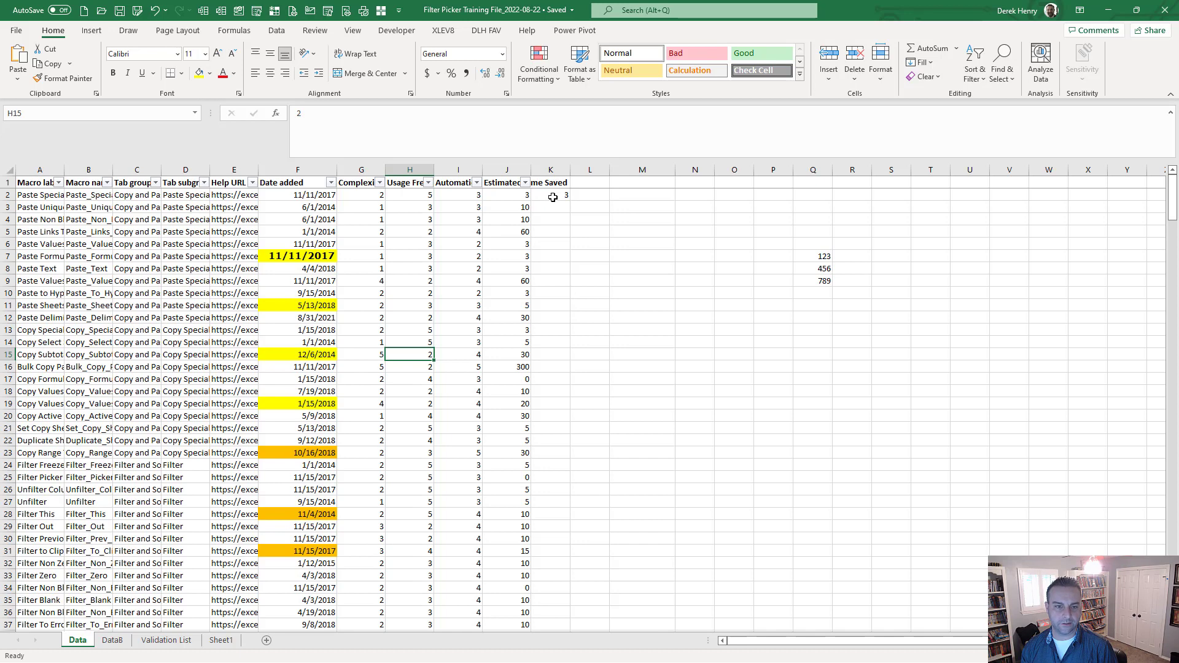
Copy the formula of cell K2 to the clipboard with the copy picker's formula option (F).
click(557, 196)
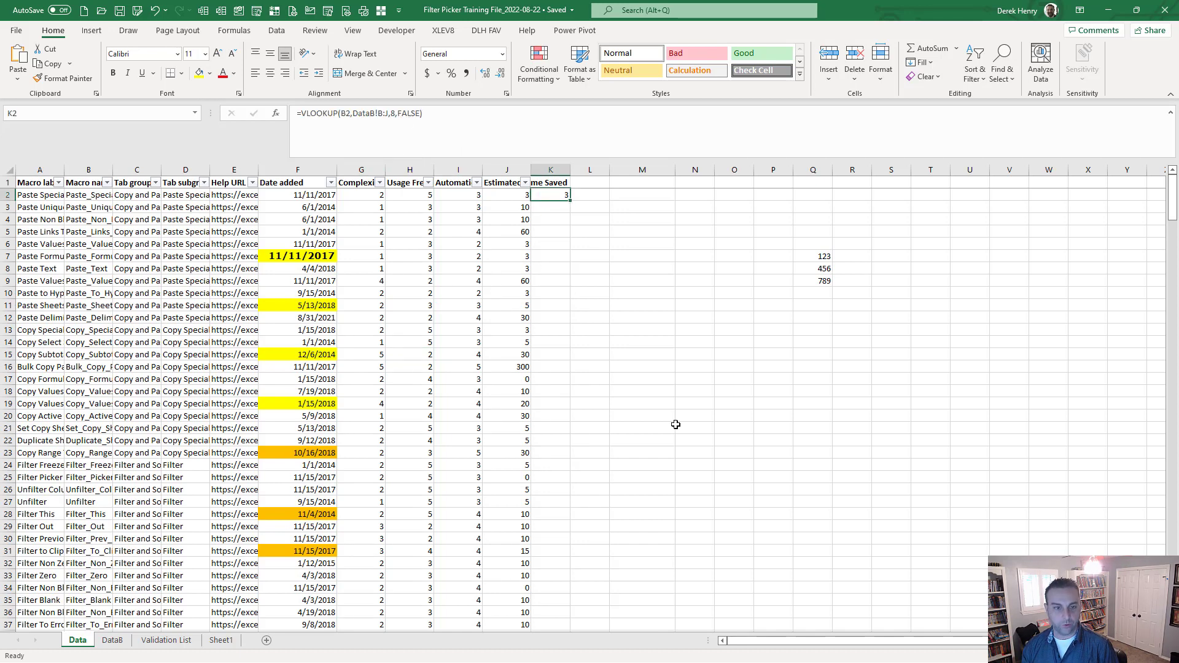
key(ctrl+shift+c)
text(f)
key(Return)
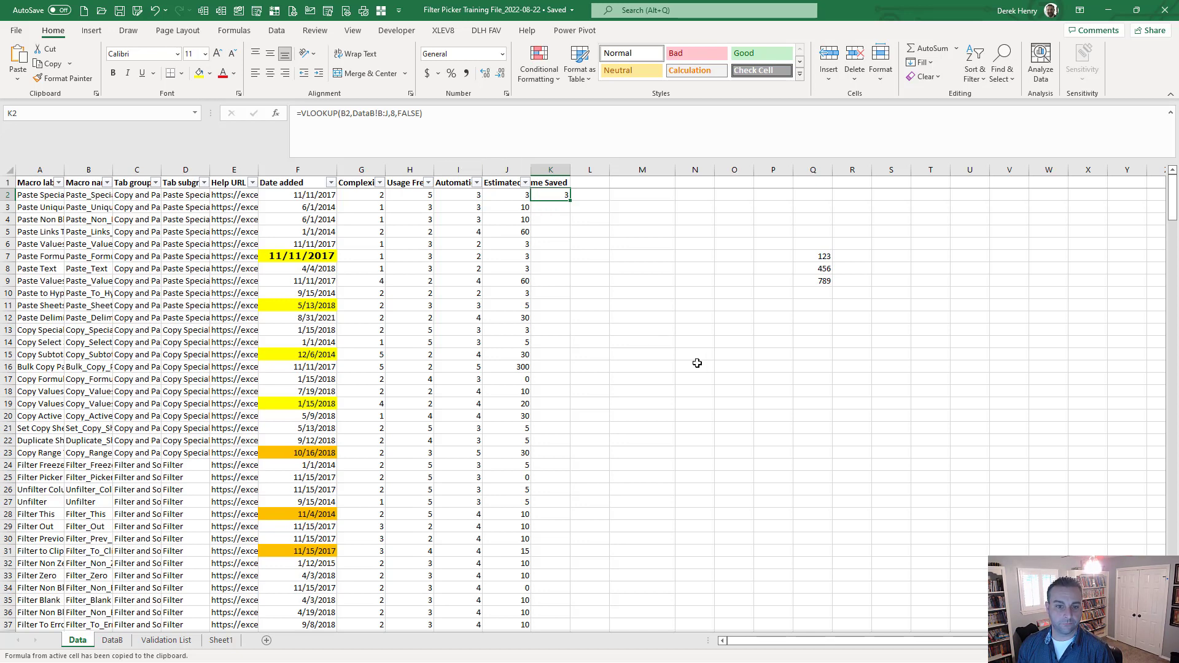
Try pasting the copied VLOOKUP formula as text into cell O15, and discard the entry.
click(731, 354)
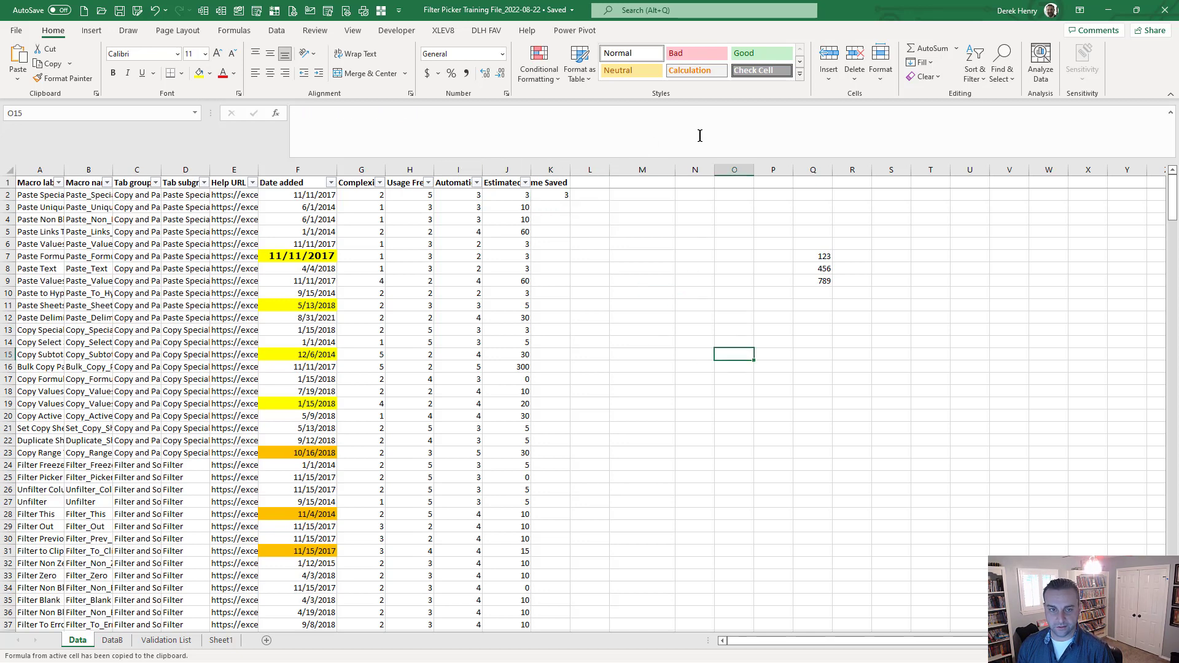
click(658, 137)
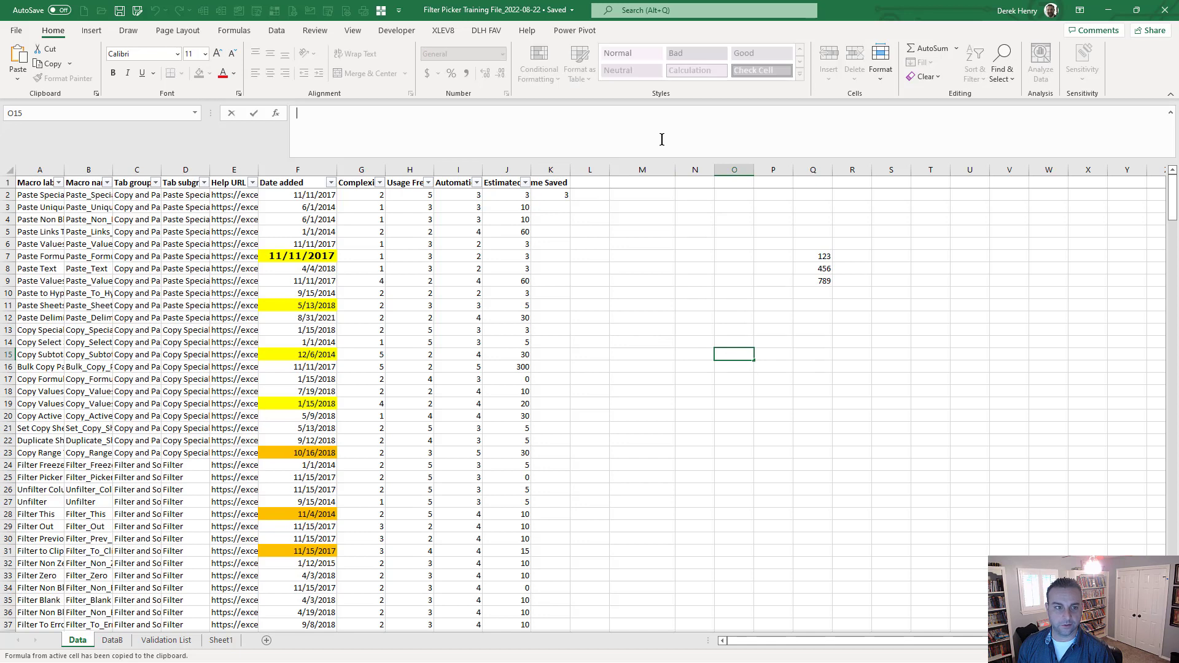
key(ctrl+v)
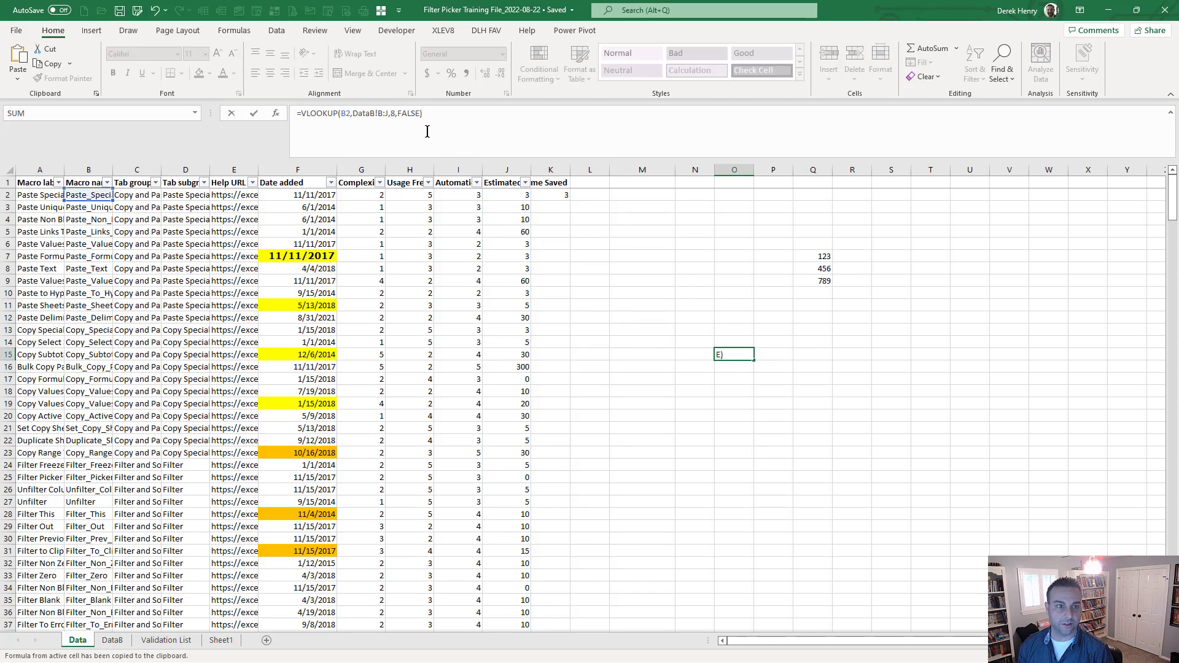
key(Escape)
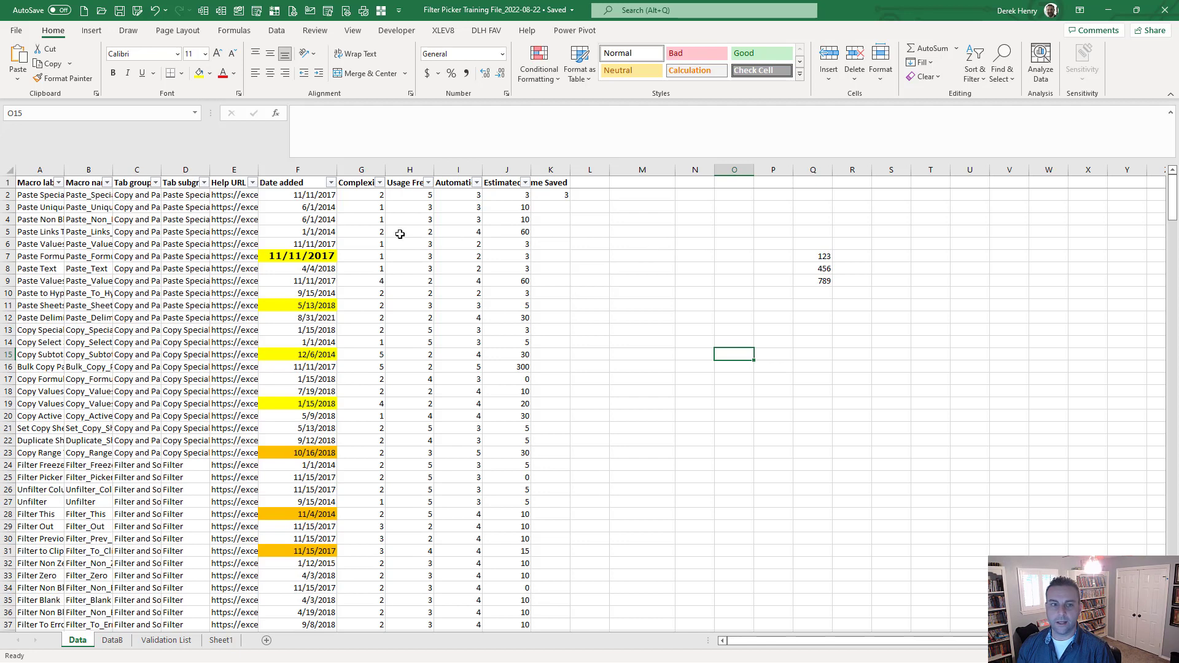
Try copying the formats of F7:F31 onto the cells from H7 down with the copy picker's formats option (P), and undo it.
drag(311, 258, 299, 550)
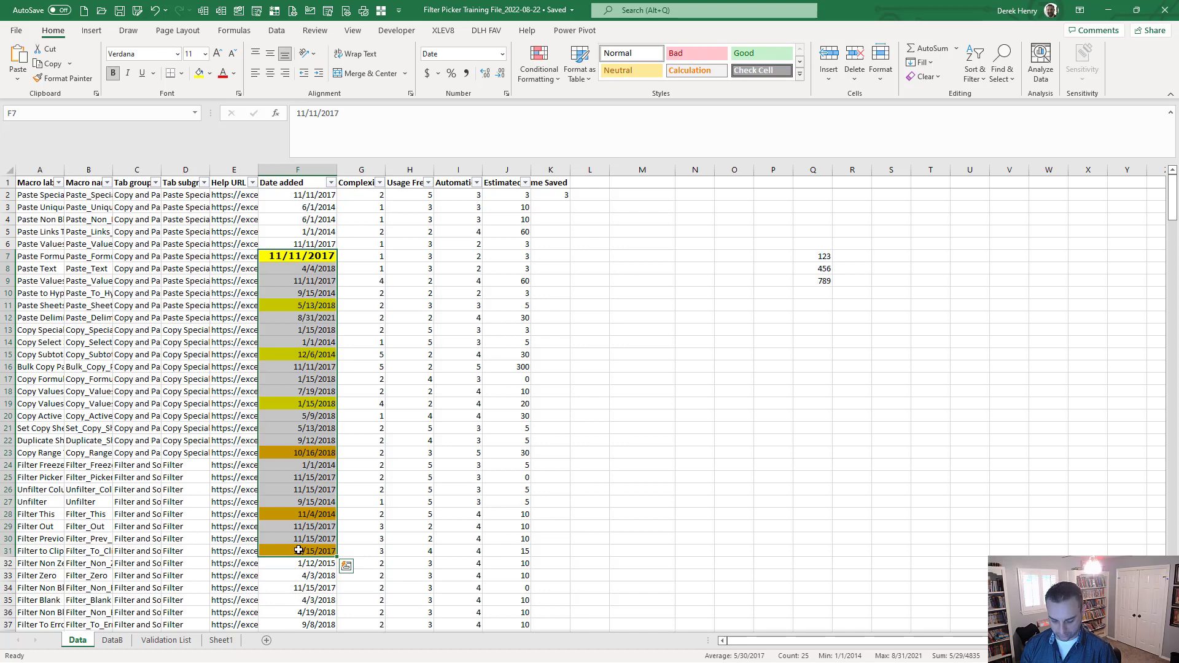
key(ctrl+shift+c)
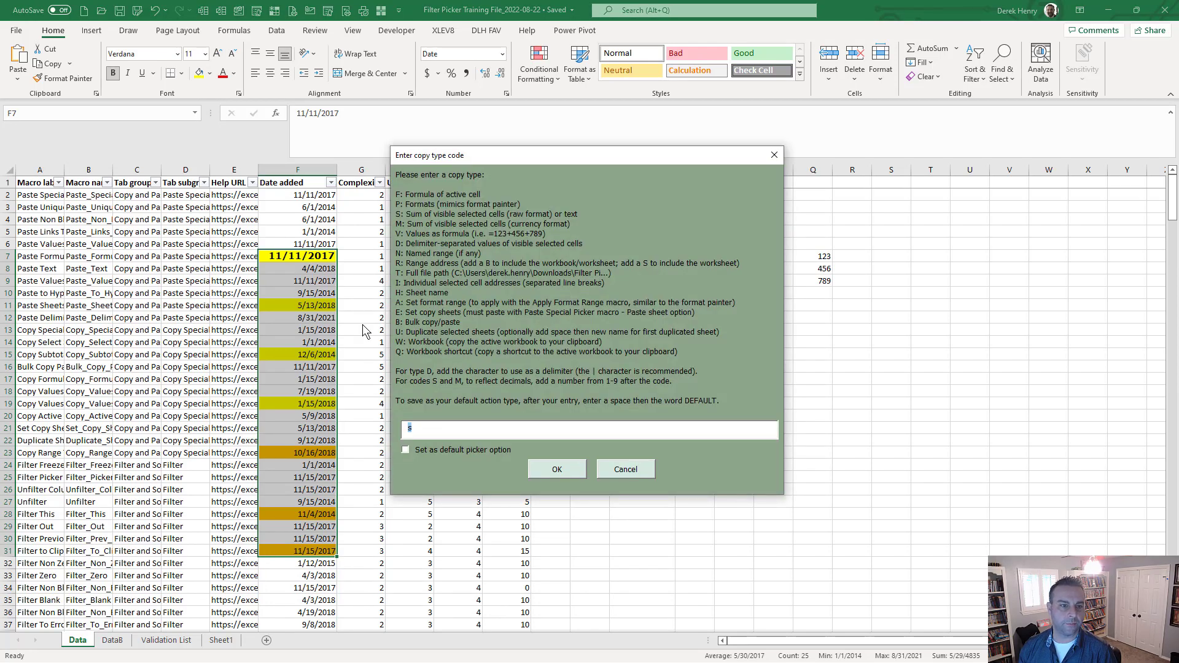
text(p)
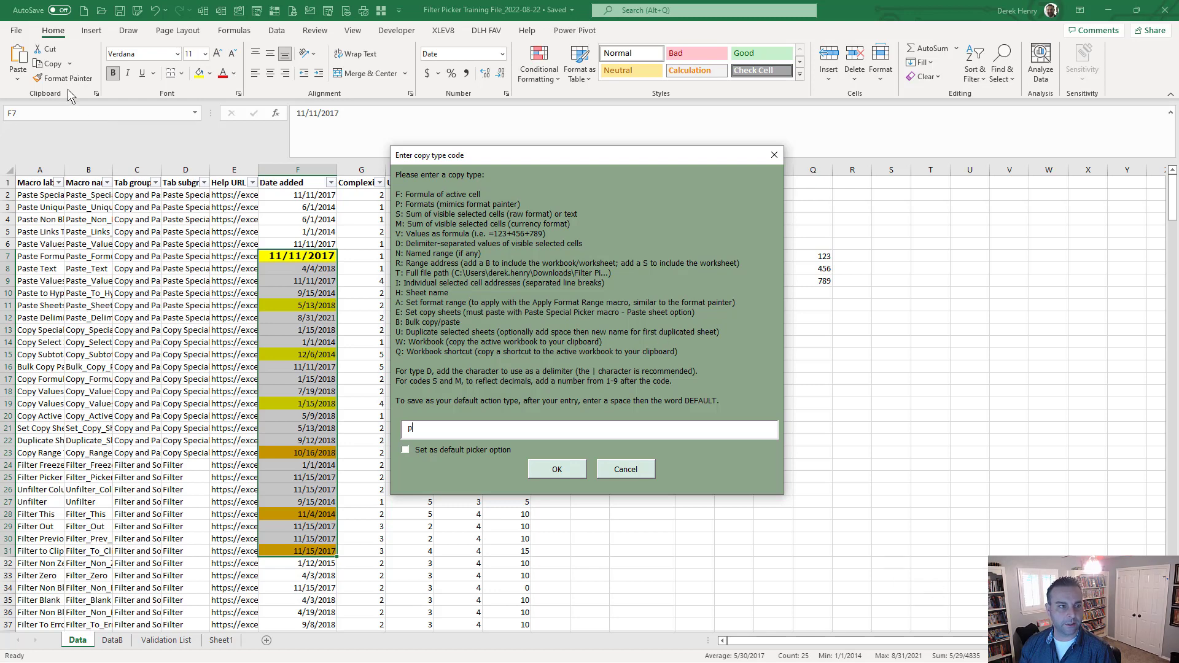
key(Return)
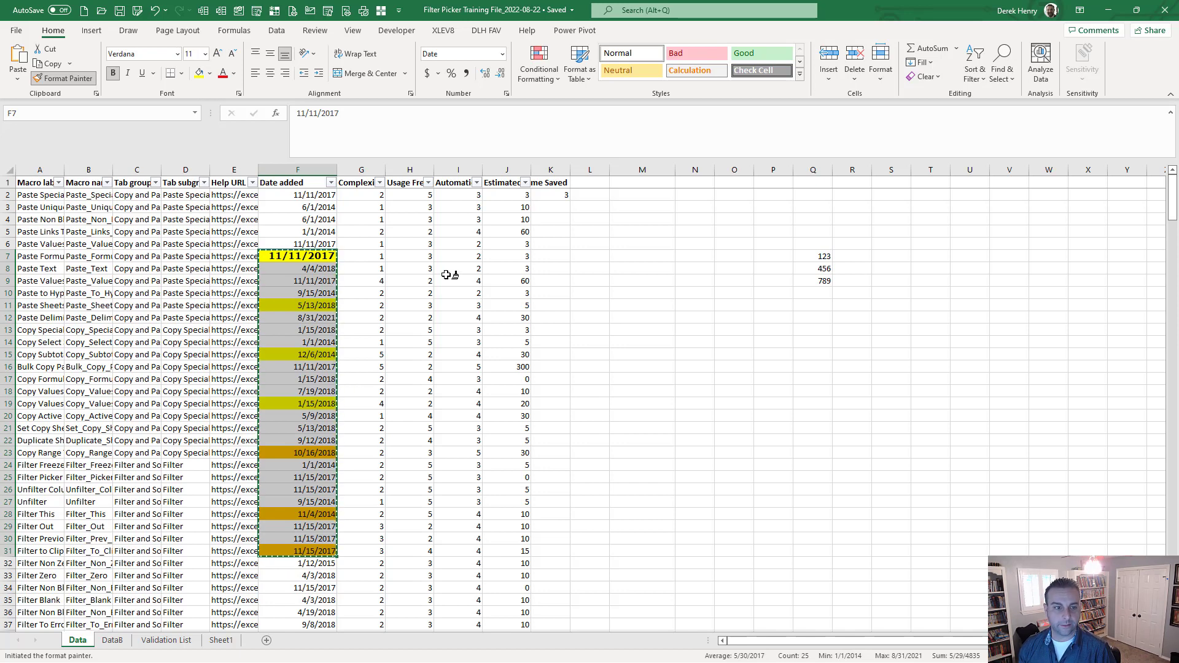
click(418, 254)
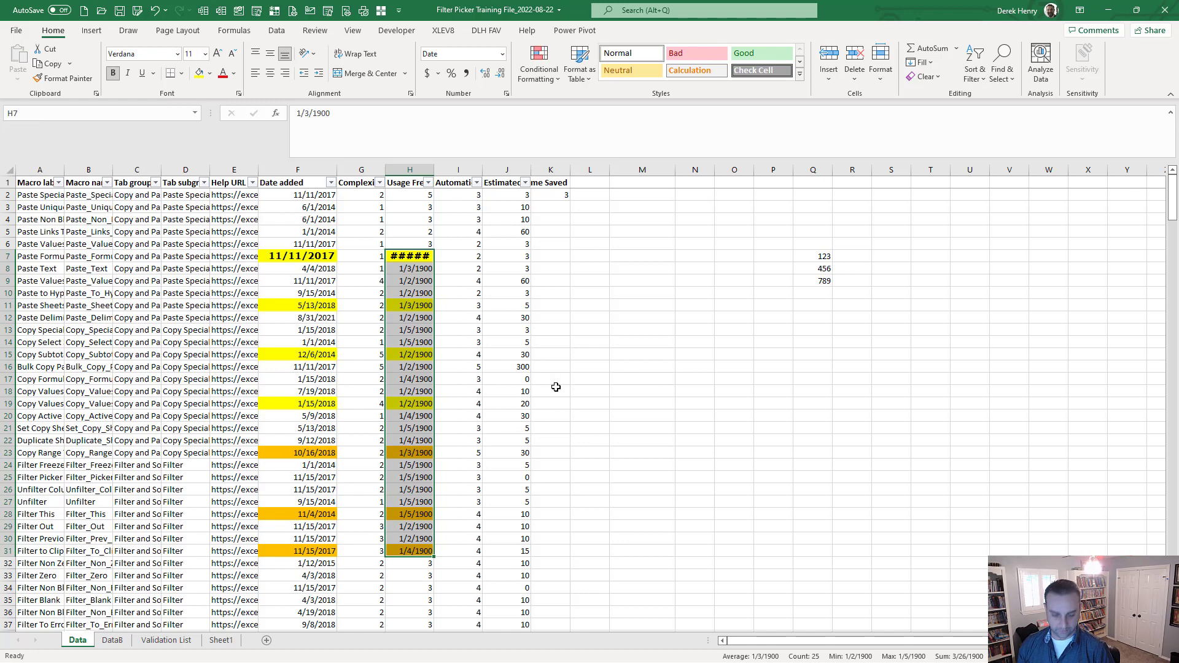
key(ctrl+z)
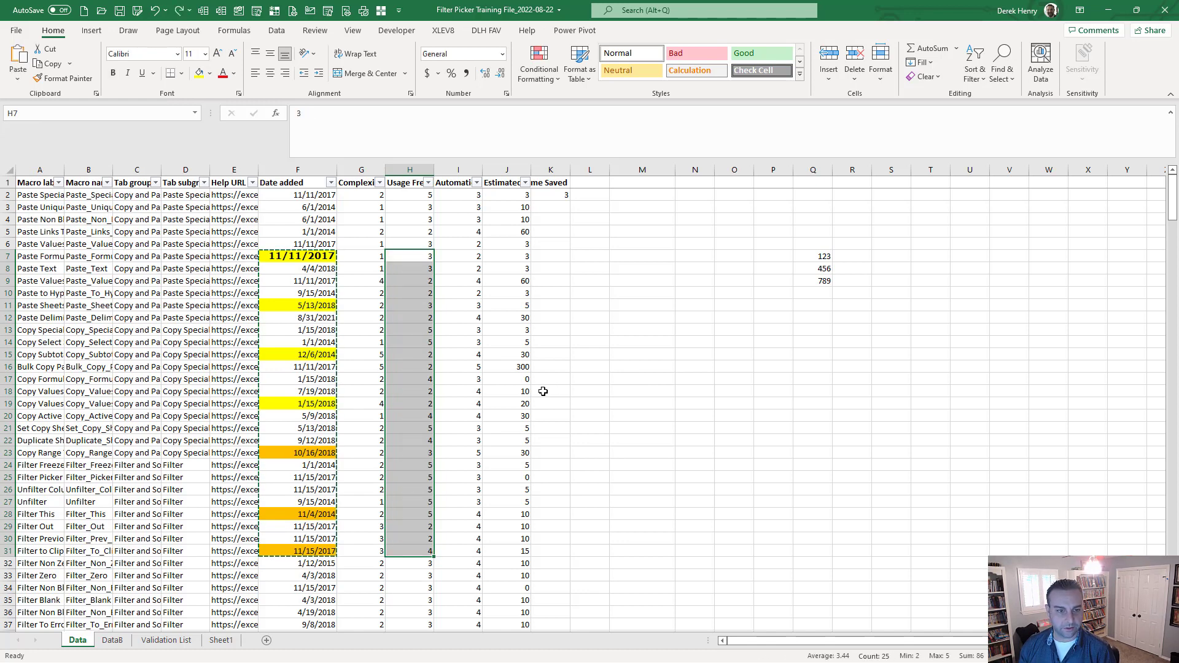
Copy the raw sum of the Complexity values in G7:G31 with the copy picker's sum option (S).
click(395, 257)
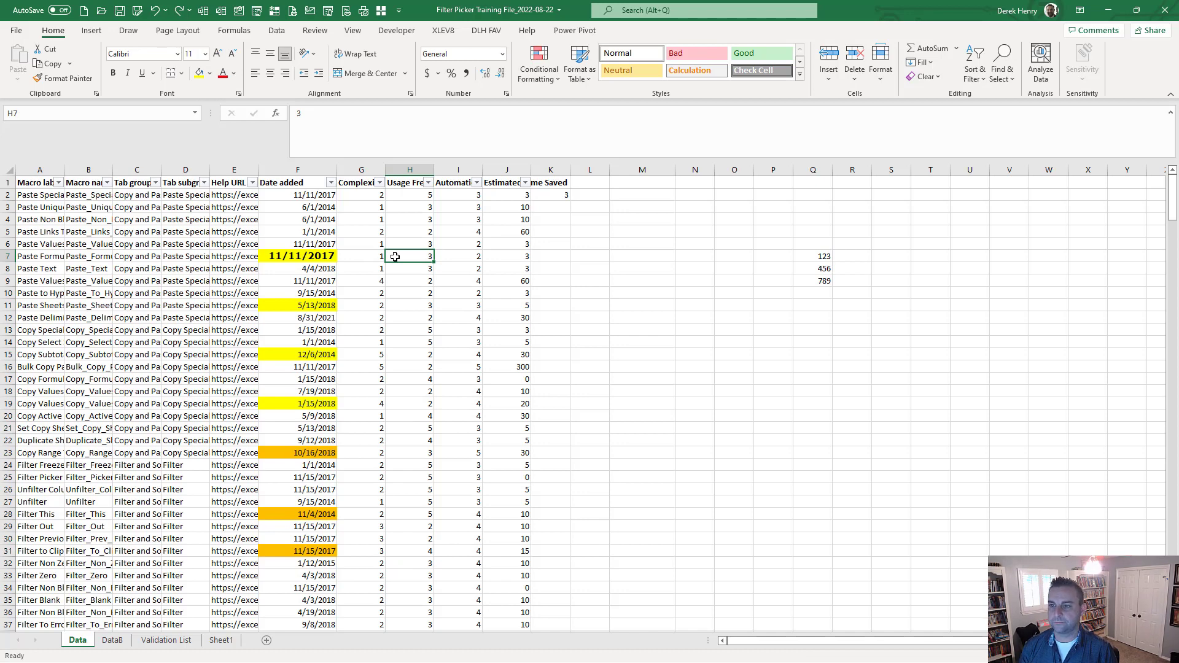
key(Left)
key(shift+Down)
key(shift+Down)
key(shift+Down)
key(shift+Down)
key(shift+Down)
key(shift+Down)
key(shift+Down)
key(shift+Down)
key(shift+Down)
key(shift+Down)
key(shift+Down)
key(shift+Down)
key(shift+Down)
key(shift+Down)
key(shift+Down)
key(shift+Down)
key(shift+Down)
key(shift+Down)
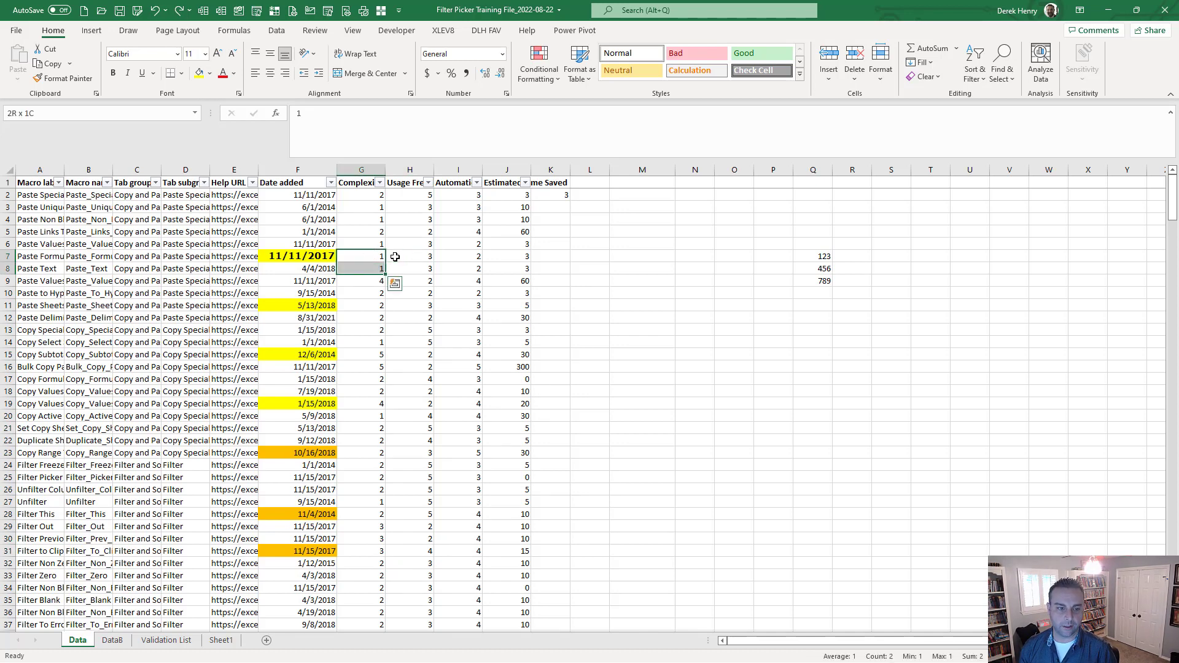
key(shift+Down)
key(shift+Down)
key(shift+Down)
key(shift+Down)
key(shift+Down)
key(shift+Down)
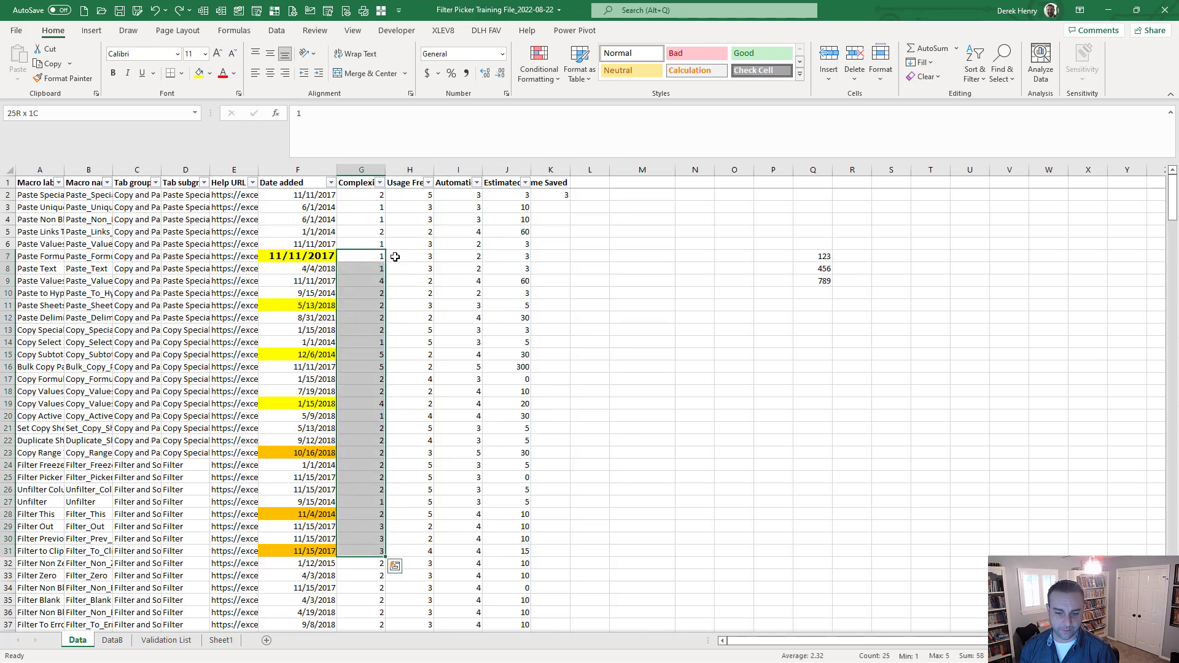
key(ctrl+shift+c)
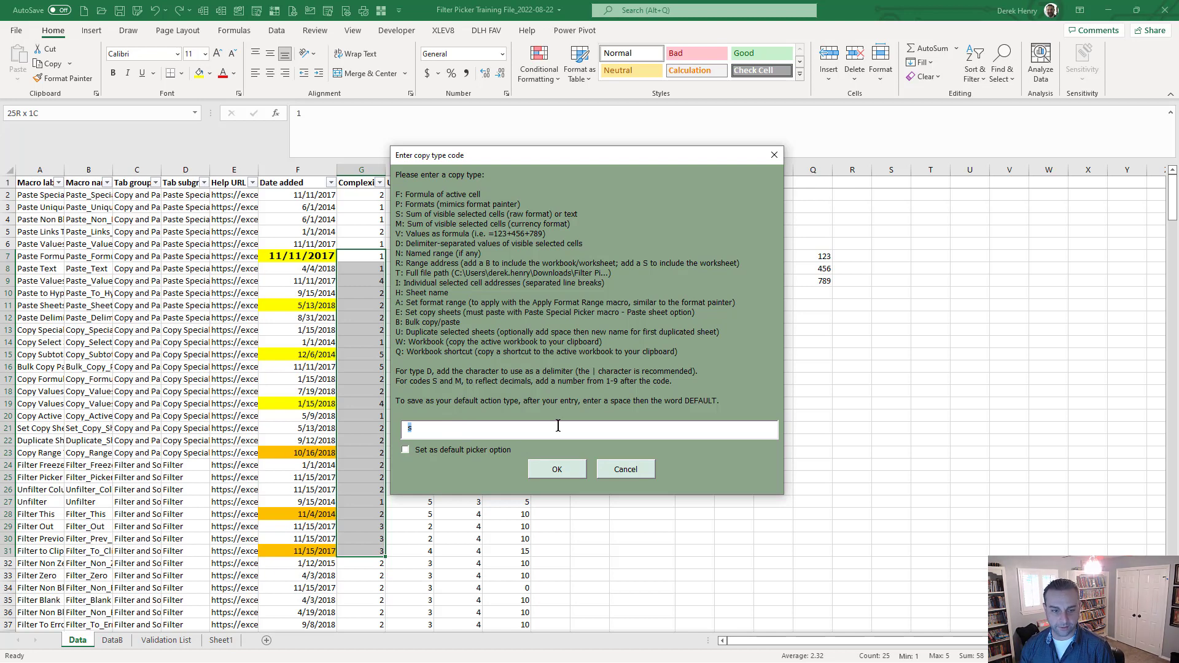
key(Return)
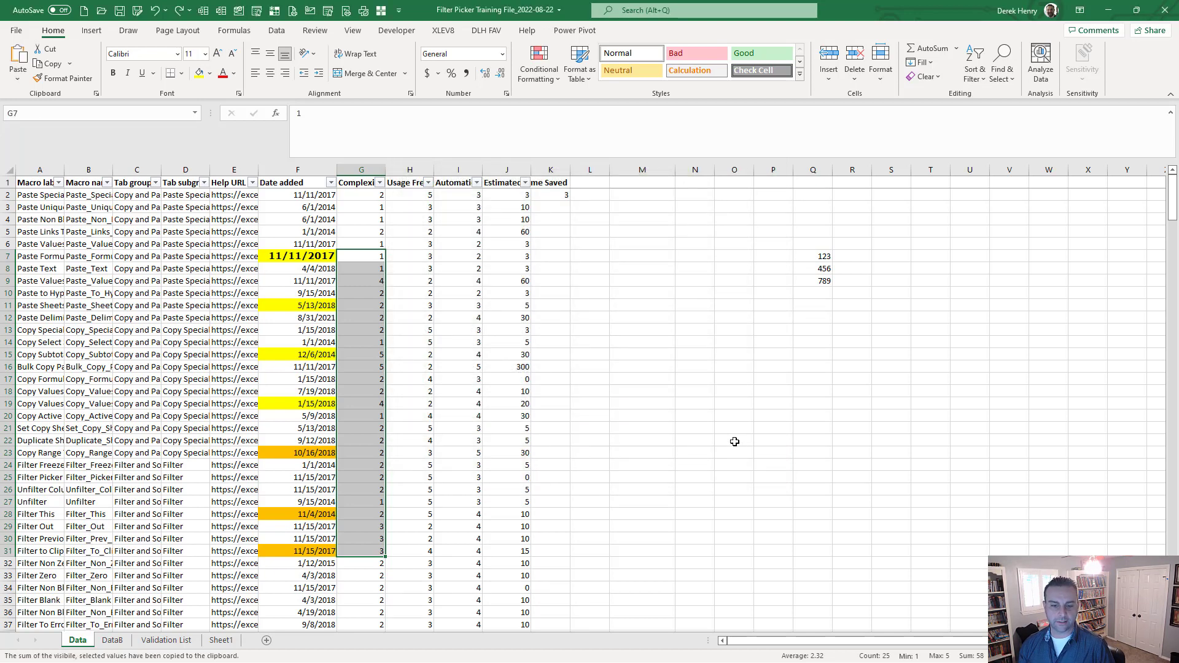
Paste the copied raw sum into cell Q13.
click(808, 330)
click(561, 121)
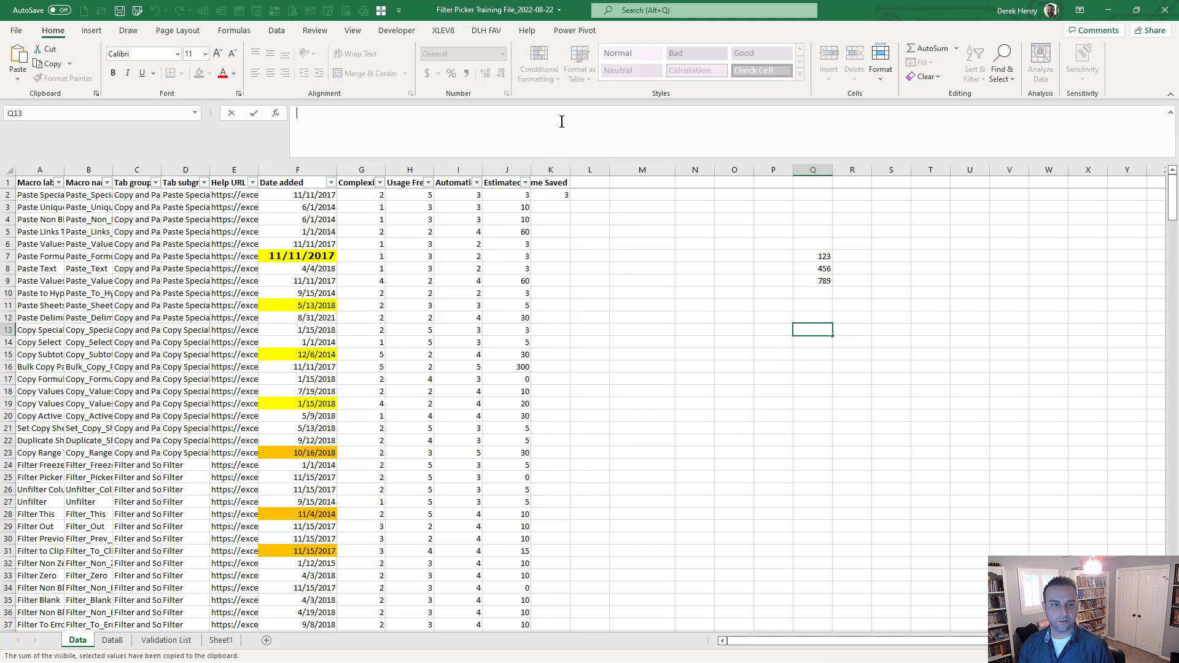
key(ctrl+v)
key(ctrl+Return)
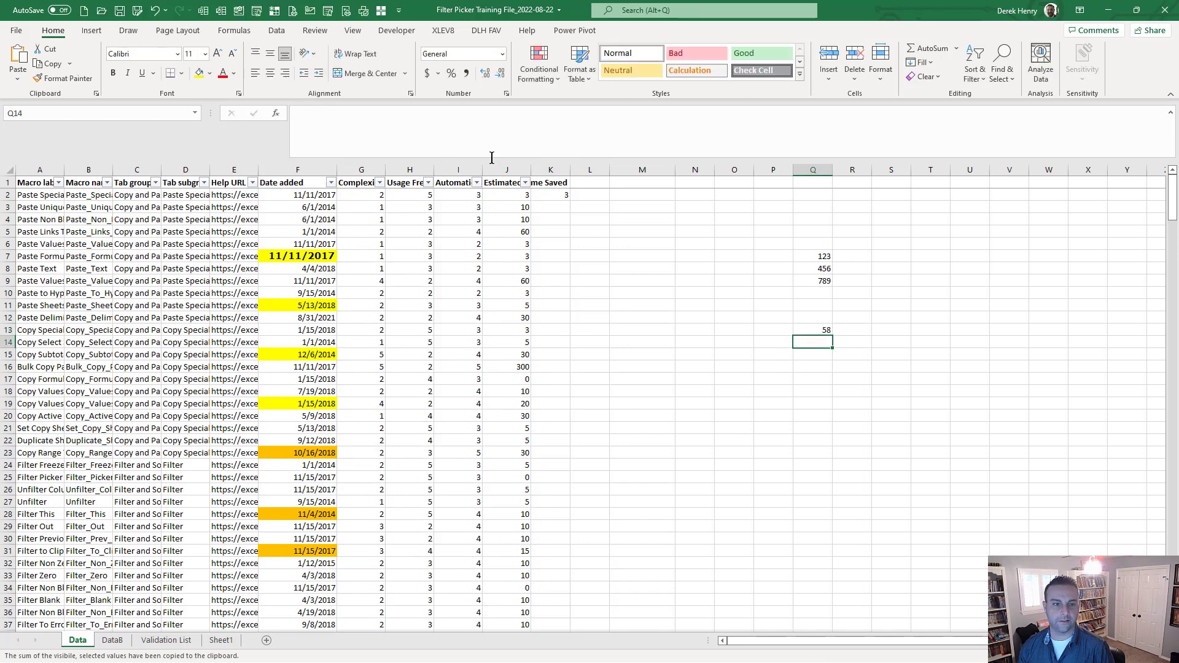
Copy the sum of G8:G26 in currency format with the copy picker's option M.
drag(365, 271, 371, 485)
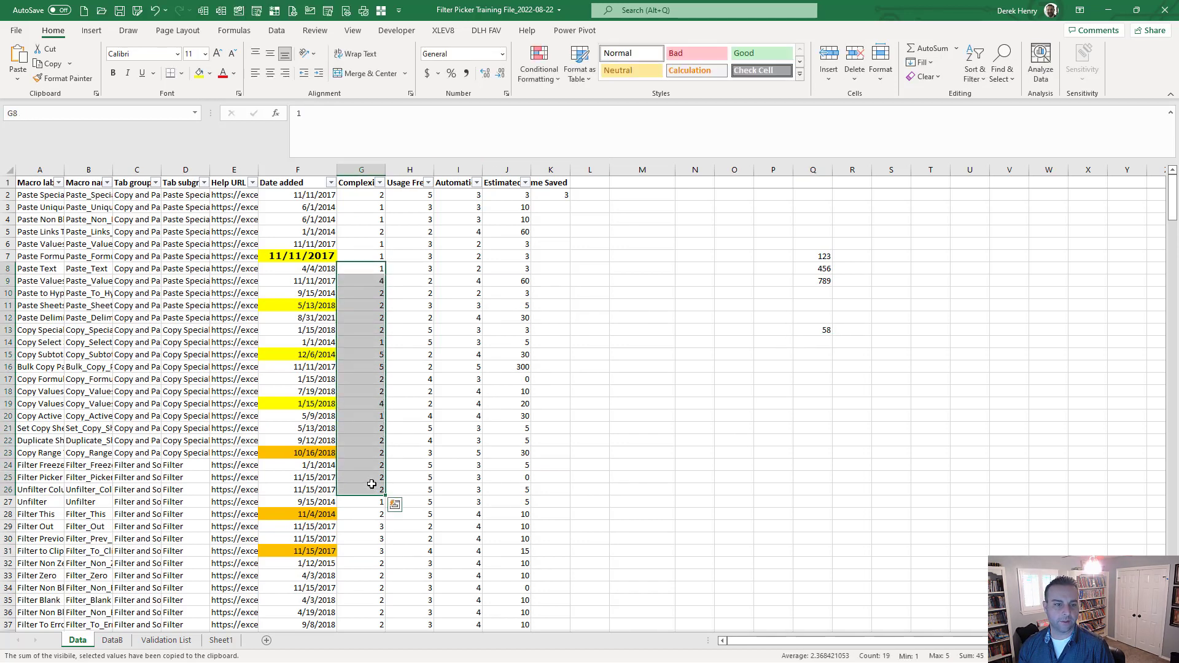
key(ctrl+shift+c)
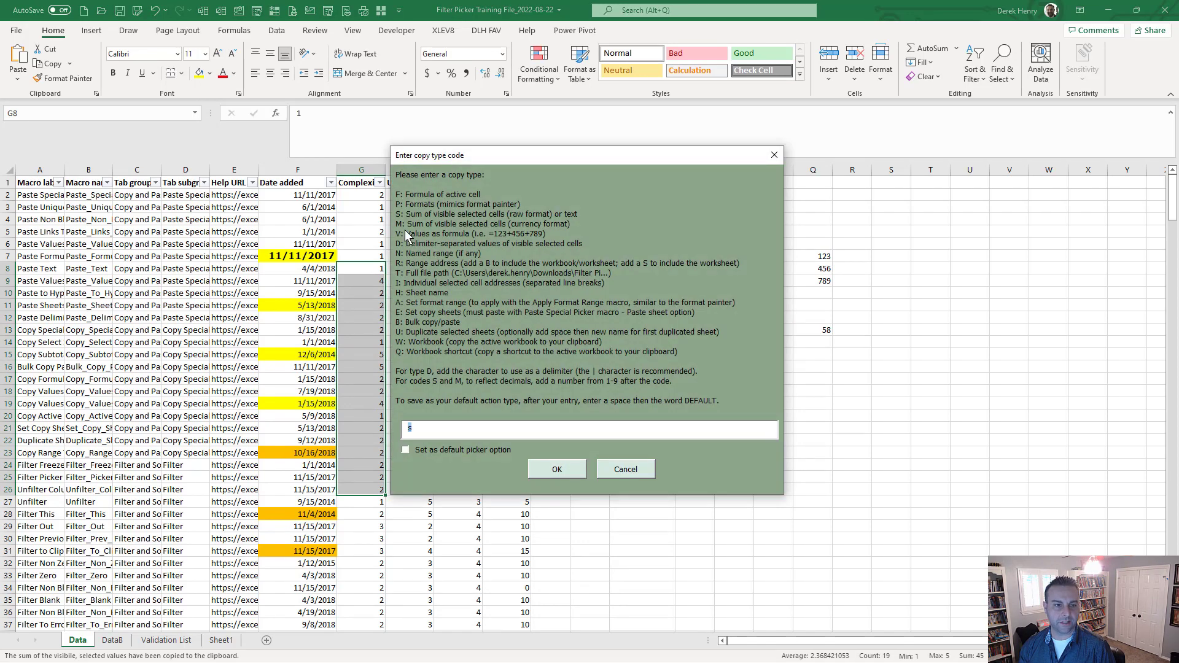
text(m)
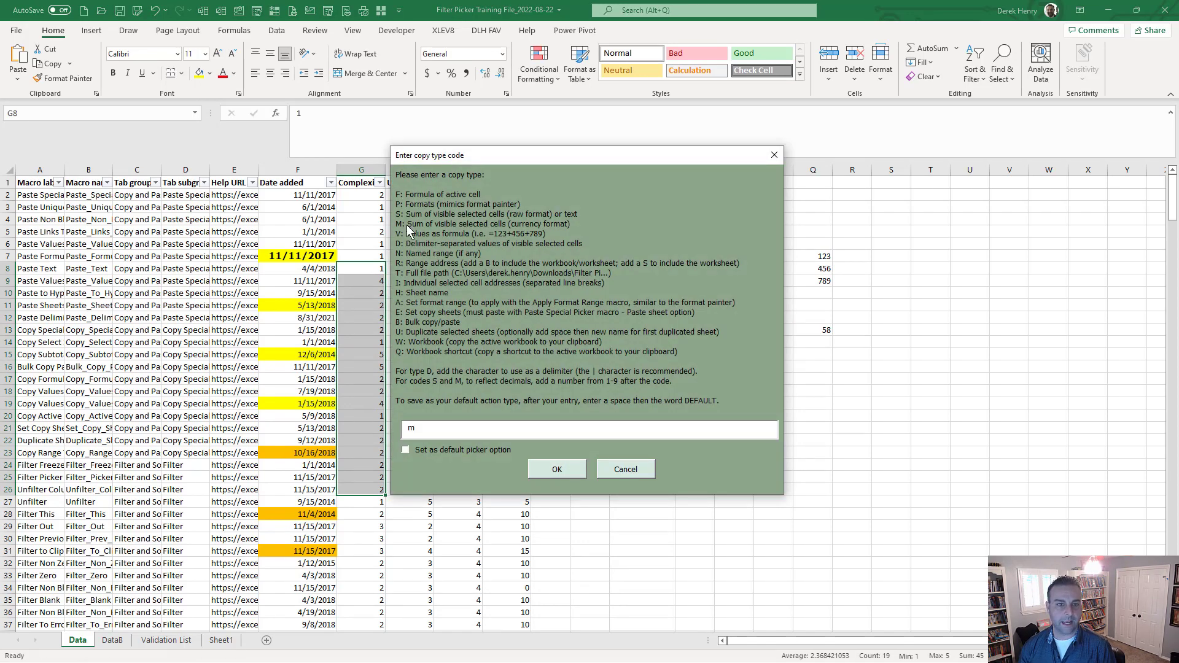
key(Return)
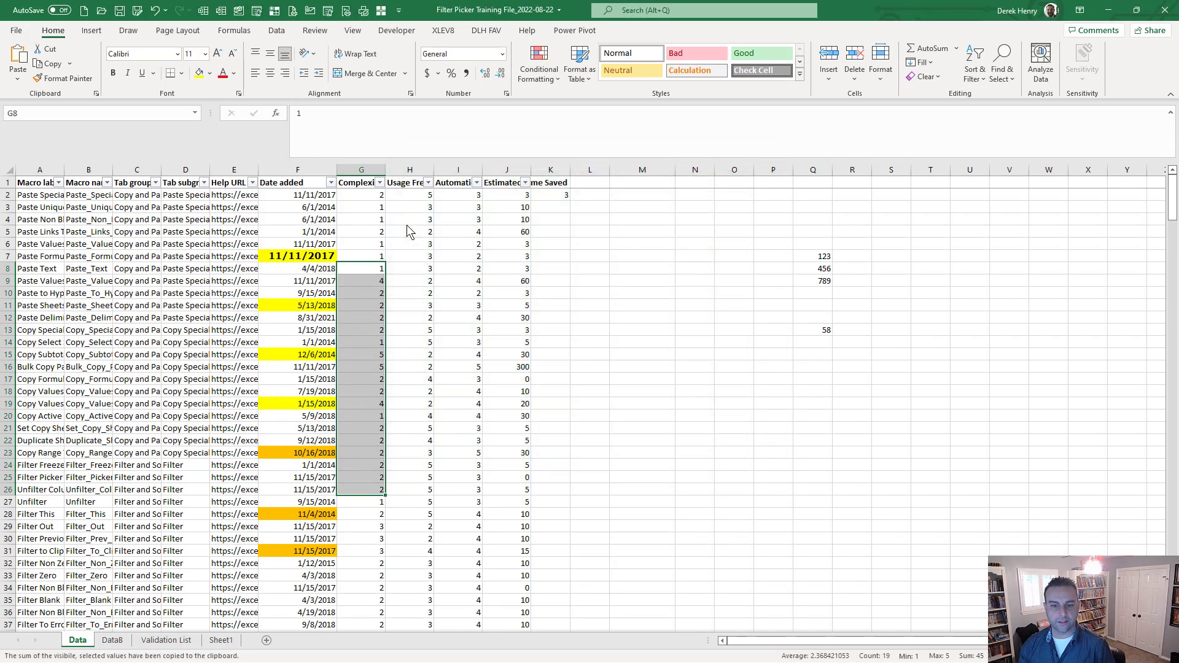
Paste the currency-formatted sum into cell Q14.
click(812, 342)
click(590, 127)
key(ctrl+v)
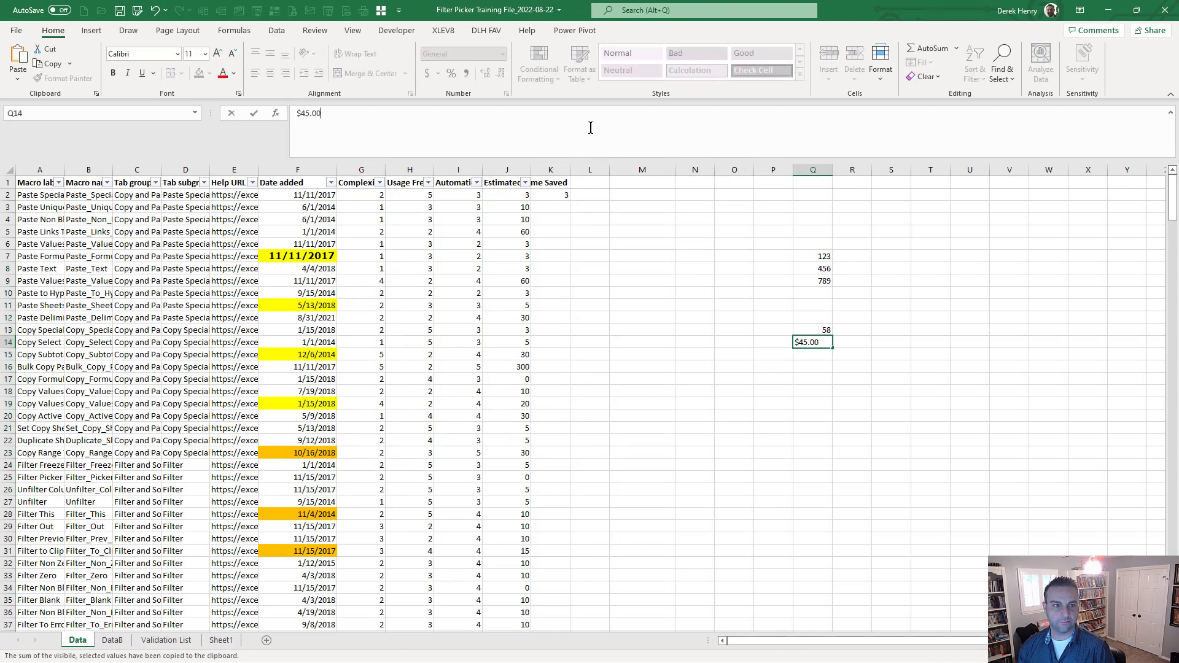
key(Return)
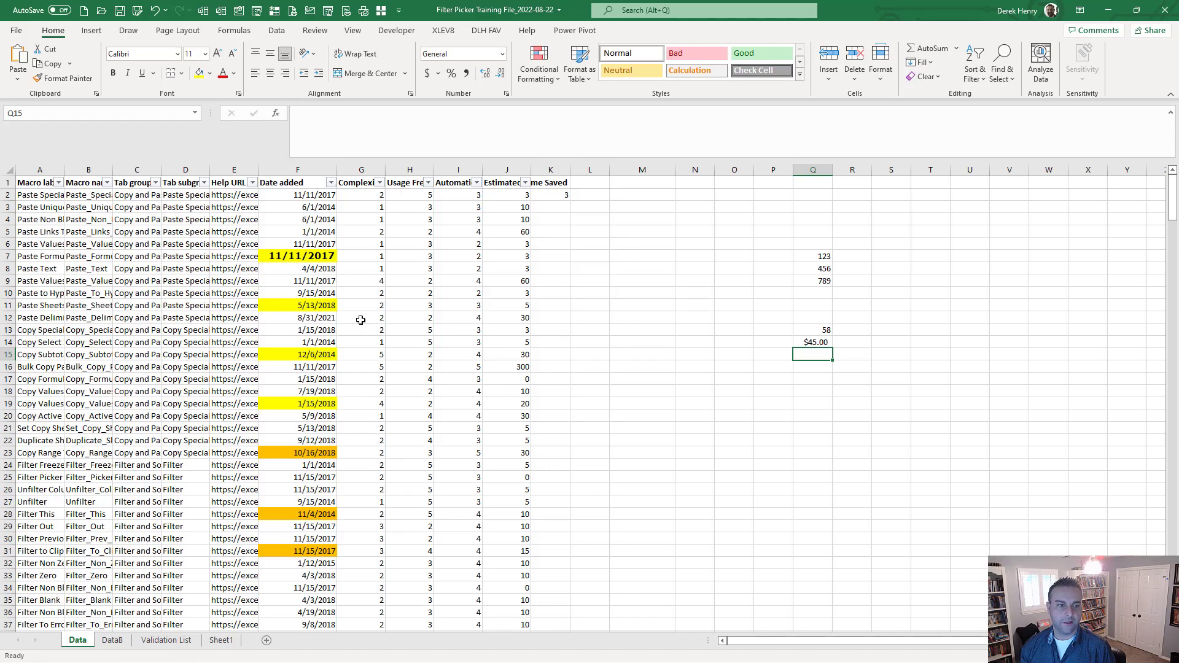
Copy cell D8 and range G9:G22 together as delimiter-separated values (option D), using the | character as separator.
click(176, 269)
drag(368, 281, 370, 437)
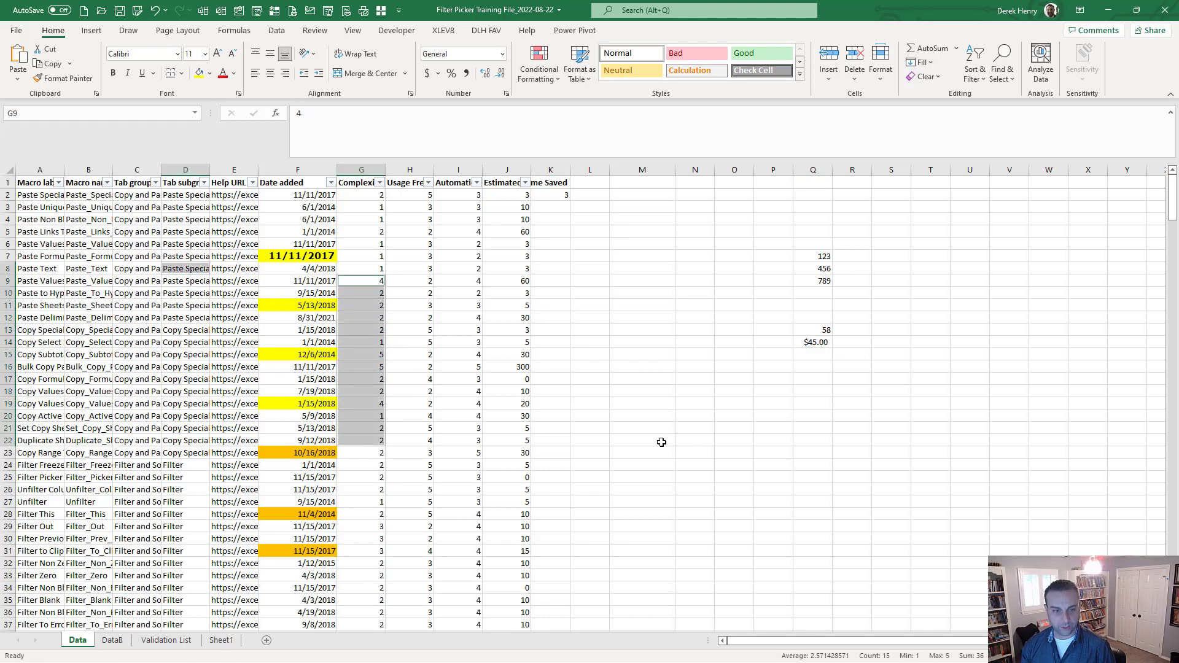
key(ctrl+shift+c)
text(d)
key(Return)
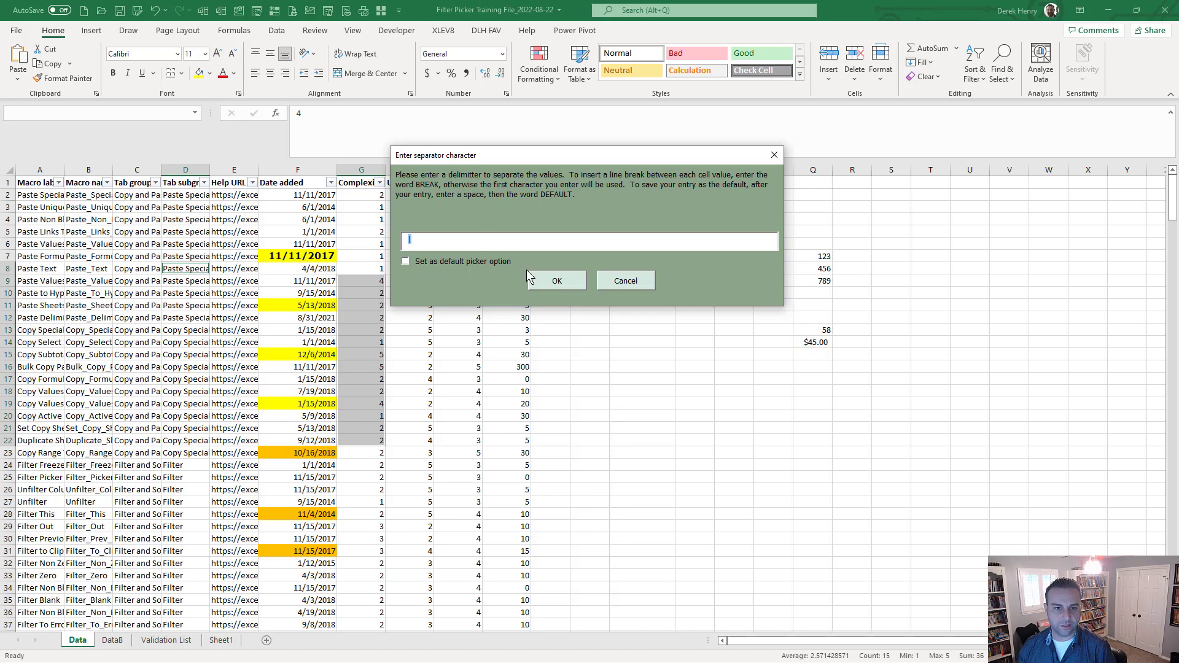
click(569, 283)
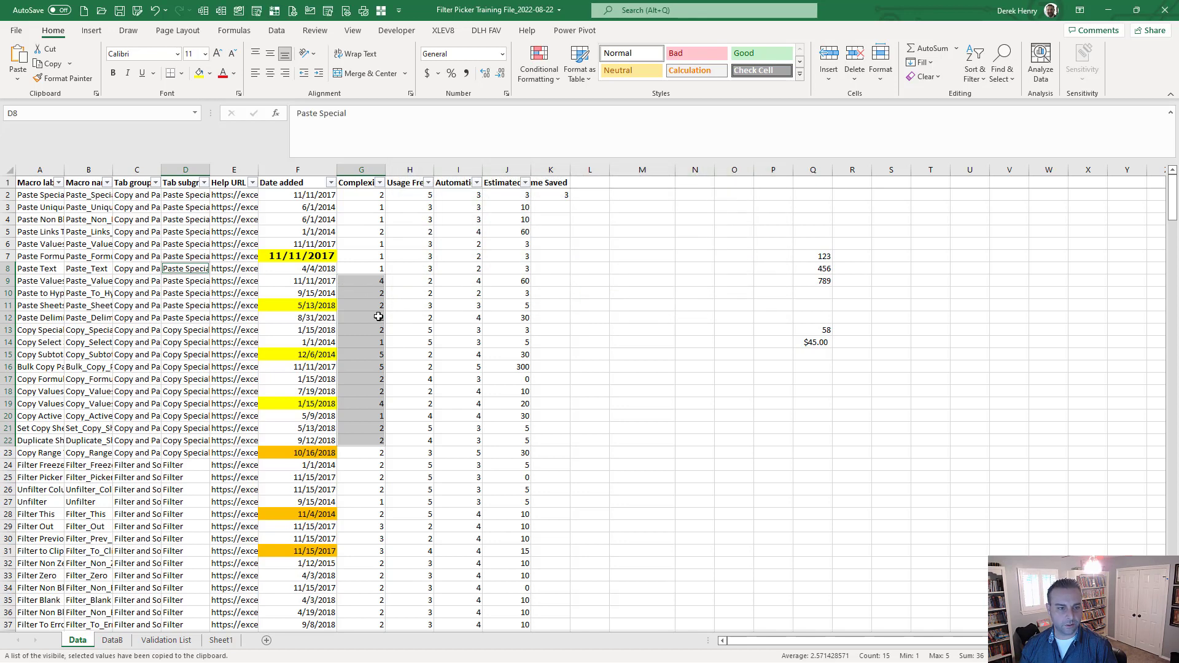
Paste the |-separated list of values into cell Q17.
click(812, 377)
click(464, 139)
key(ctrl+v)
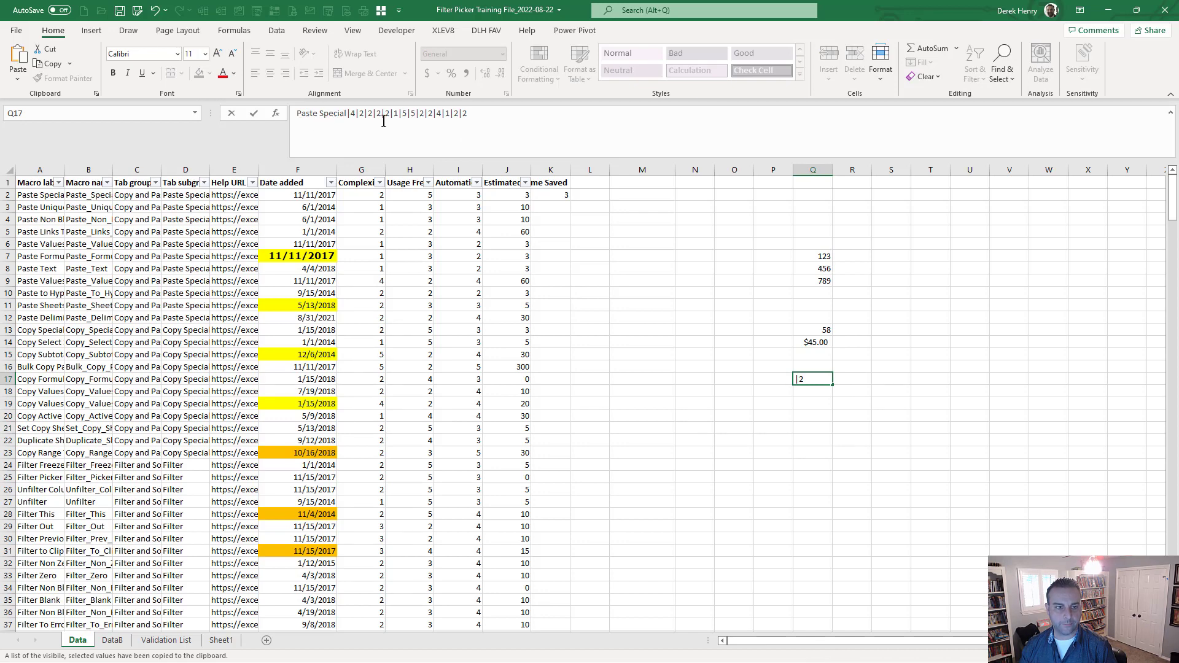
key(Return)
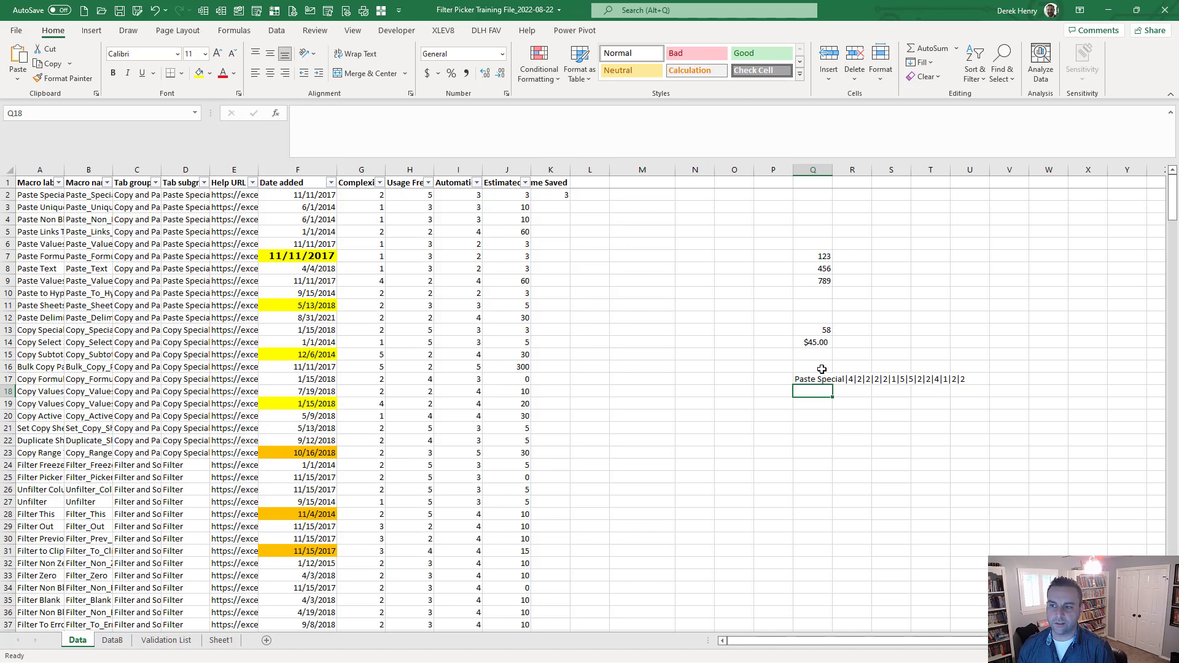
Copy the values in Q7:Q9 as an addition formula with the copy picker's option V.
drag(821, 255, 817, 281)
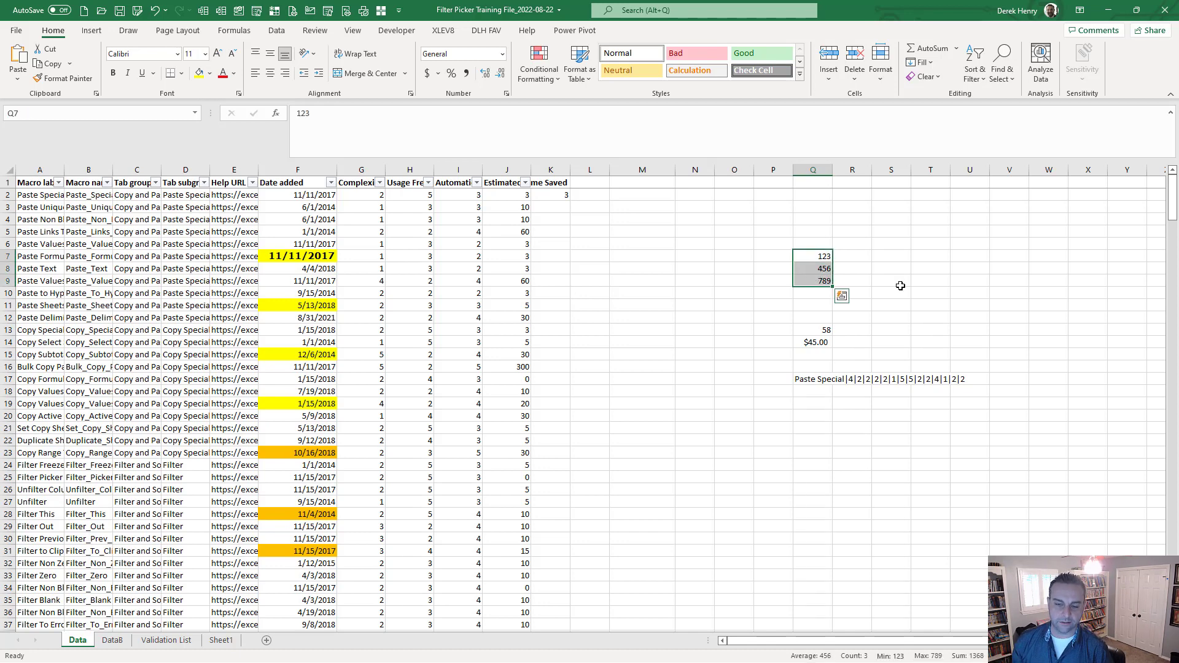
key(ctrl+shift+c)
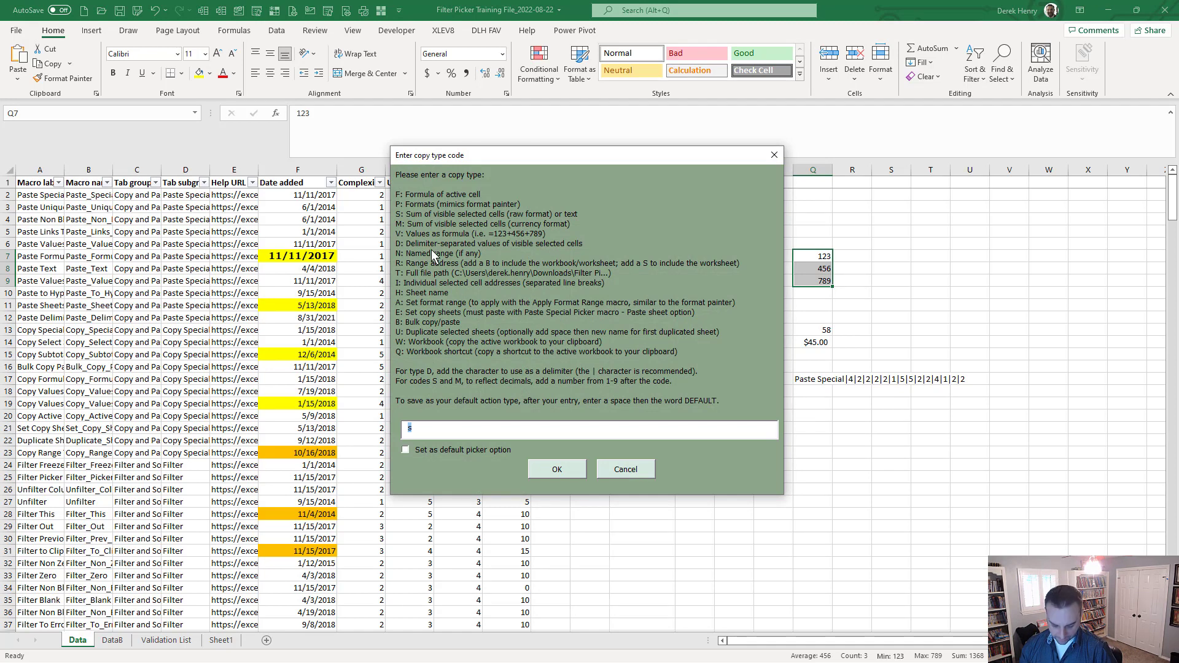
text(v)
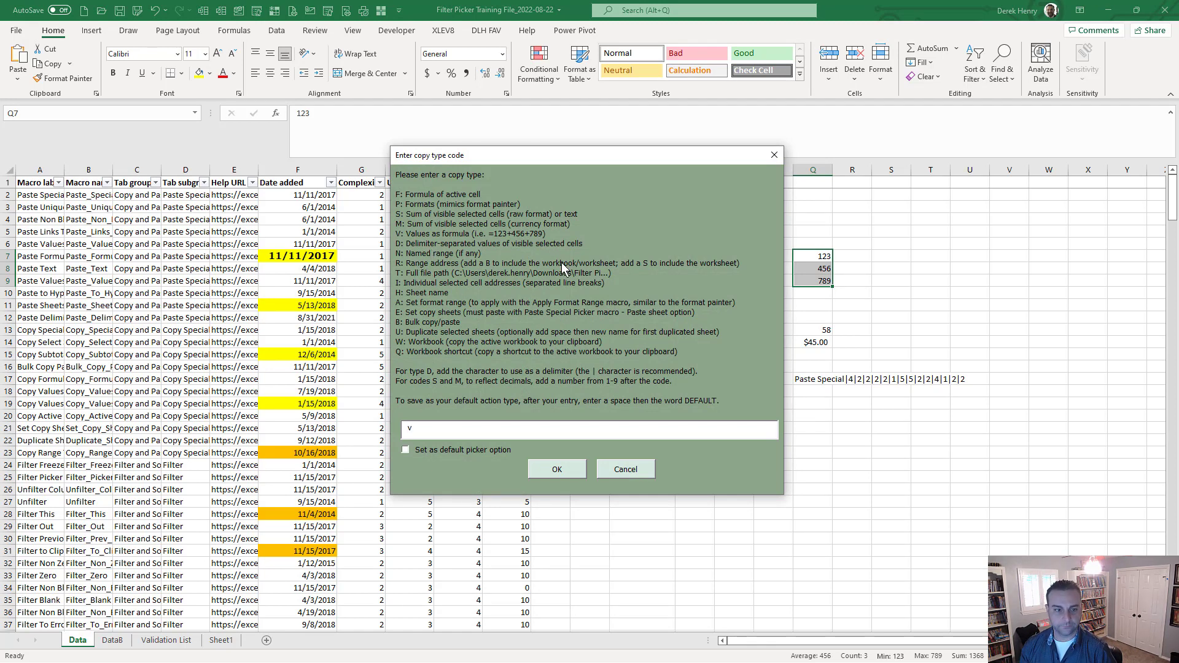
key(Return)
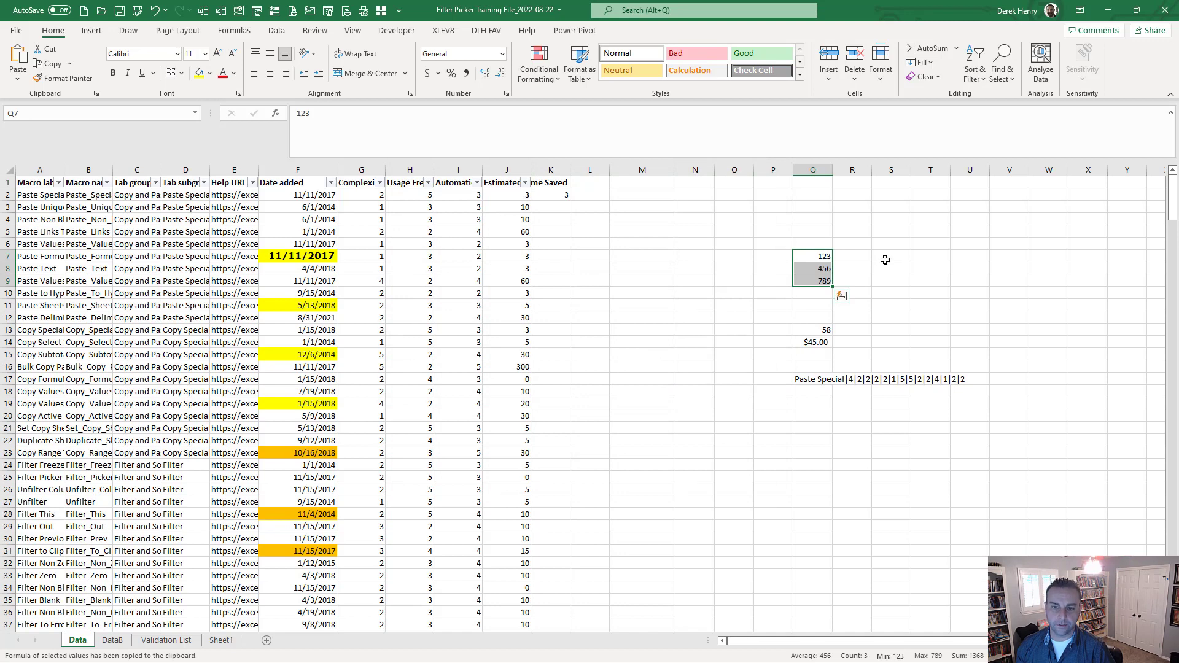
Paste the copied addition formula =123+456+789 into cell S7.
click(885, 260)
click(772, 134)
key(ctrl+v)
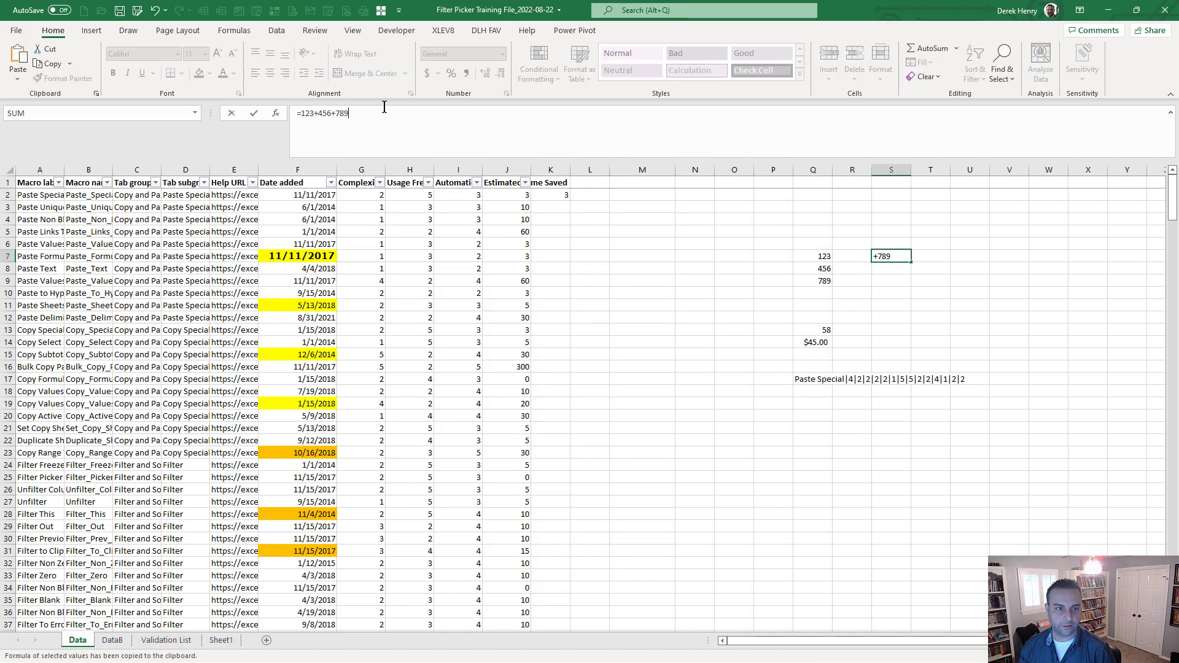
key(Return)
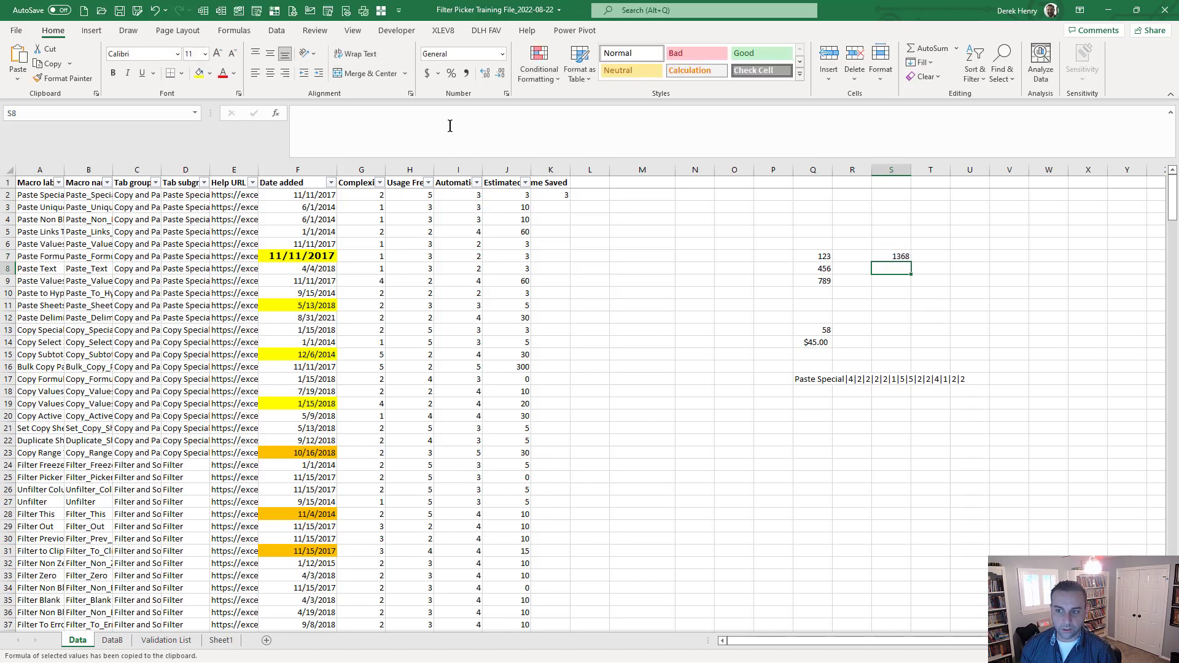
key(Left)
key(Left)
key(Down)
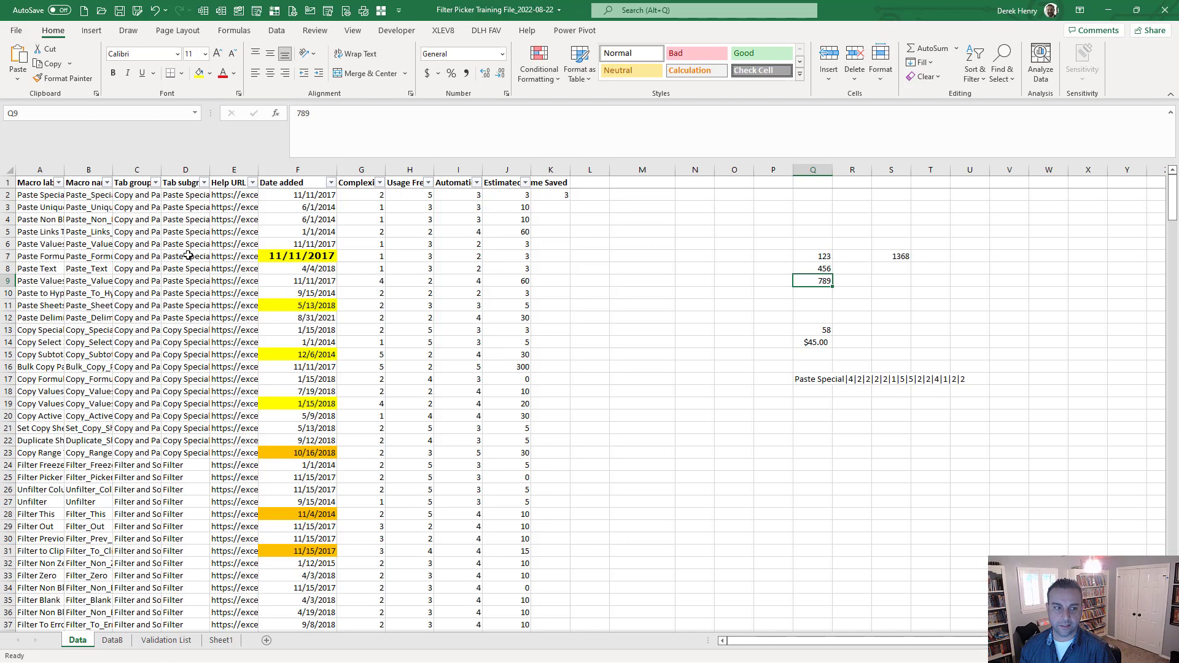
Copy range G9:G21 as delimiter-separated values with the copy picker's option D, using the | character as separator.
drag(379, 275, 366, 430)
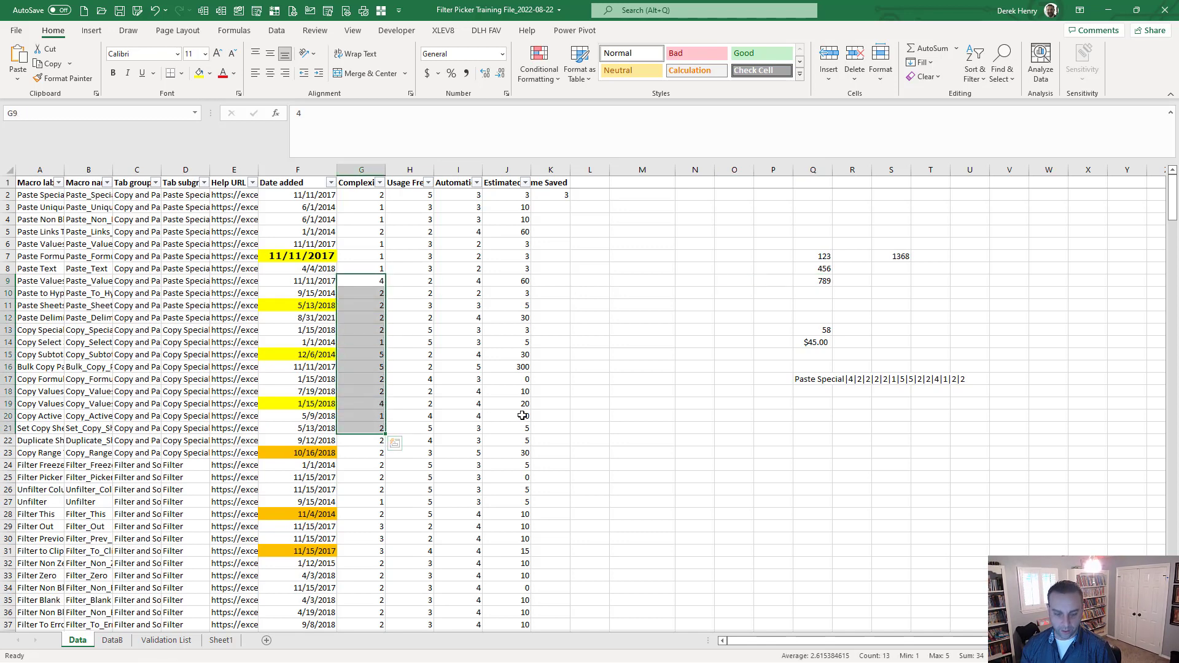
key(ctrl+shift+c)
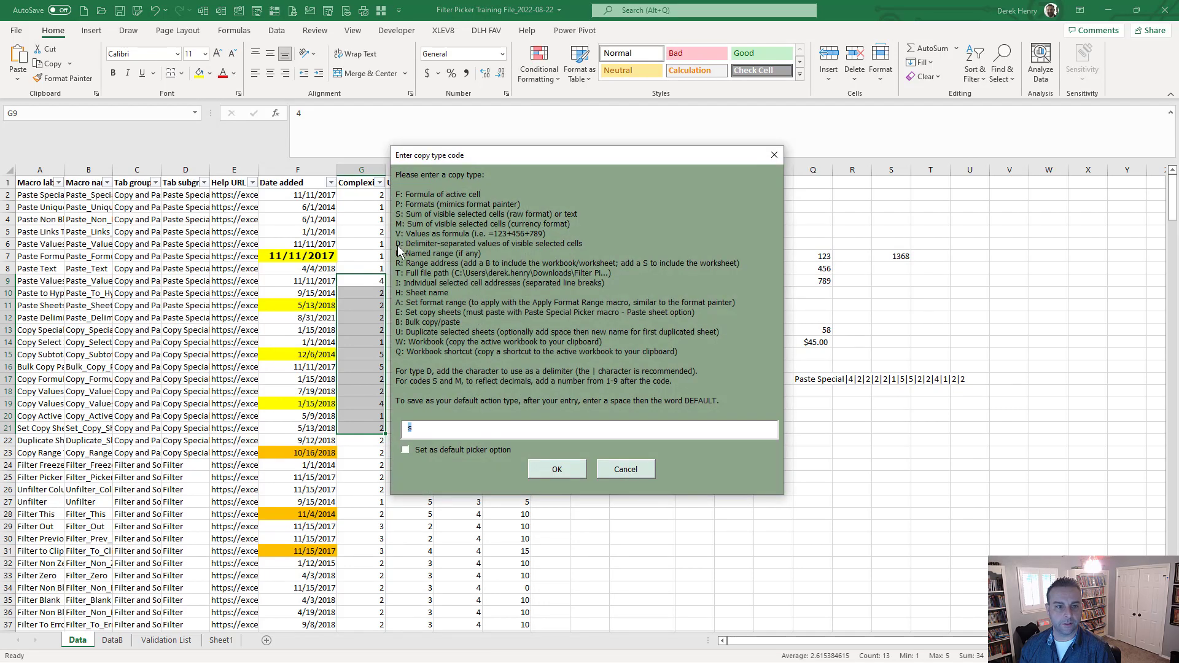
text(d)
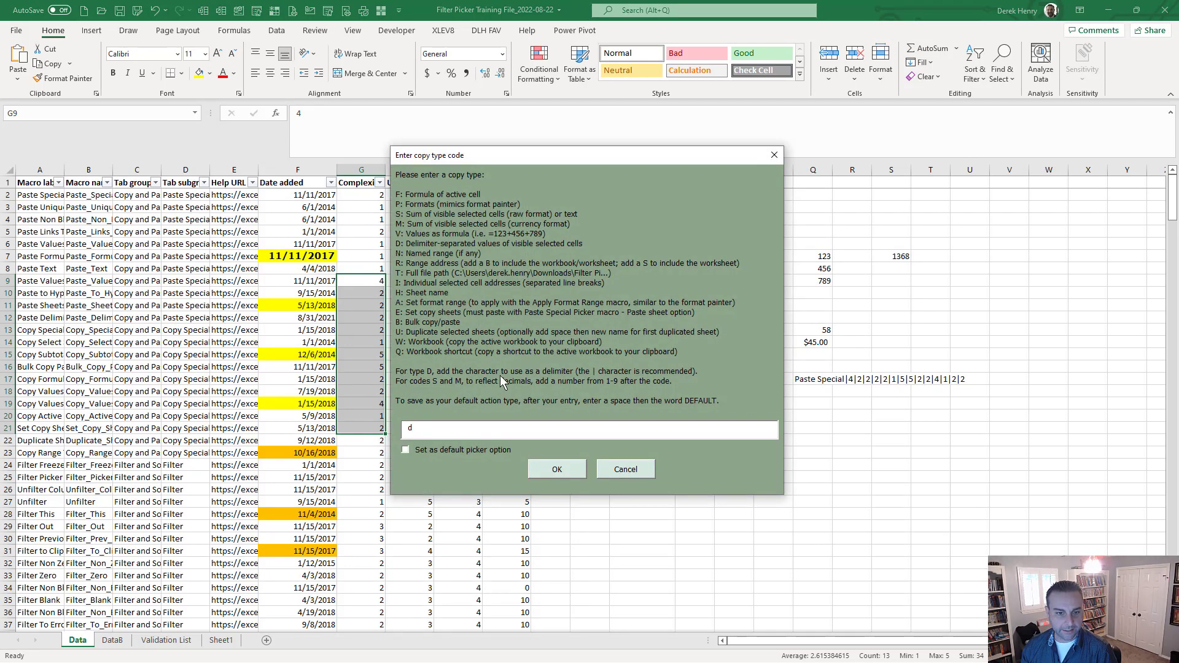
text(|)
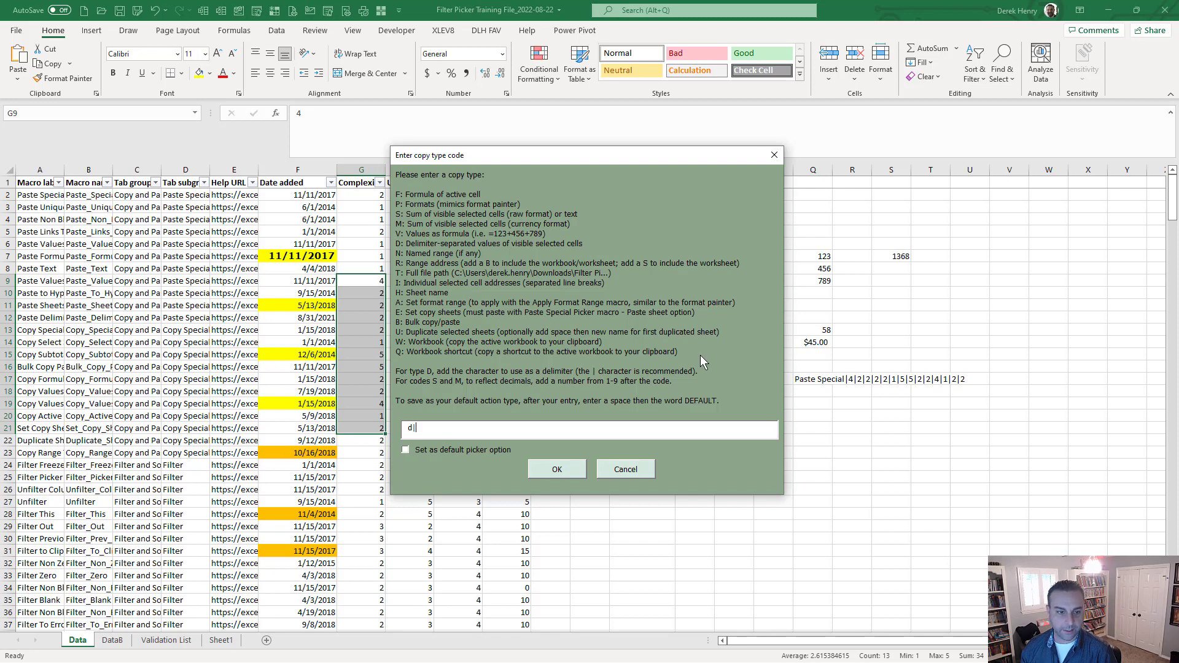
click(585, 467)
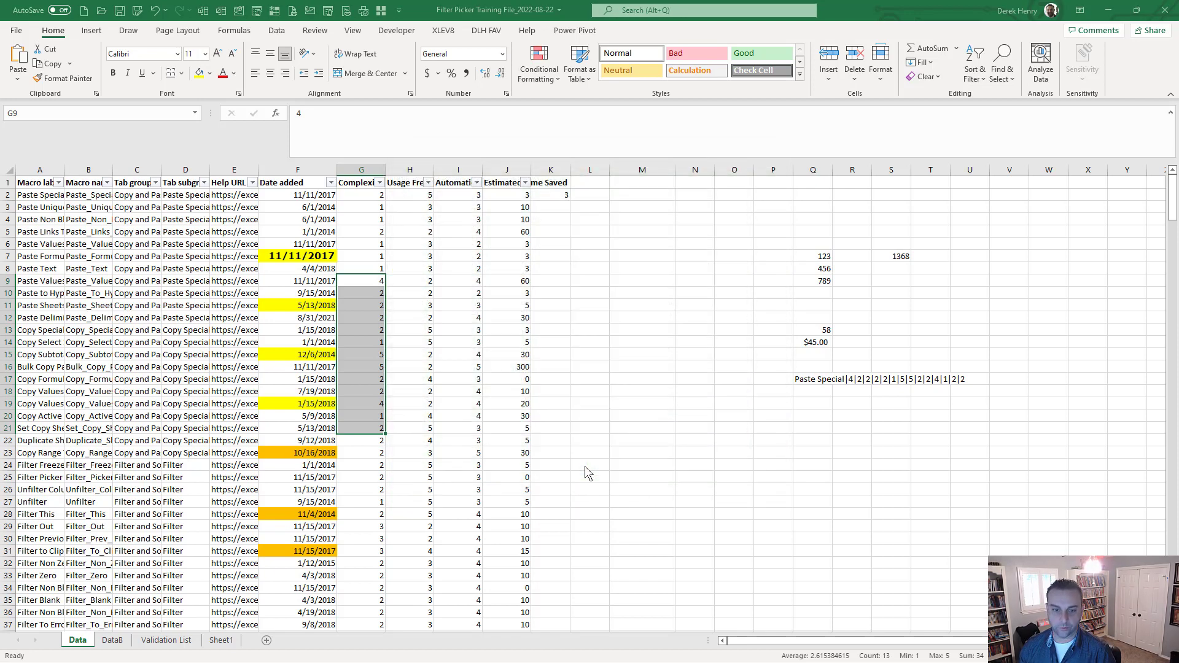
Paste the |-separated values from G9:G21 into cell Q18.
click(811, 395)
click(520, 125)
key(ctrl+v)
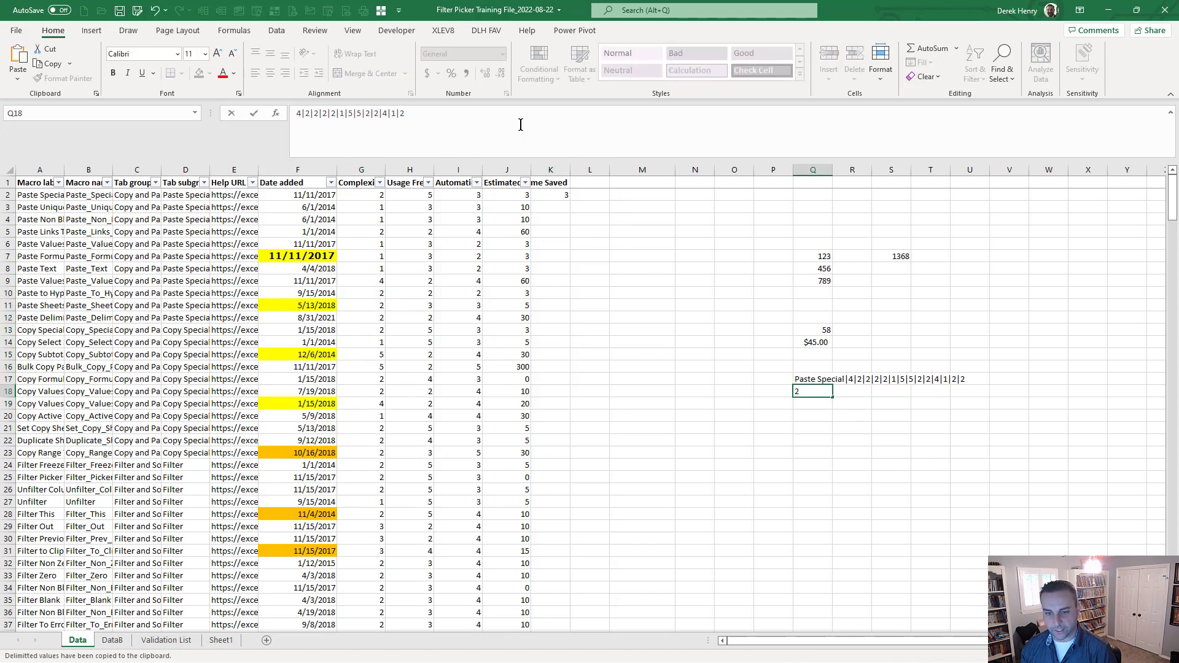
key(Return)
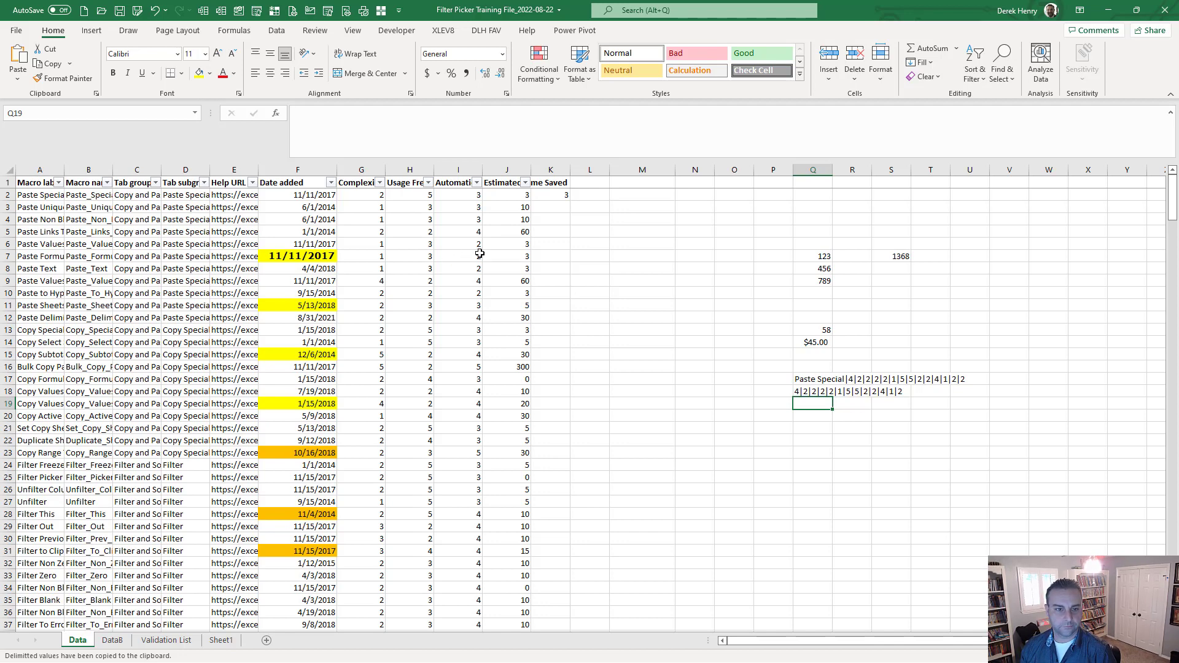
Try to name cell J9 Random_range_name.
click(515, 276)
click(119, 118)
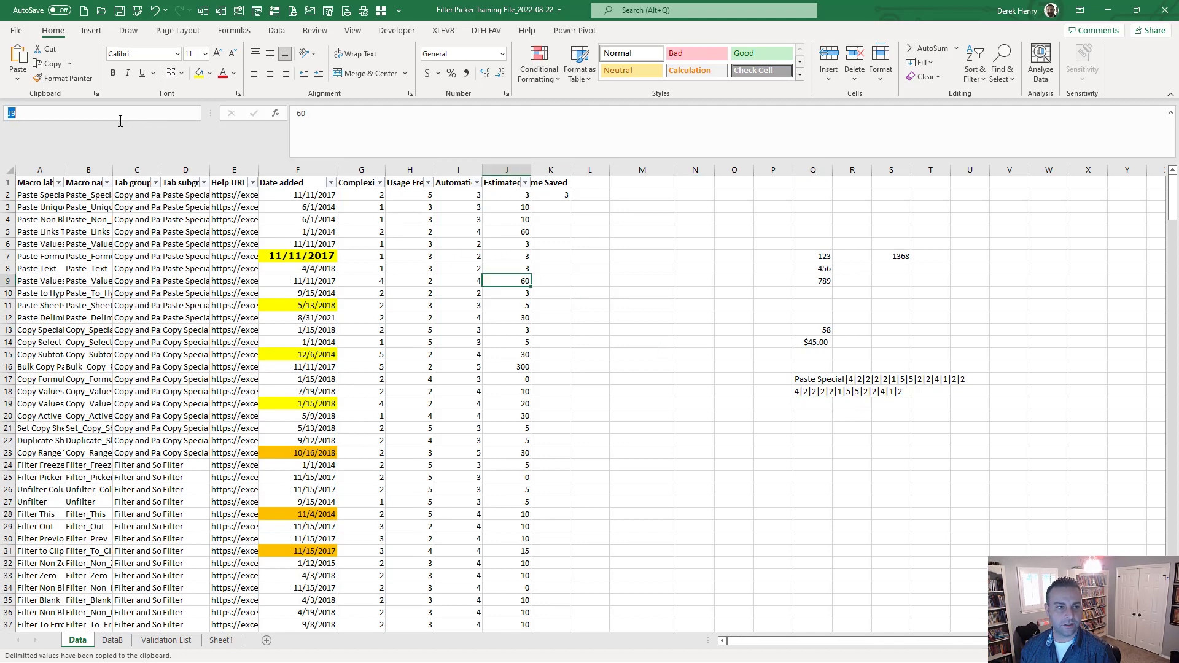
key(Escape)
text(Random)
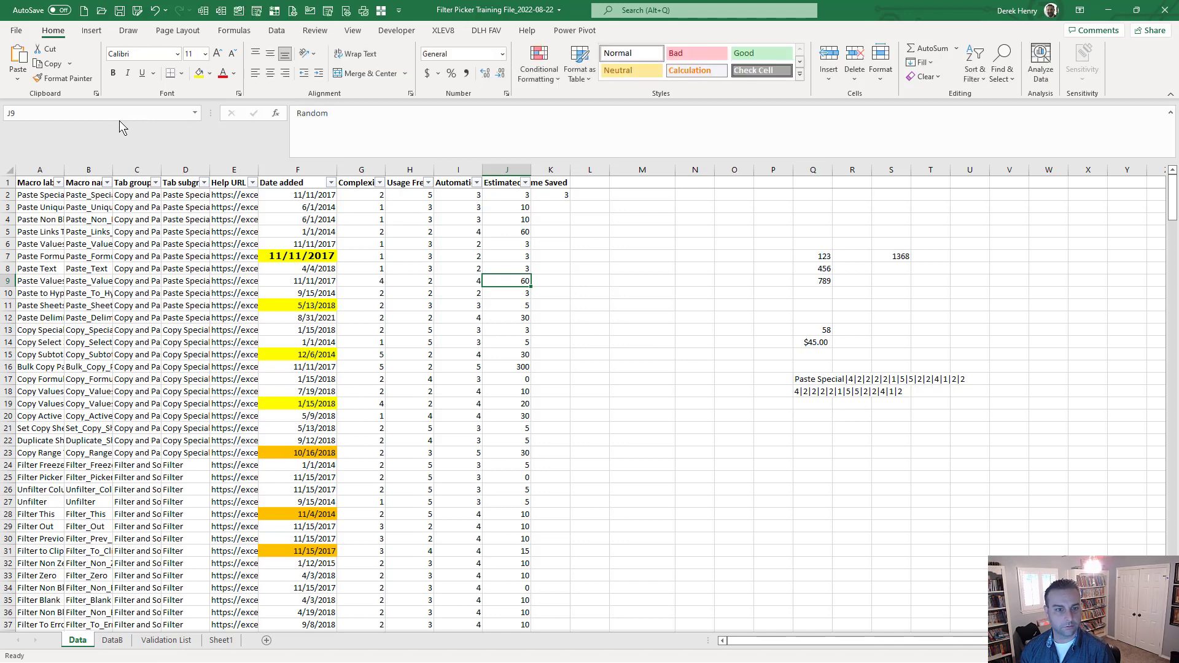
key(Escape)
click(139, 115)
text(Random_range_name)
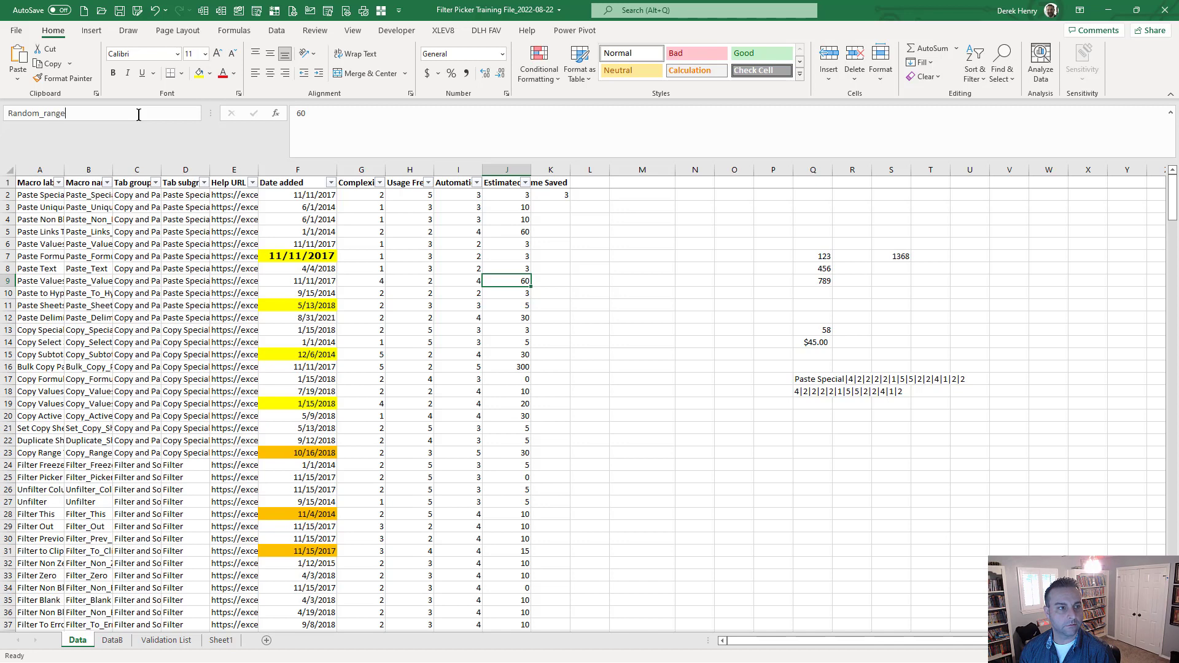
key(Return)
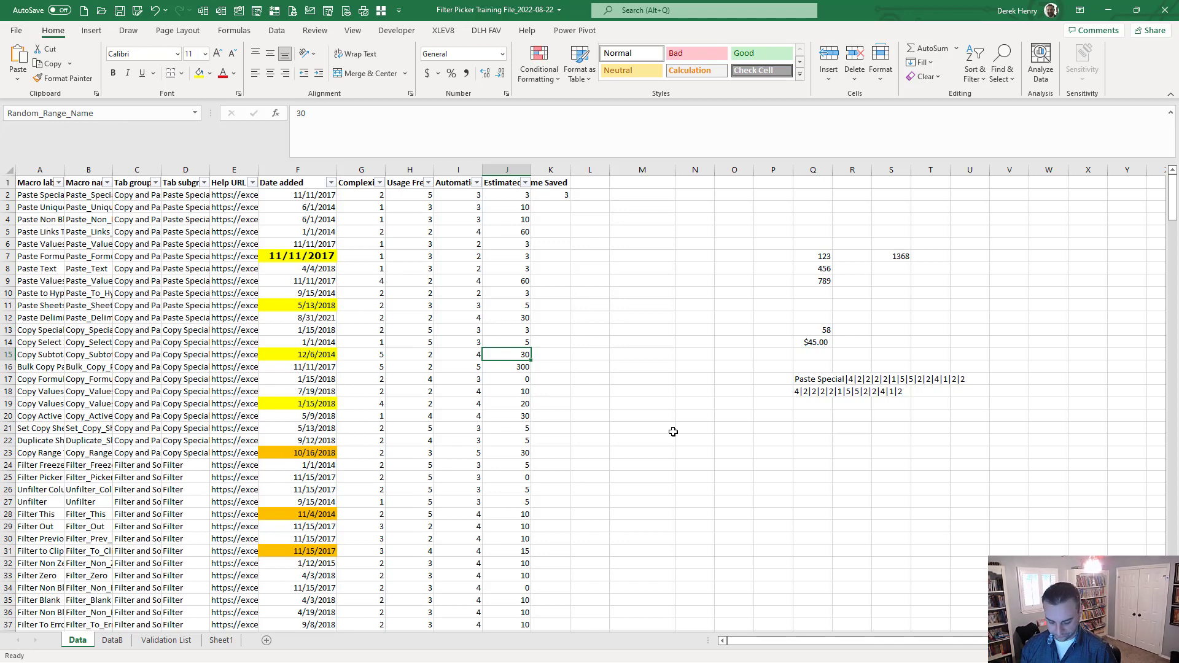
Copy the range name of the selected cell J15 with the copy picker's option N.
key(ctrl+shift+c)
text(n)
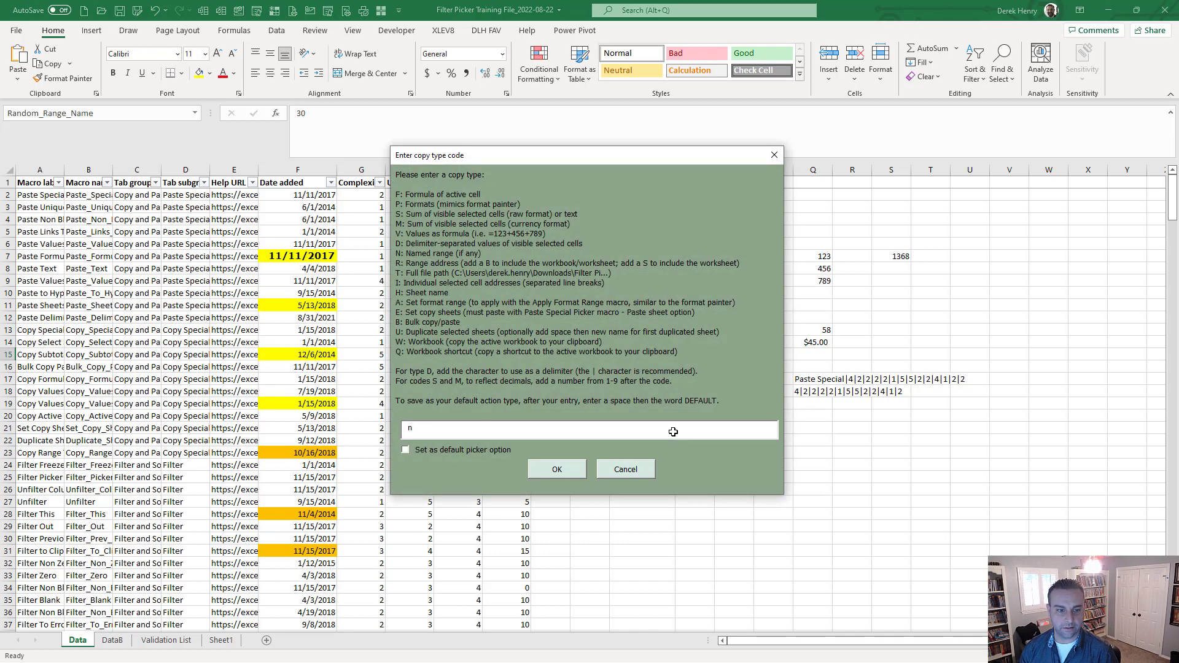
key(Return)
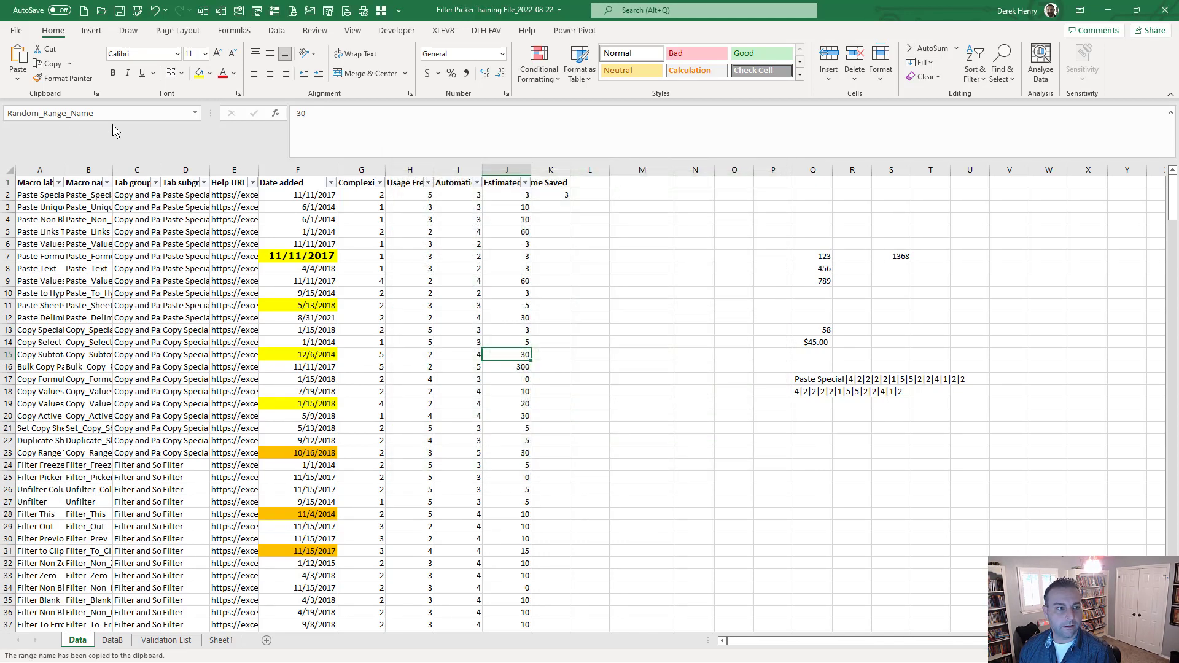
Paste the copied name Random_Range_Name into cell Q20.
click(823, 414)
click(540, 141)
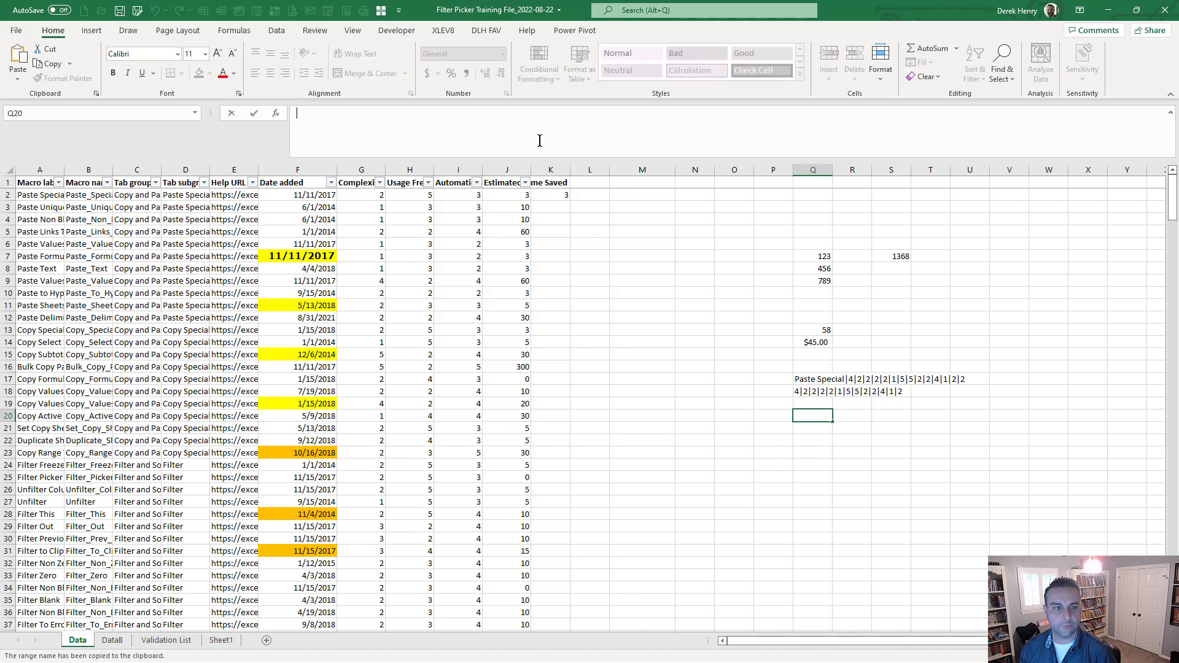
key(ctrl+v)
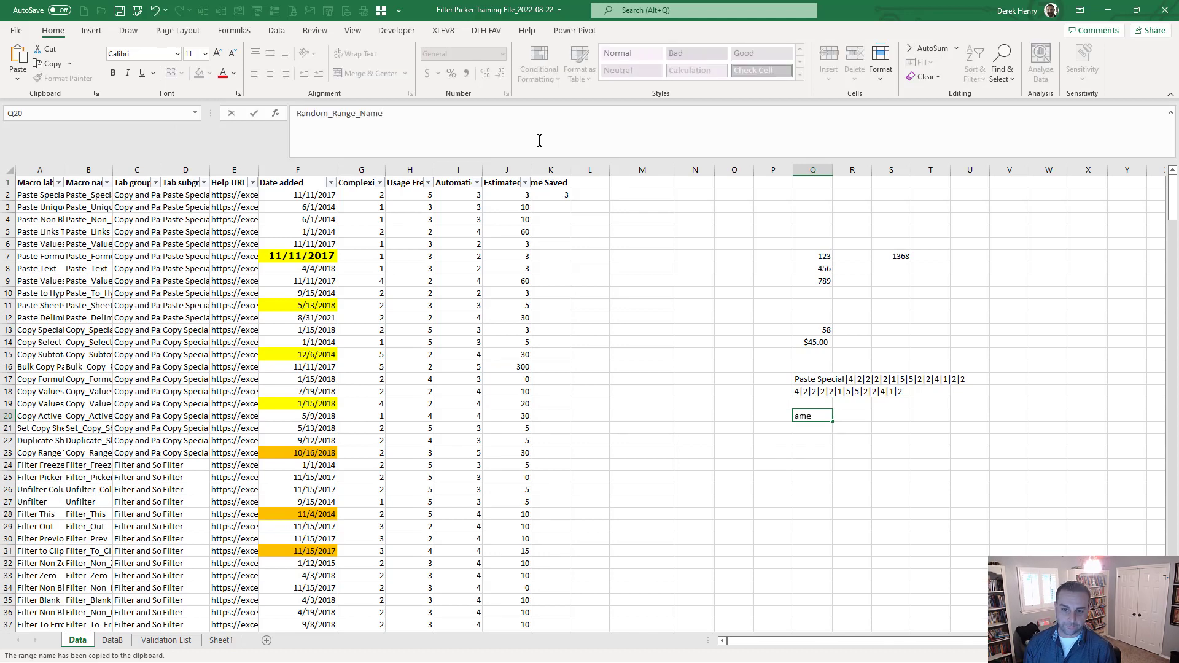
key(Return)
key(Return)
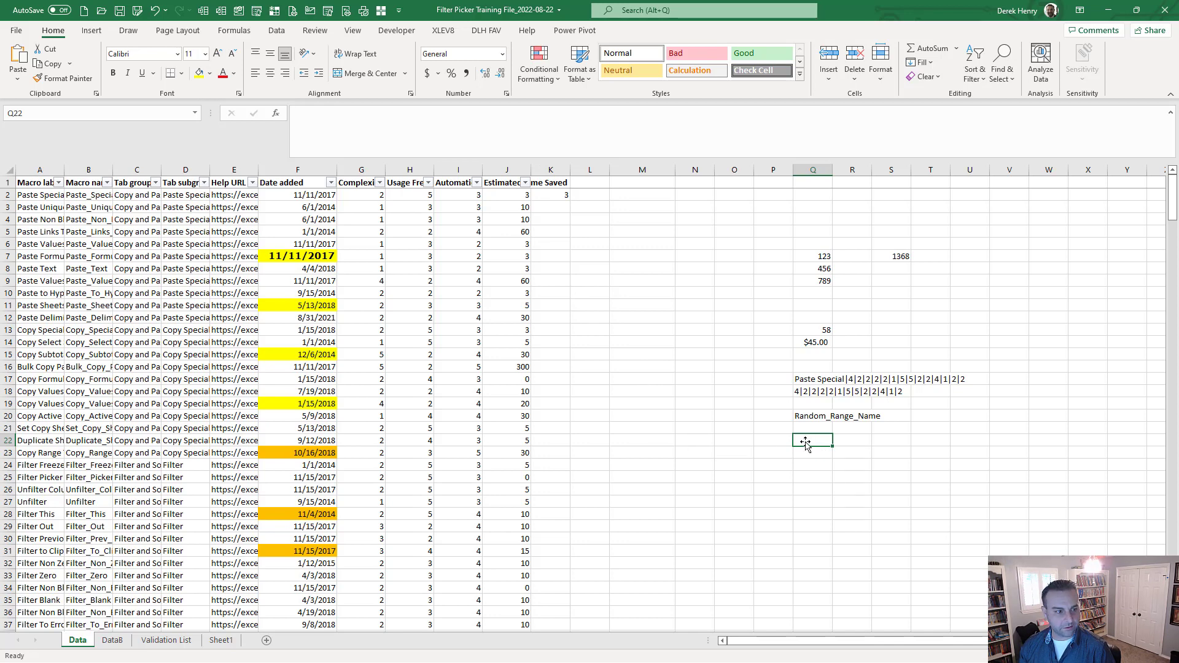
Copy the range address of cell Q22 with the copy picker's option R.
key(ctrl+shift+c)
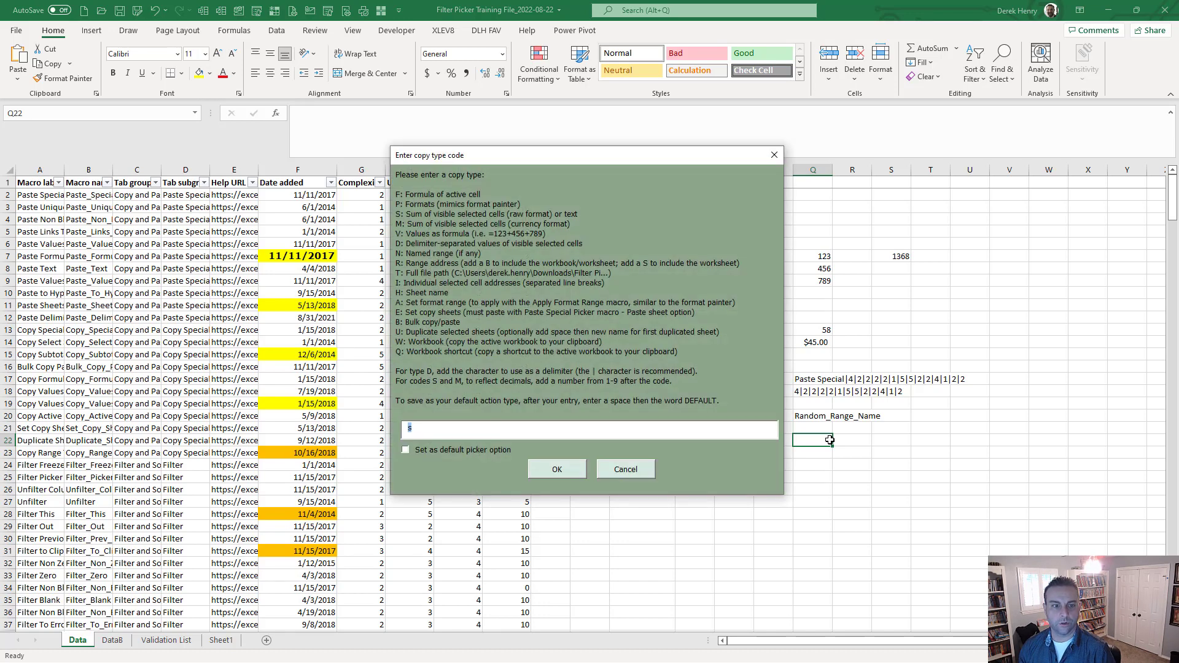
text(r)
key(Return)
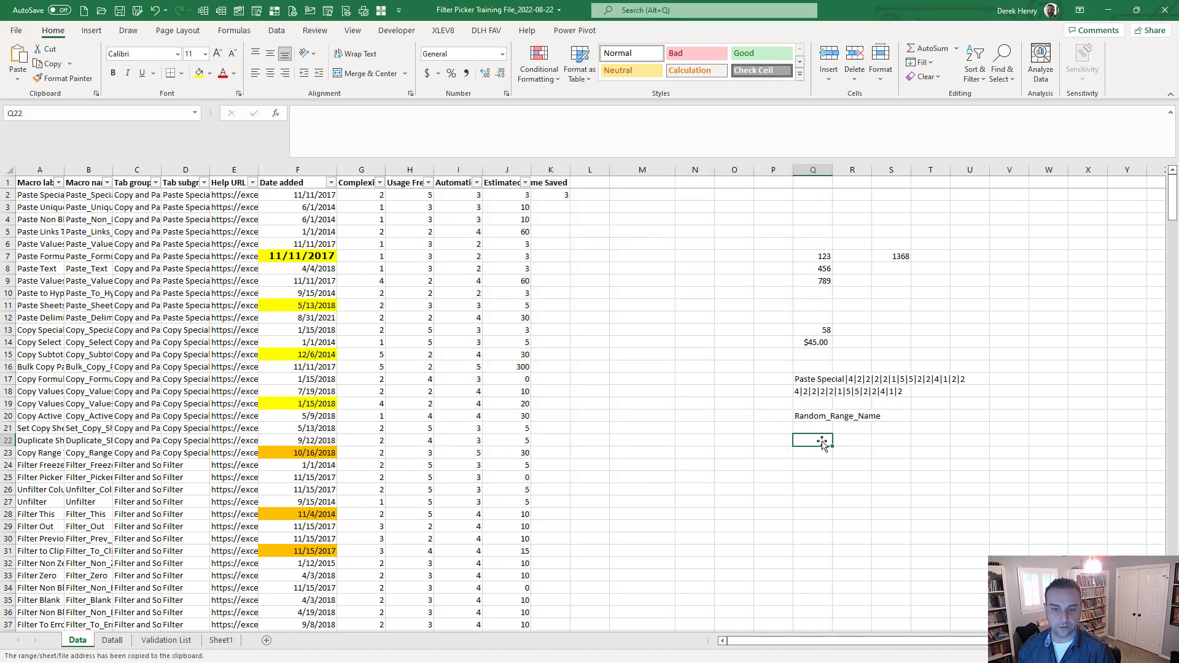
Paste the plain cell address $Q$22 into cell M22.
click(653, 443)
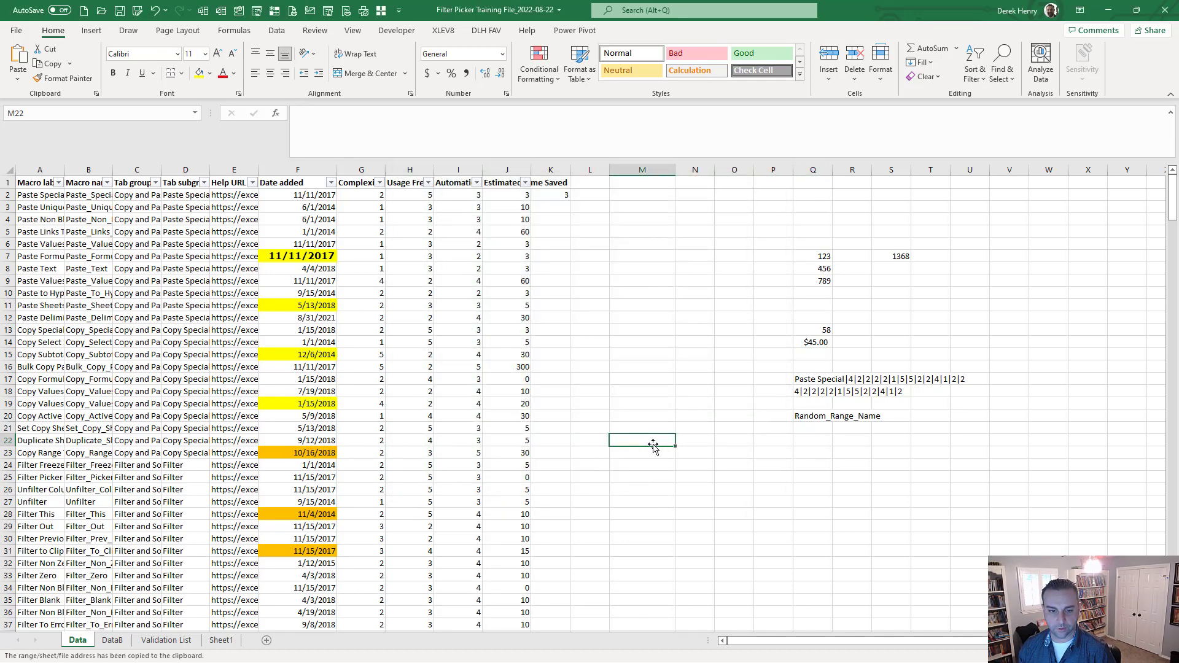
key(F2)
key(ctrl+v)
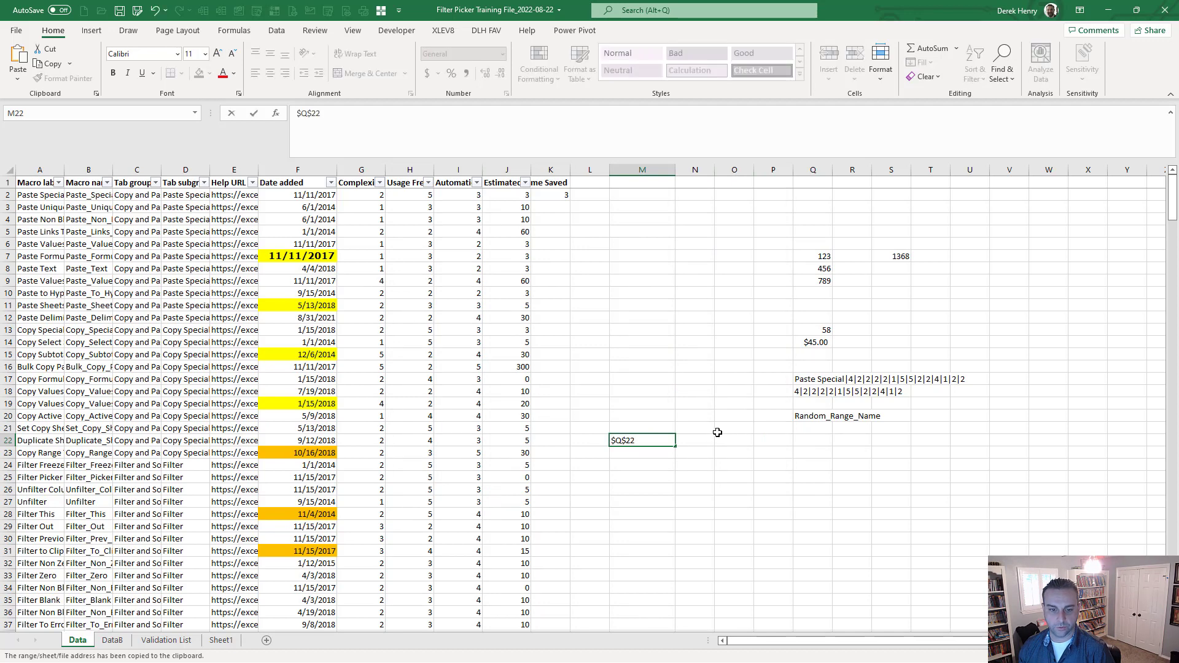
key(Tab)
Copy the address of cell Q22 including the worksheet name with the copy picker's option RS.
key(Tab)
key(Tab)
key(Tab)
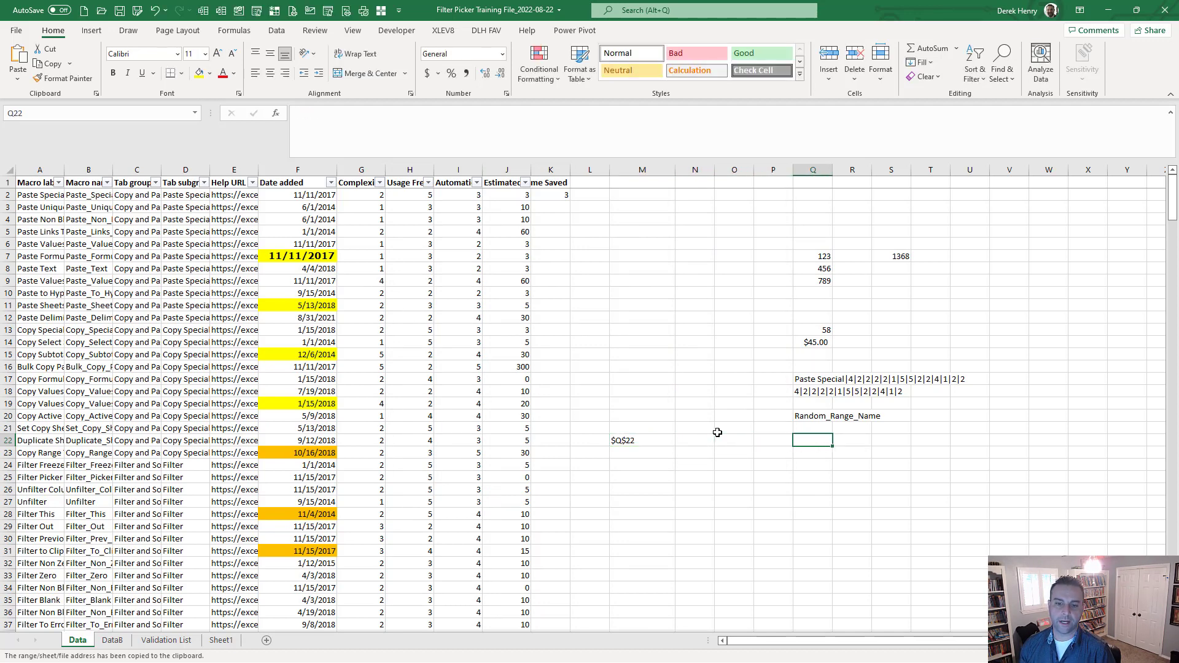
key(ctrl+shift+c)
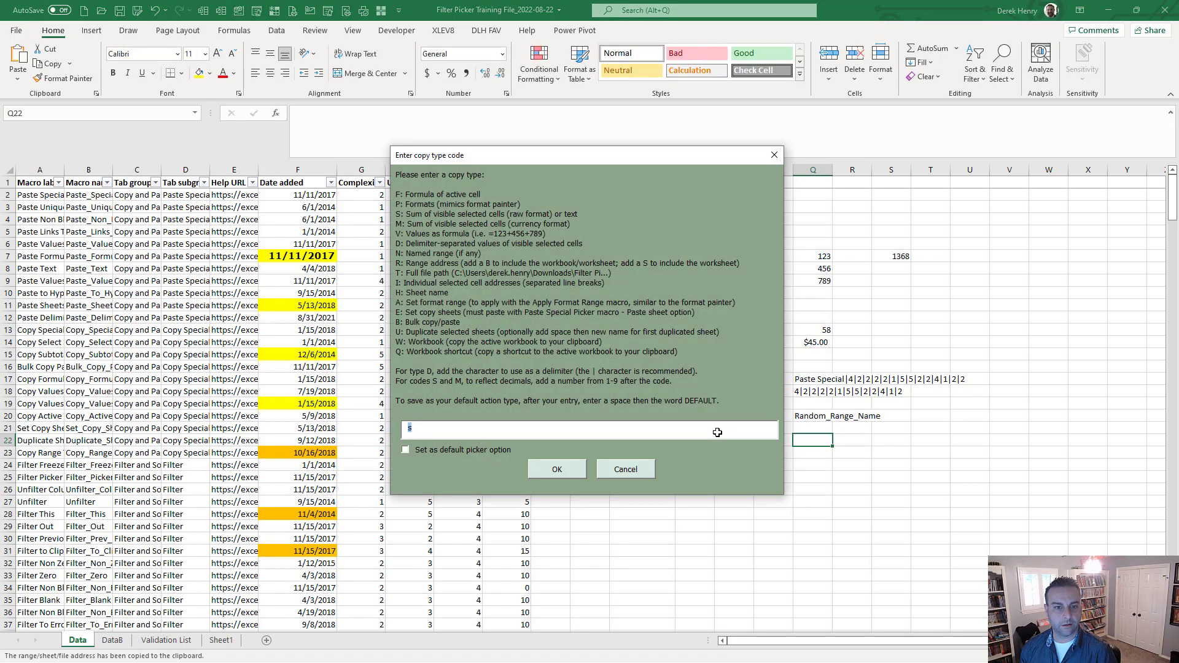
text(rb)
key(Return)
Paste the address with worksheet name, 'Data'!$Q$22, into cell M23.
key(Down)
key(Left)
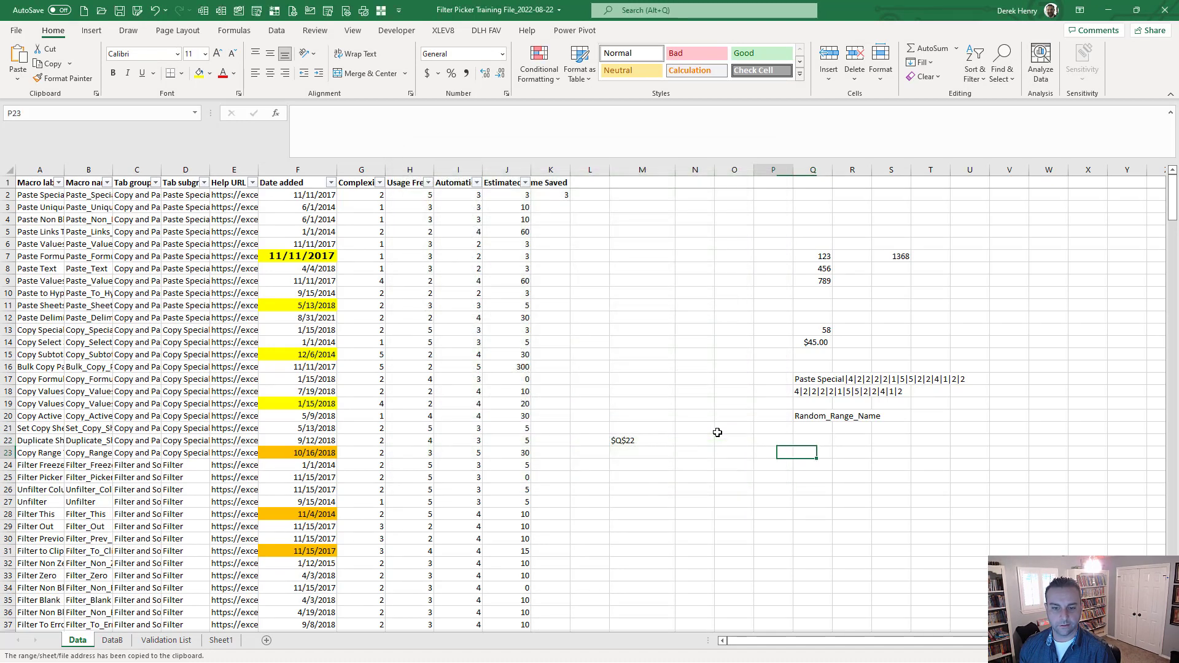
key(Left)
key(Left)
key(Left)
key(F2)
key(ctrl+v)
key(Return)
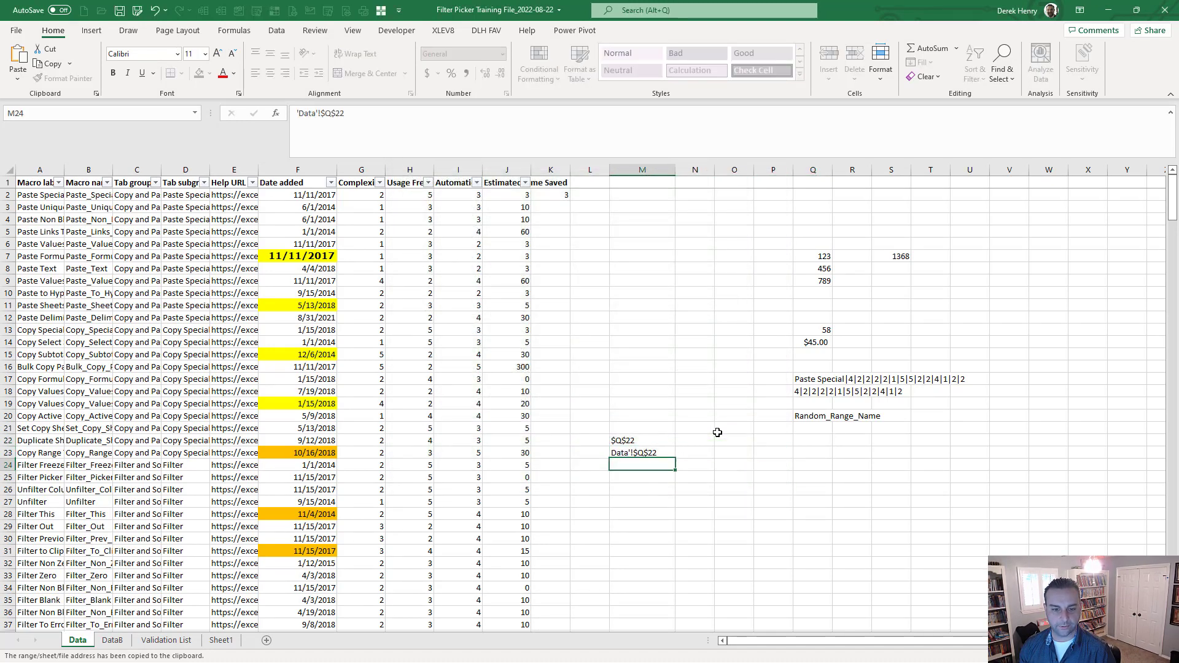
Copy the address of cell Q22 including workbook and worksheet with the copy picker's option RB.
key(Right)
key(Right)
key(Right)
key(Right)
key(Up)
key(Up)
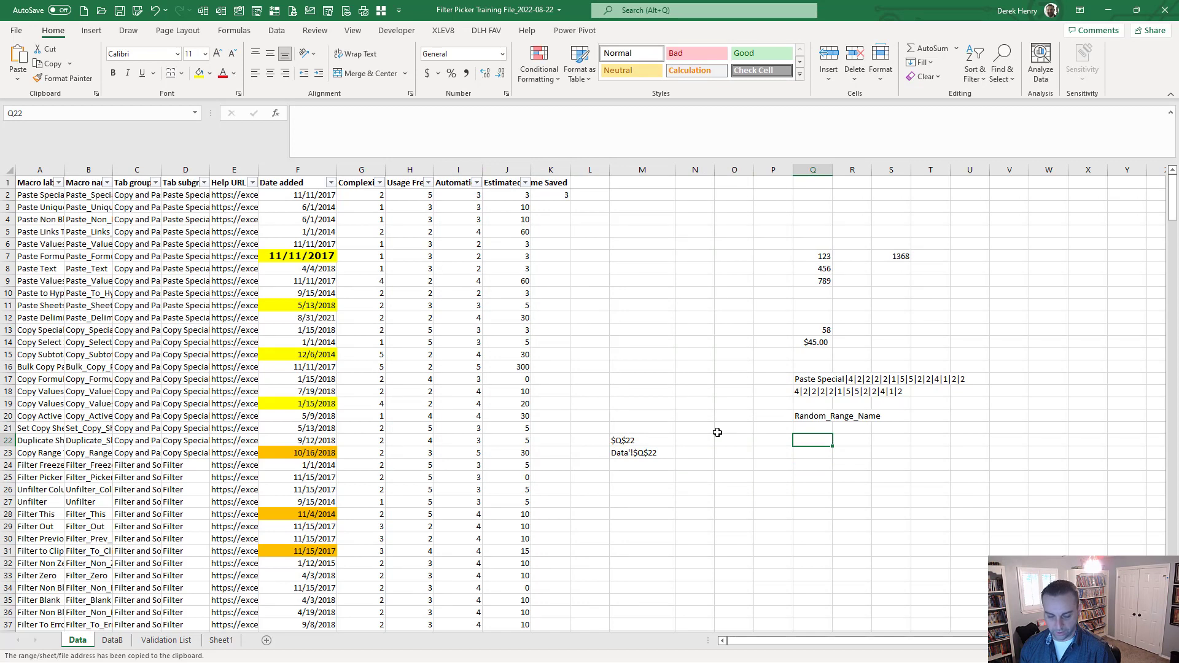
key(ctrl+shift+c)
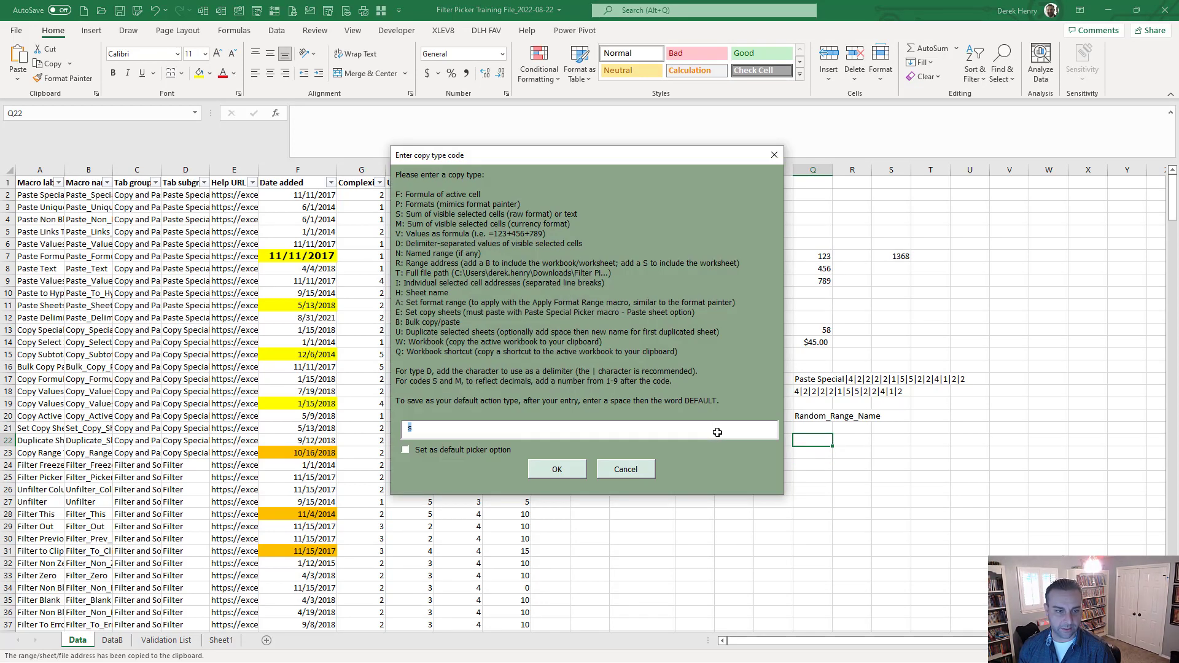
text(rb)
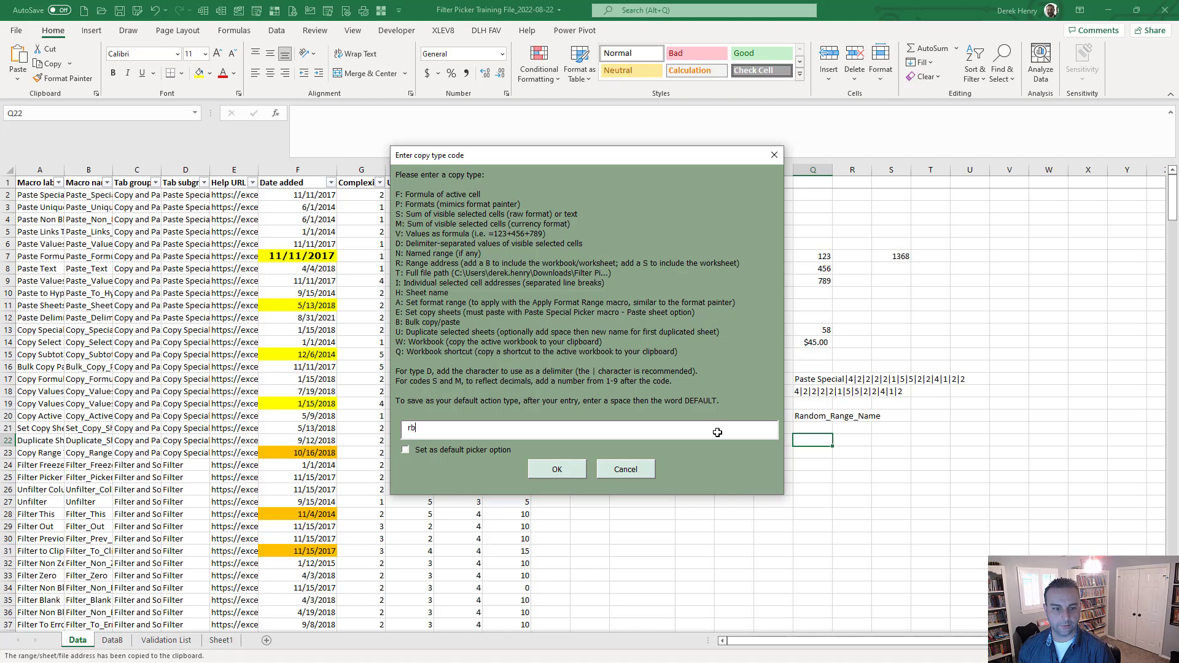
key(Return)
Paste the full workbook and worksheet address of Q22 into cell M24.
key(Down)
key(Down)
key(Left)
key(Left)
key(Left)
key(Left)
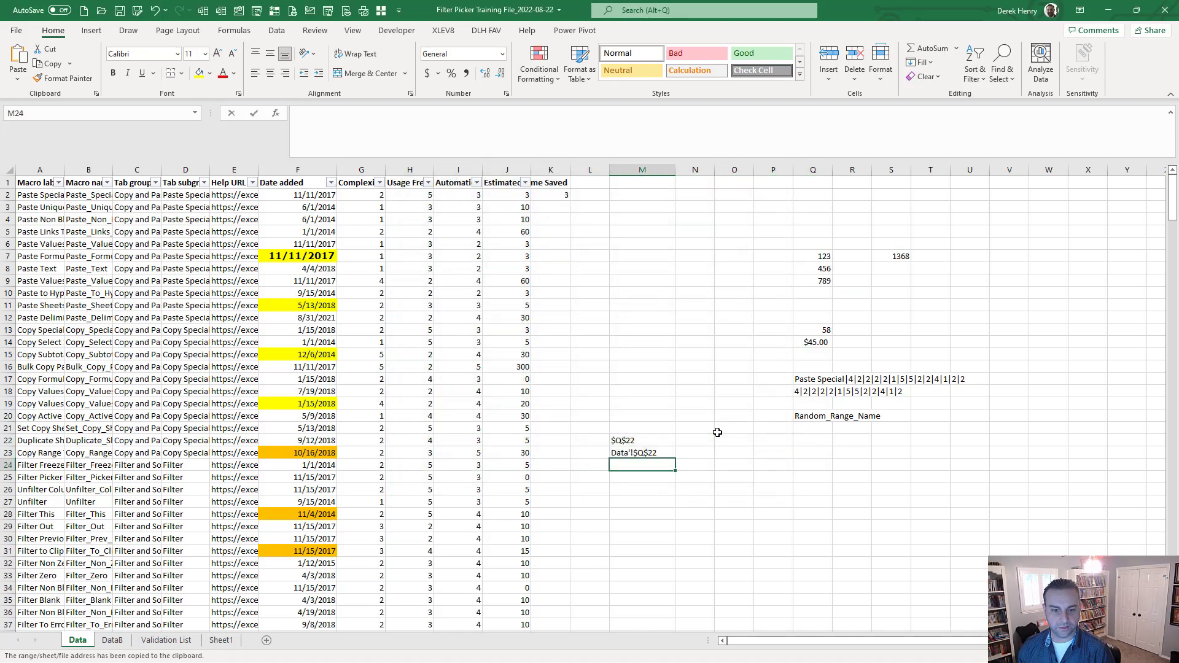
key(F2)
key(ctrl+v)
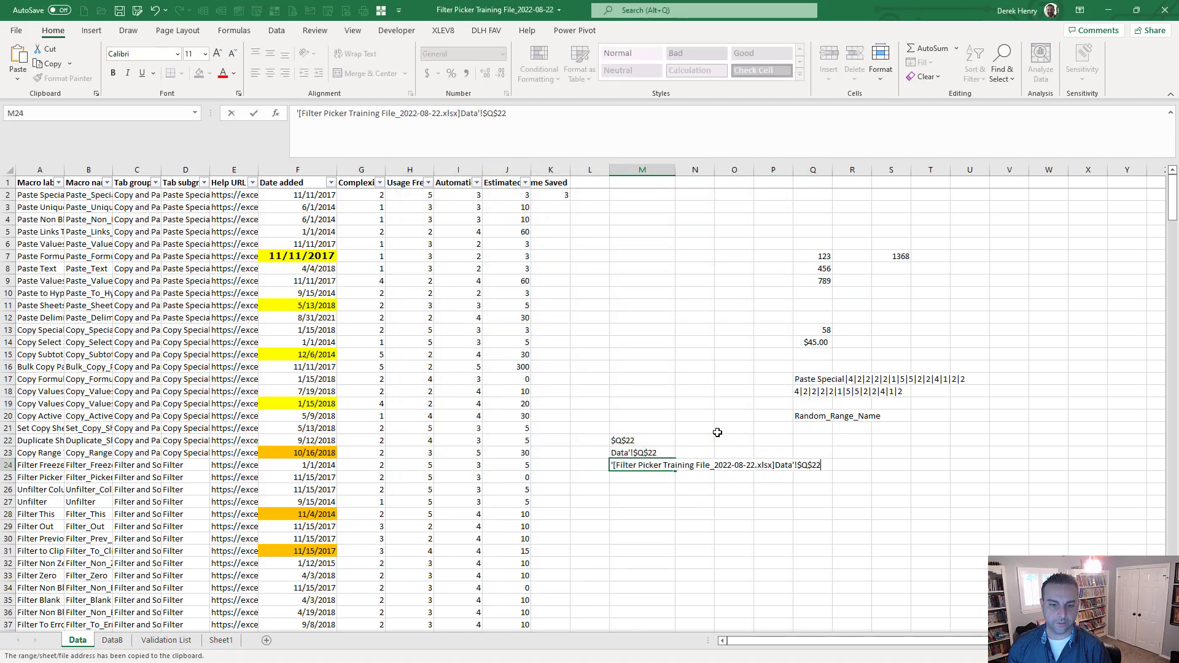
key(Return)
Copy the workbook's full file path from cell Q26 with the copy picker's option T.
key(Right)
key(Right)
key(Right)
key(Right)
key(Up)
key(Up)
key(Up)
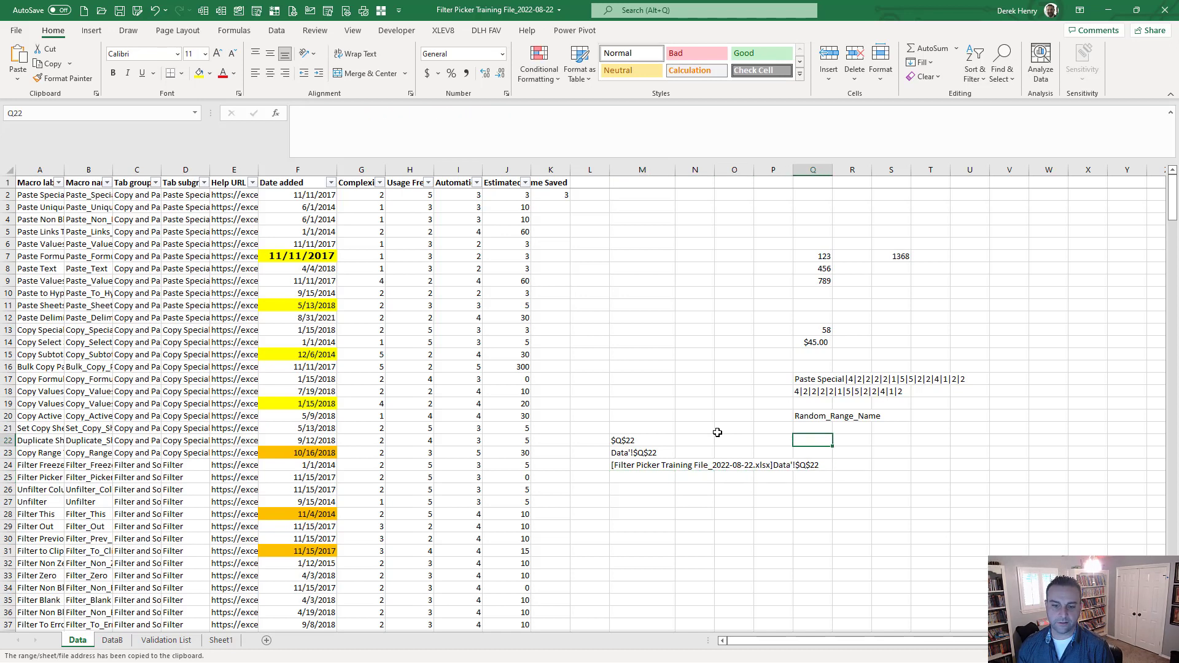
key(Up)
key(Down)
key(Down)
key(Down)
key(Down)
key(Down)
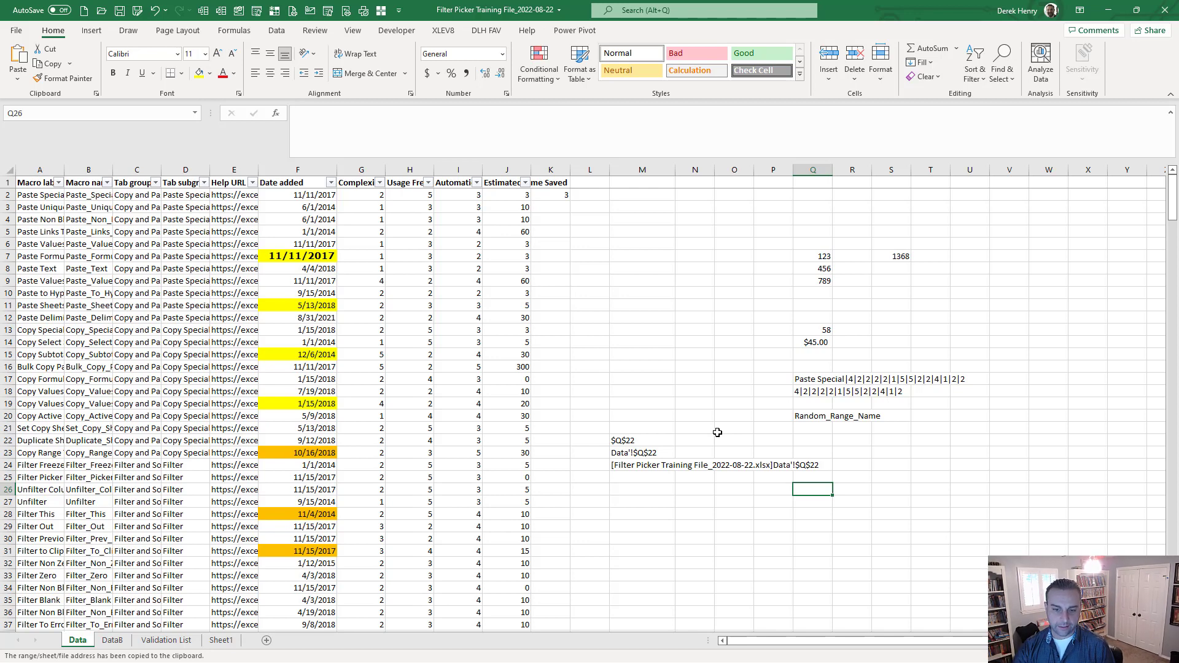
key(ctrl+shift+c)
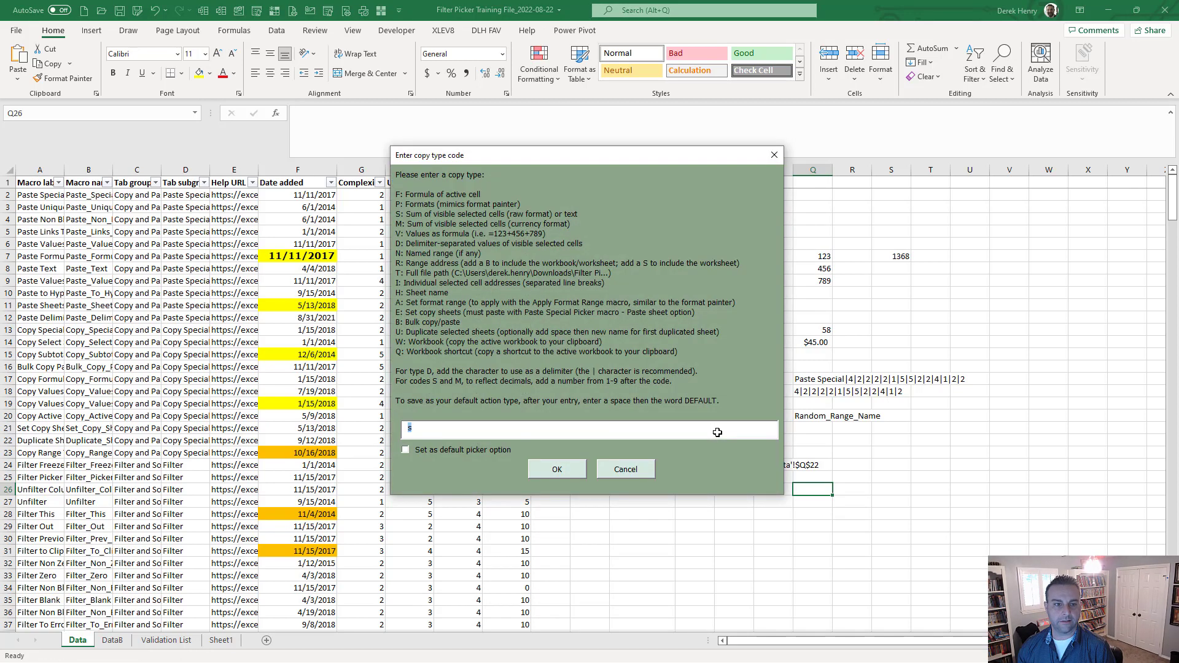
text(t)
key(Return)
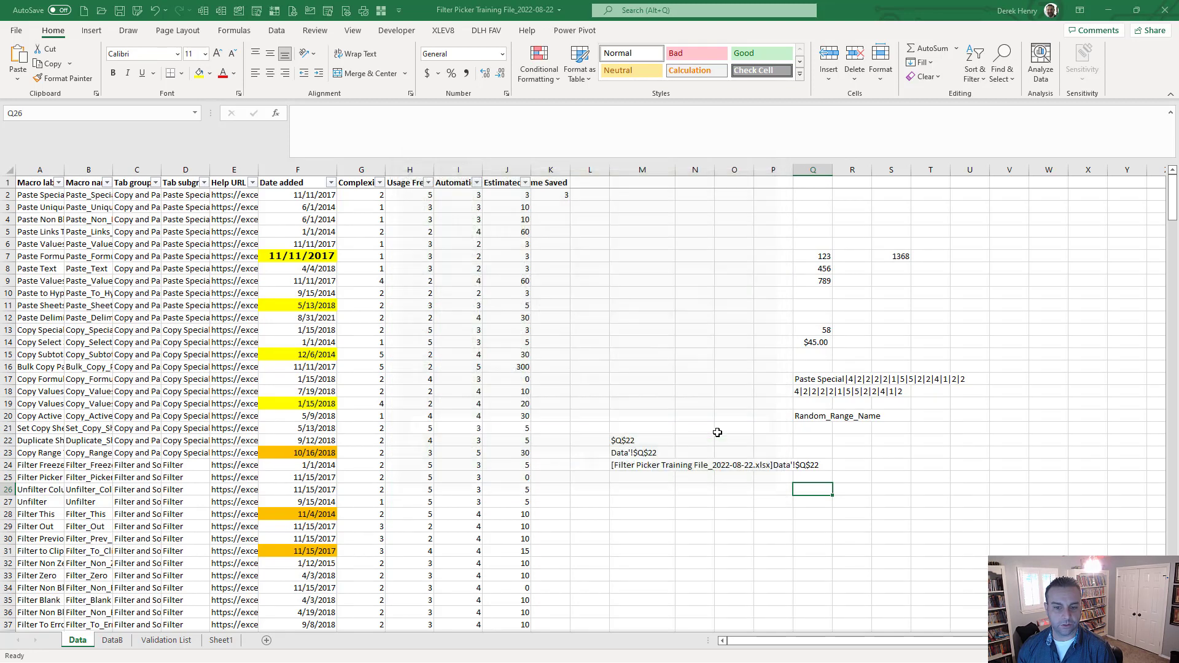
Paste the copied full file path of the workbook into cell M25.
key(Left)
key(Left)
key(Left)
key(Left)
key(Up)
key(F2)
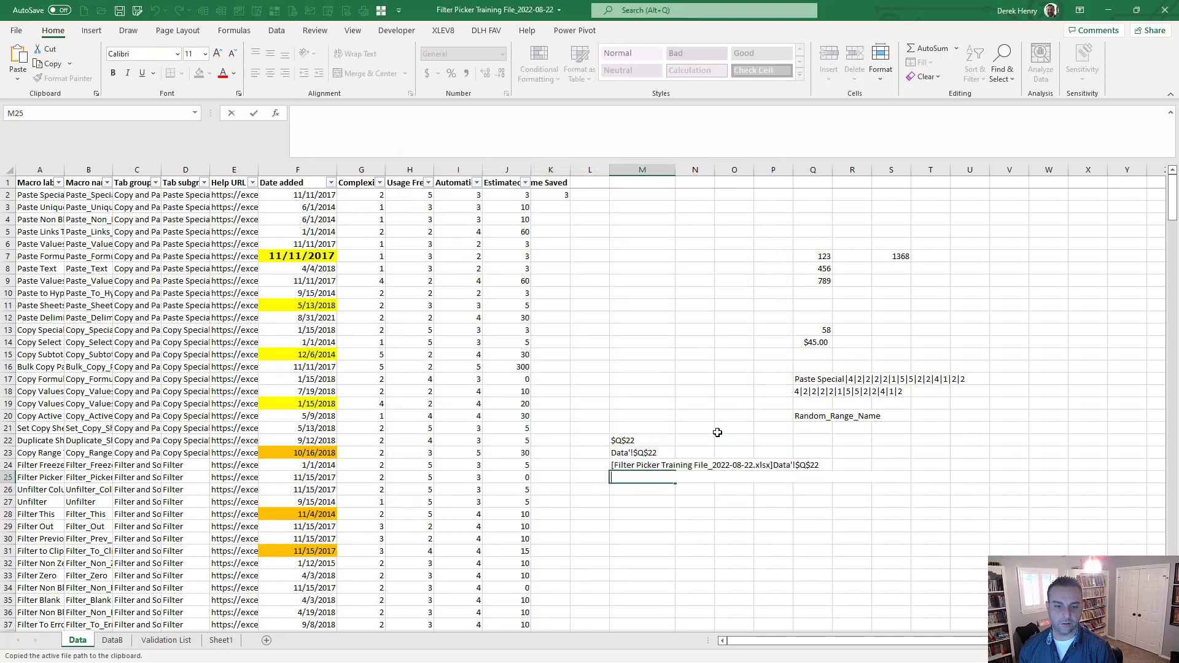
key(ctrl+v)
key(Return)
key(Right)
key(Right)
key(Right)
key(Right)
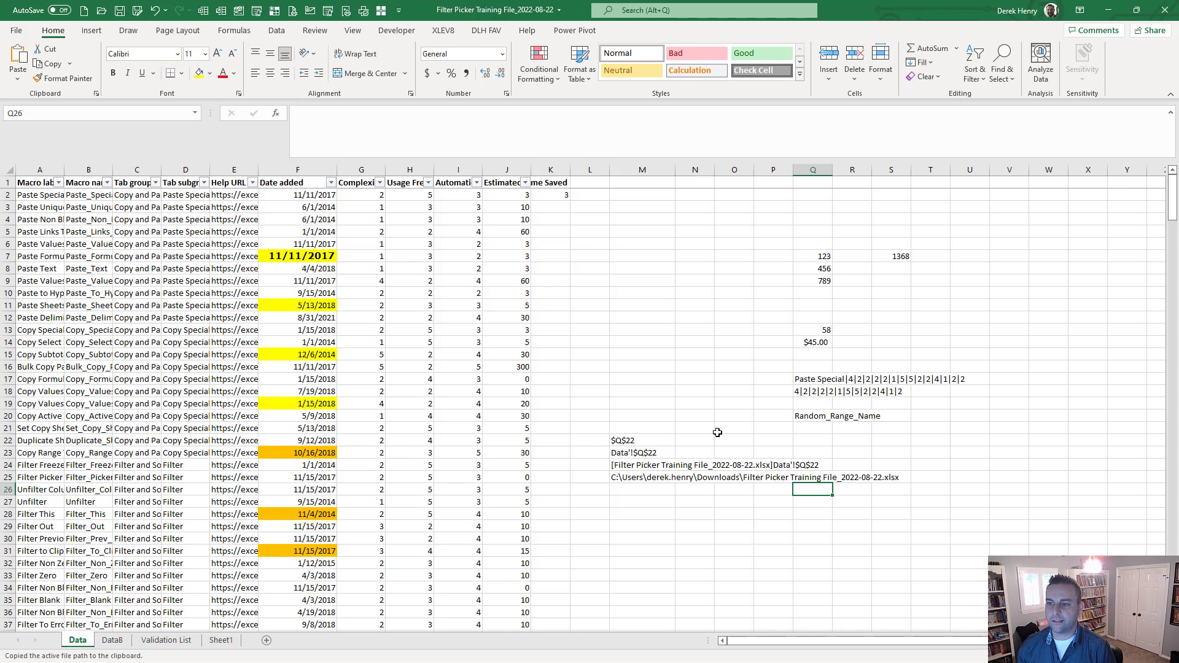
Copy the individual cell addresses of range N27:N34 with the copy picker's option I.
click(695, 500)
drag(694, 501, 692, 586)
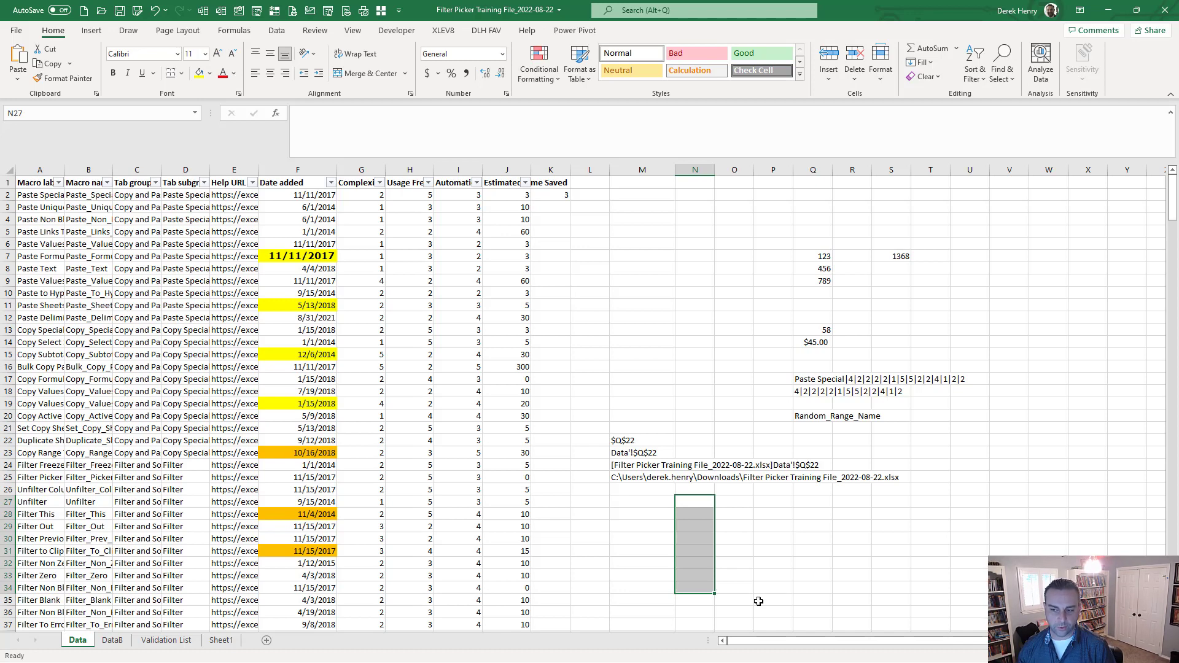
key(ctrl+shift+c)
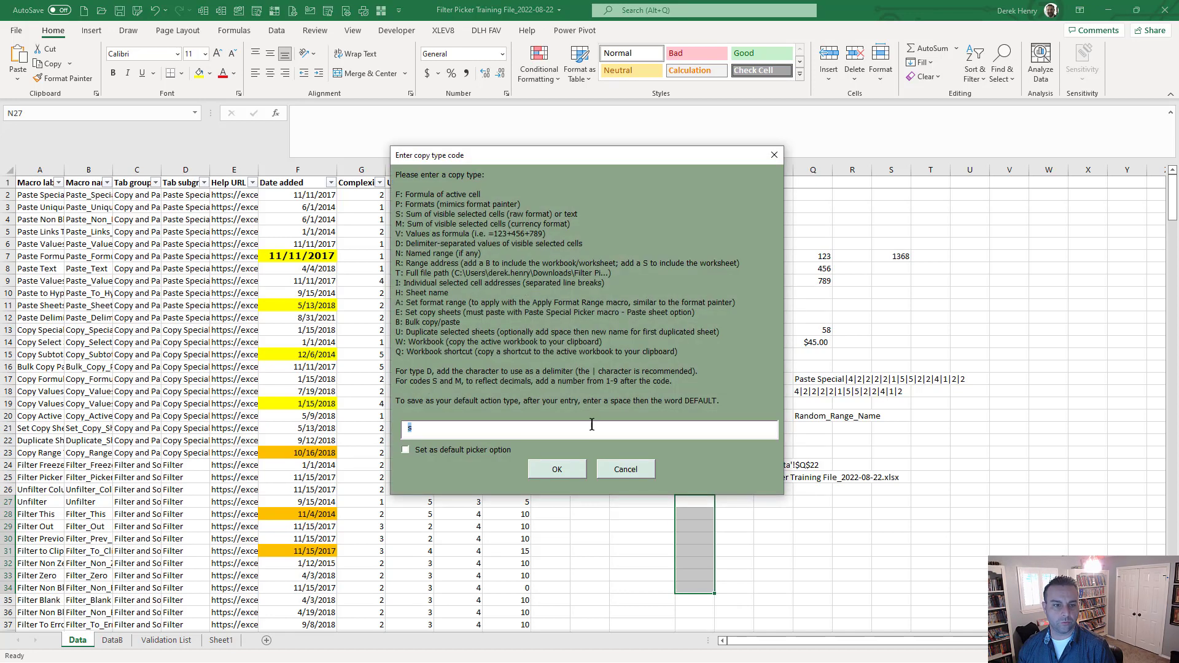
text(i)
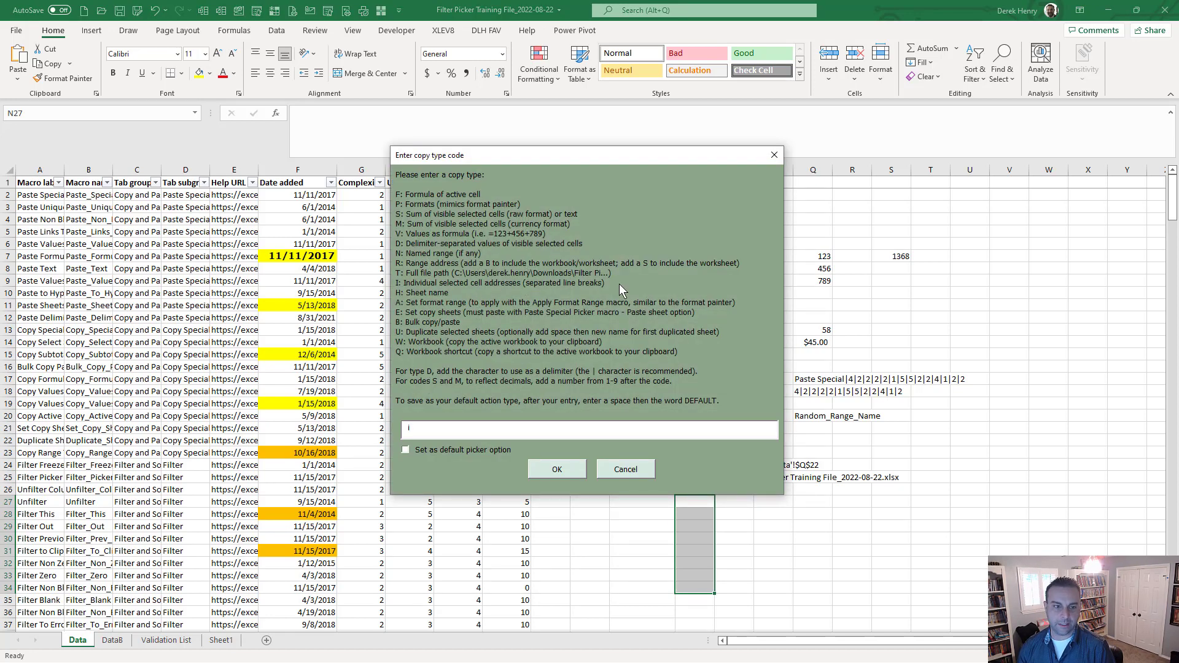
key(Return)
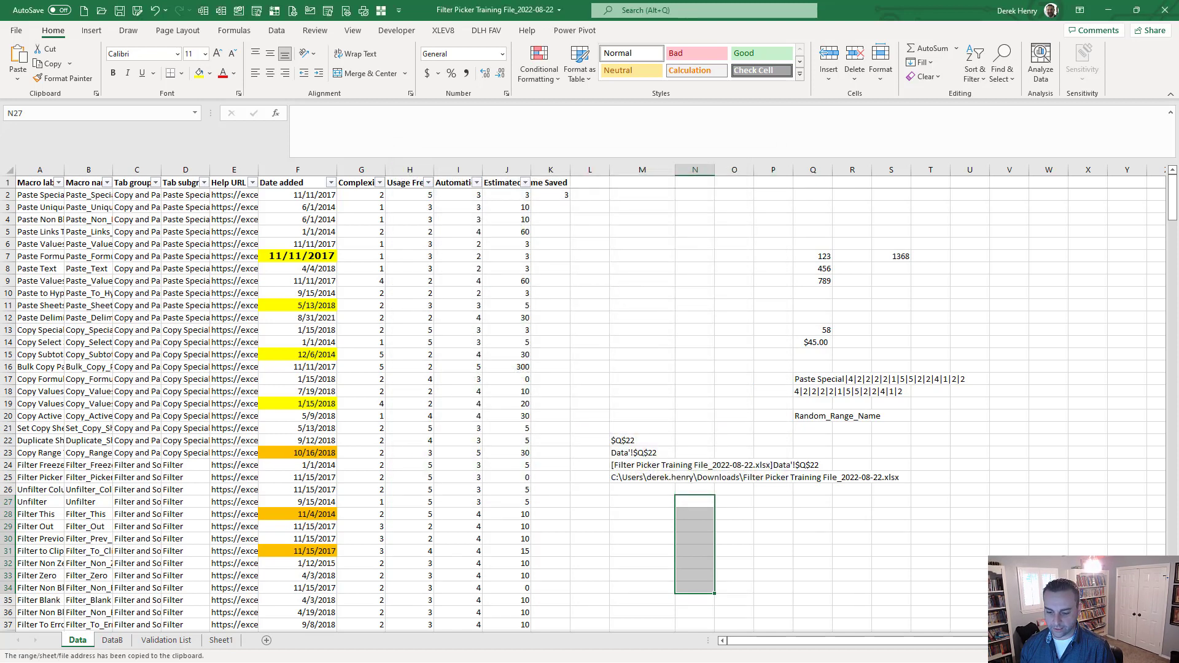
Paste the individual cell addresses into a blank Notepad document and move its window out of the worksheet's way.
key(ctrl+n)
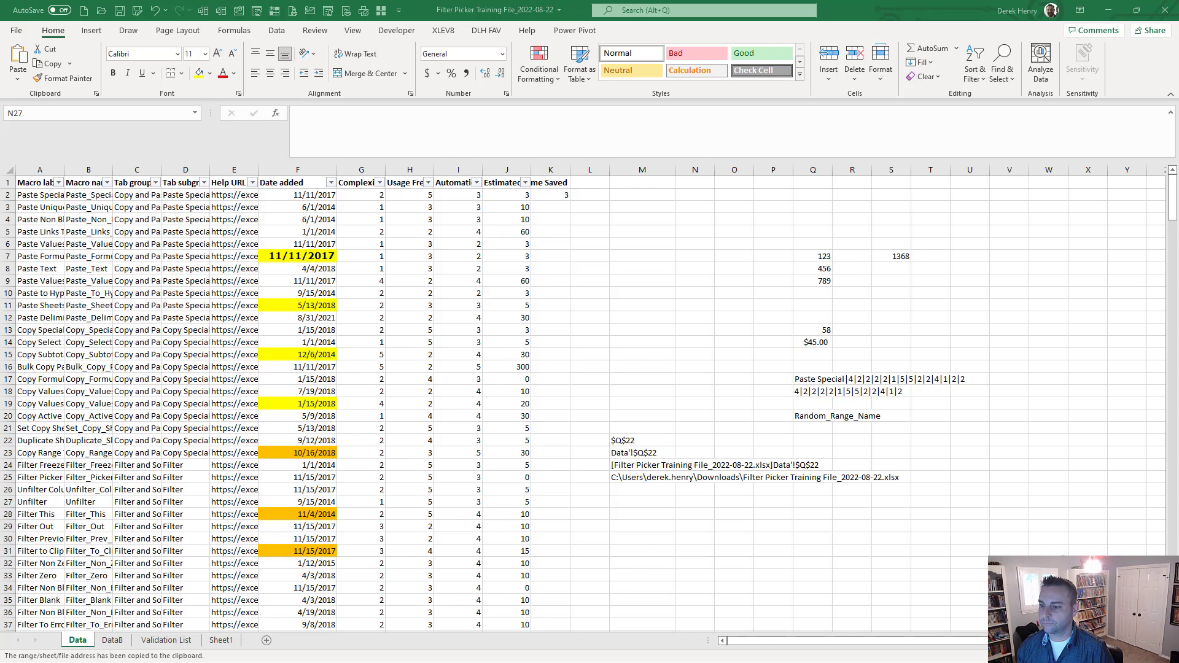
key(ctrl+v)
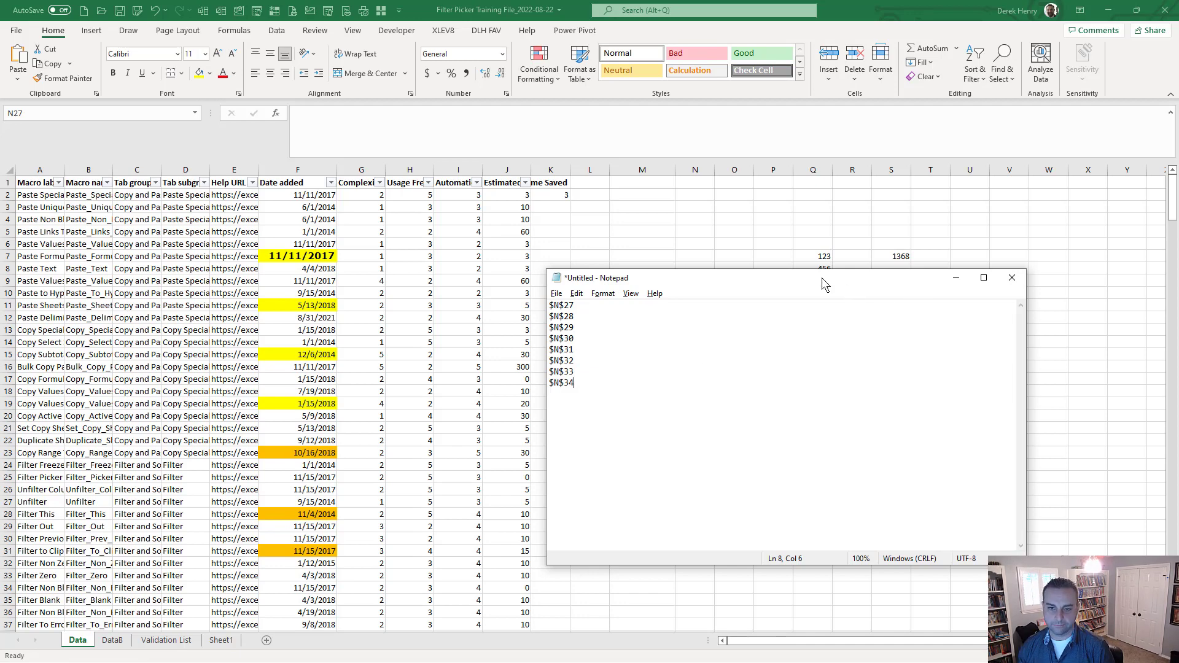
drag(822, 278, 1178, 278)
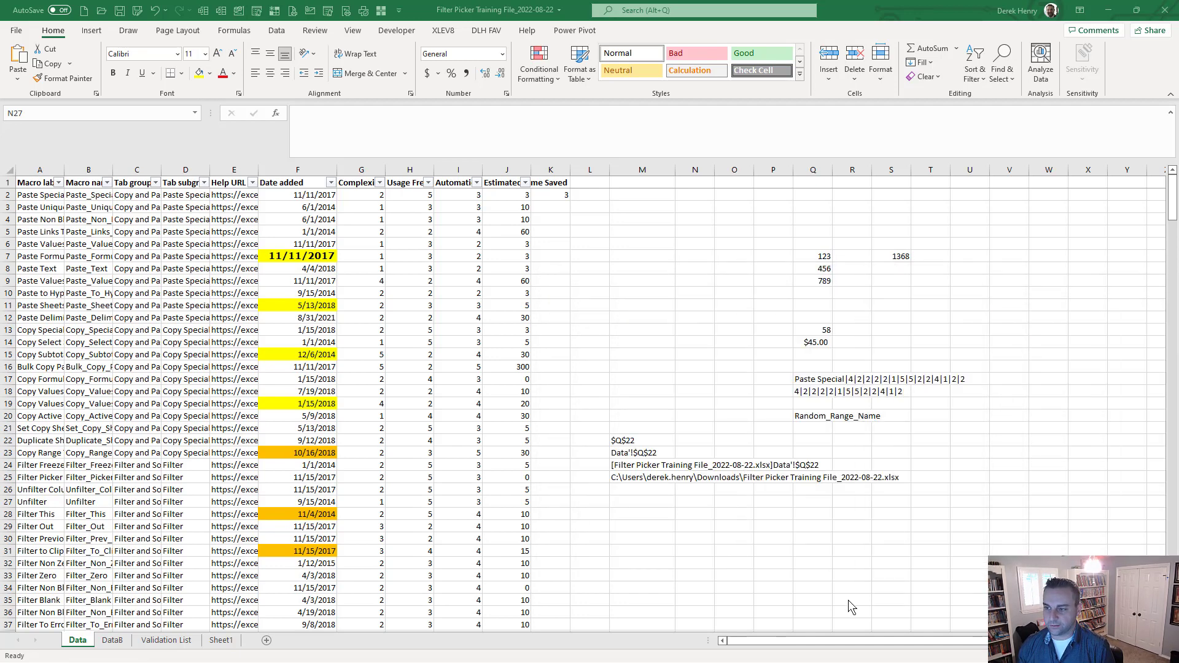
Copy the name of the Data sheet with the copy picker's option H.
click(643, 514)
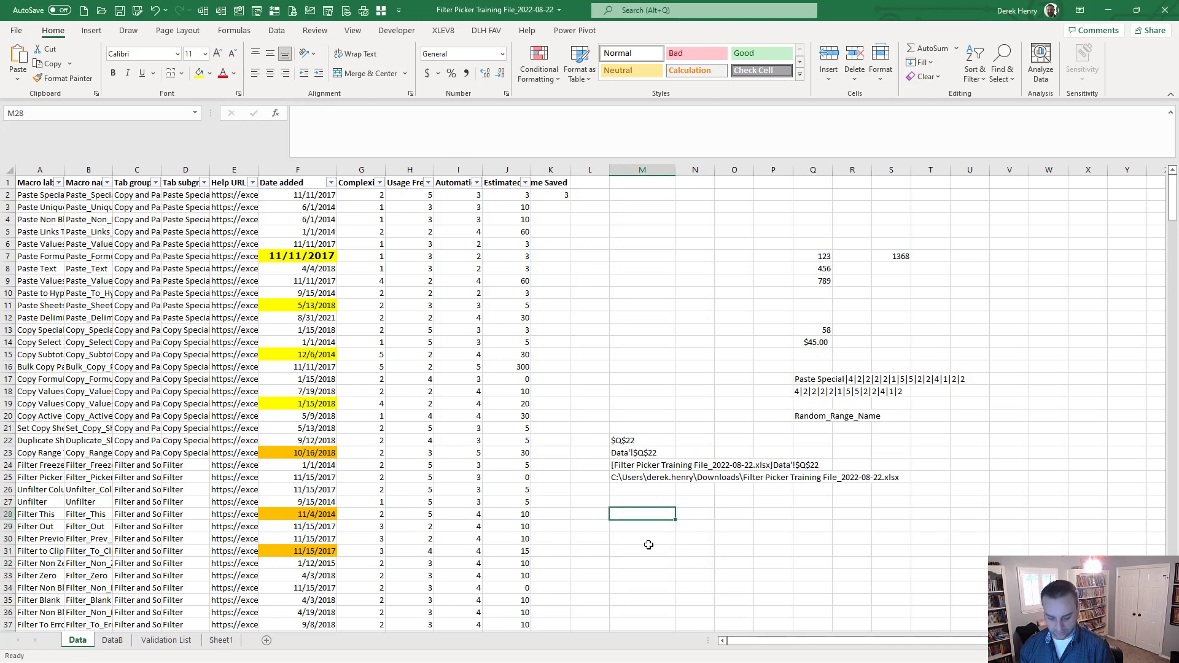
key(ctrl+shift+c)
text(h)
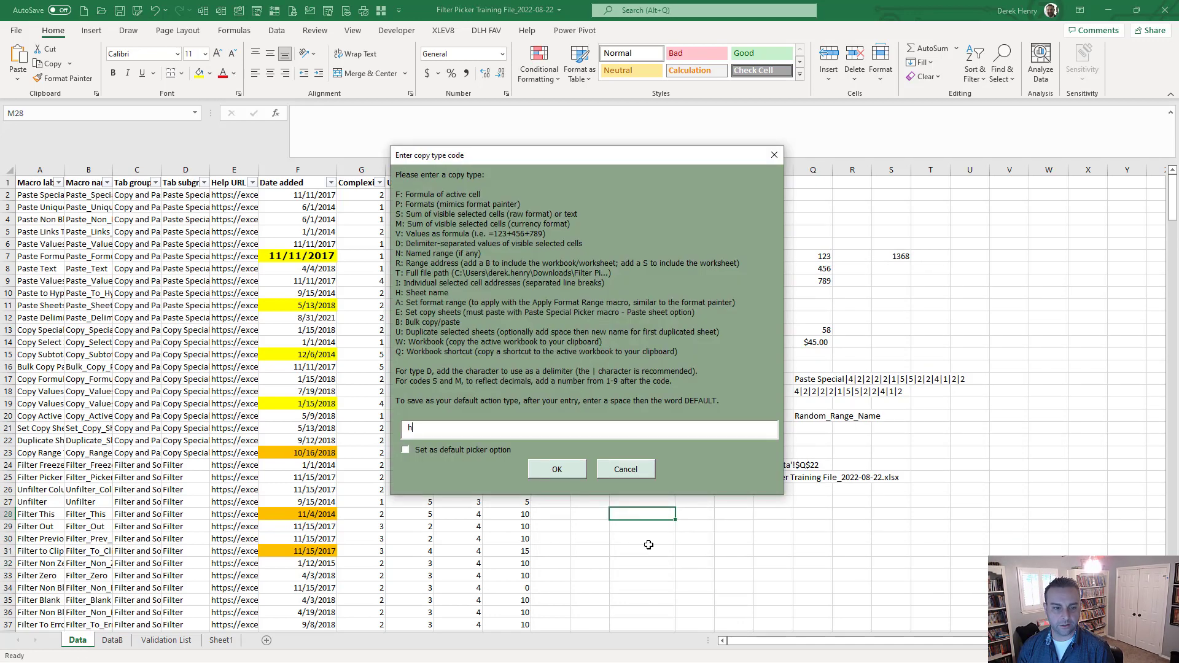
key(Return)
Paste the sheet name Data into cell Q22.
click(815, 443)
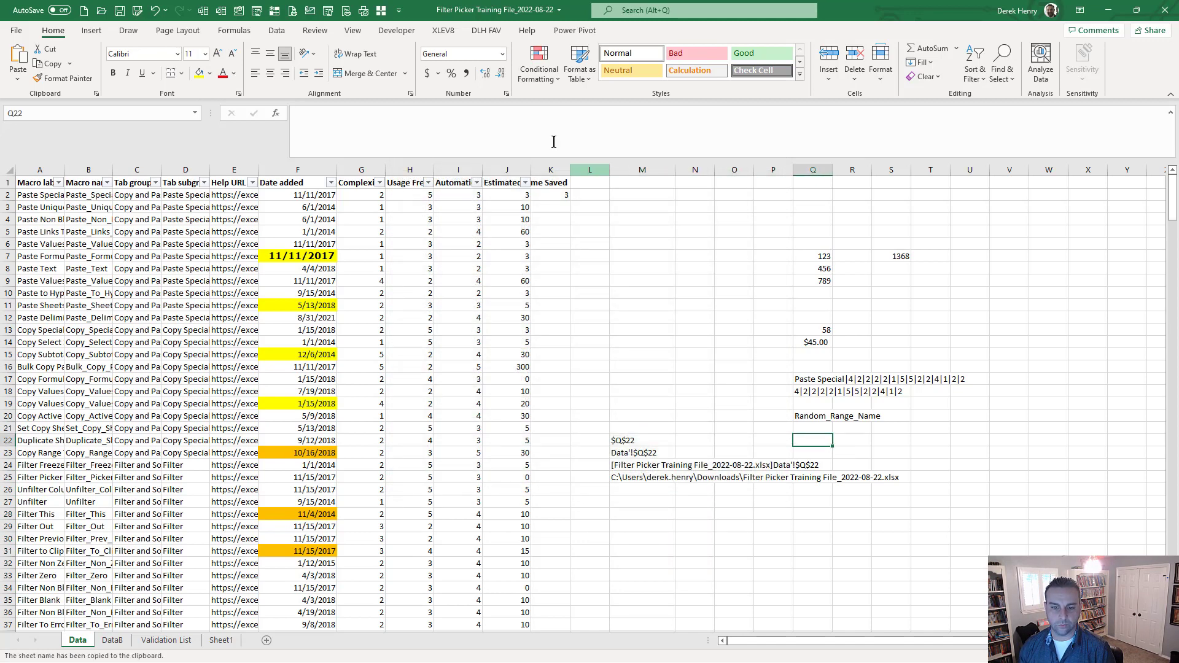
click(540, 126)
key(ctrl+v)
key(Return)
key(Return)
key(Return)
key(Return)
key(Return)
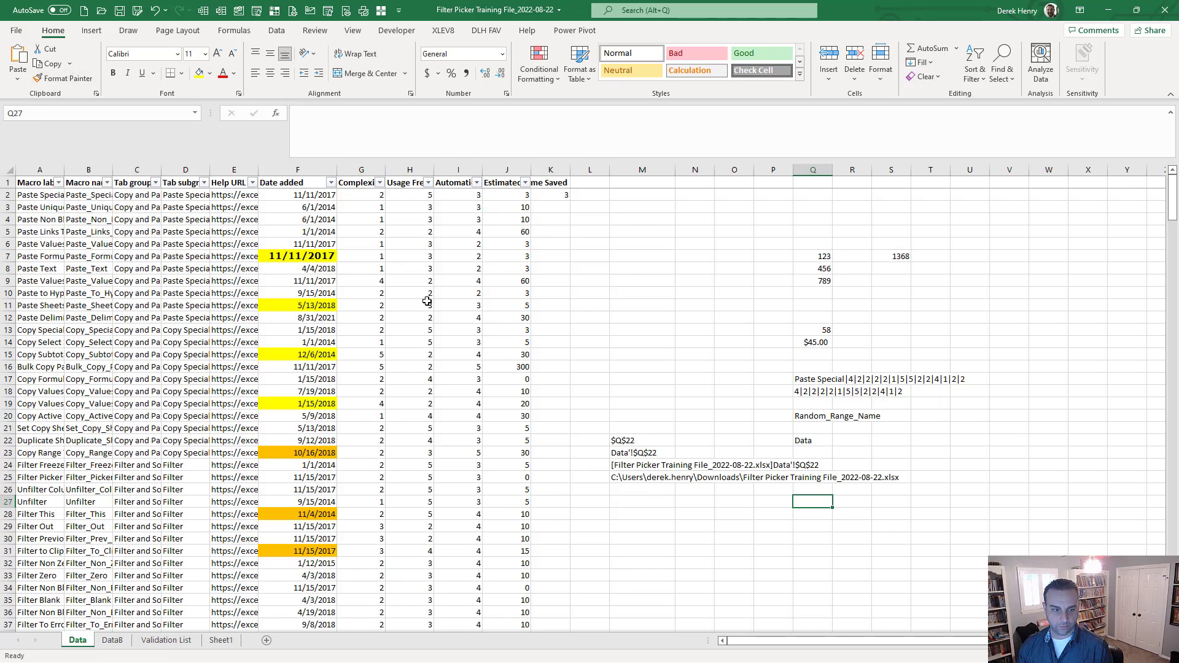
Store cell F7 as the format range with the copy picker's option A.
click(281, 257)
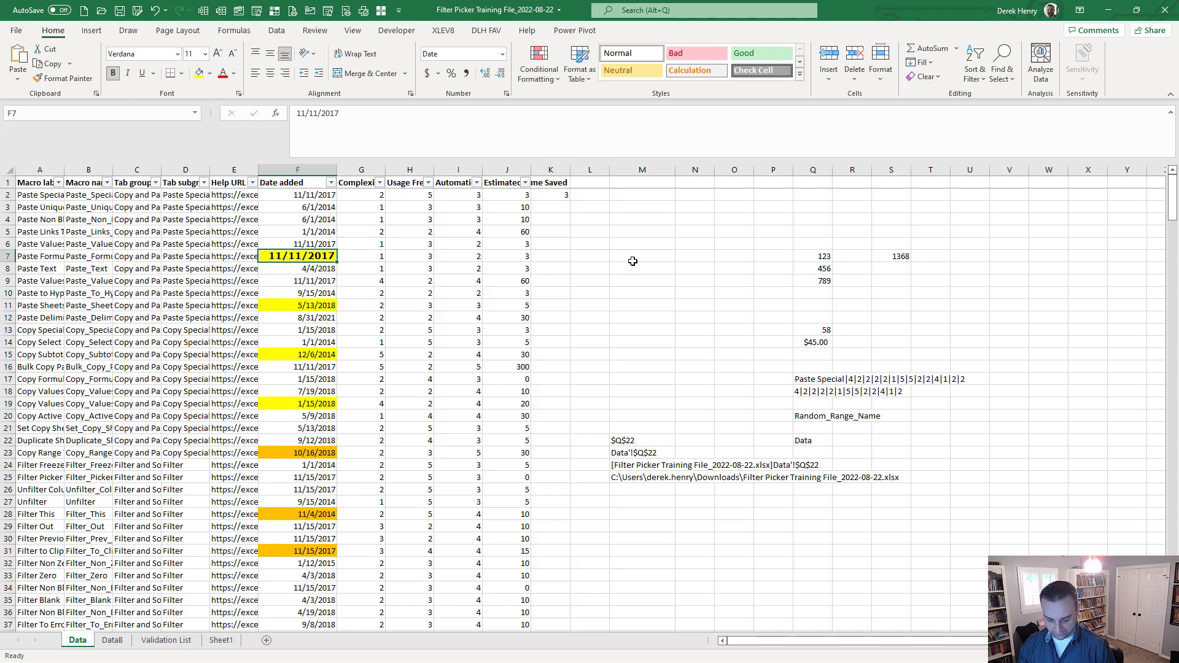
key(ctrl+shift+c)
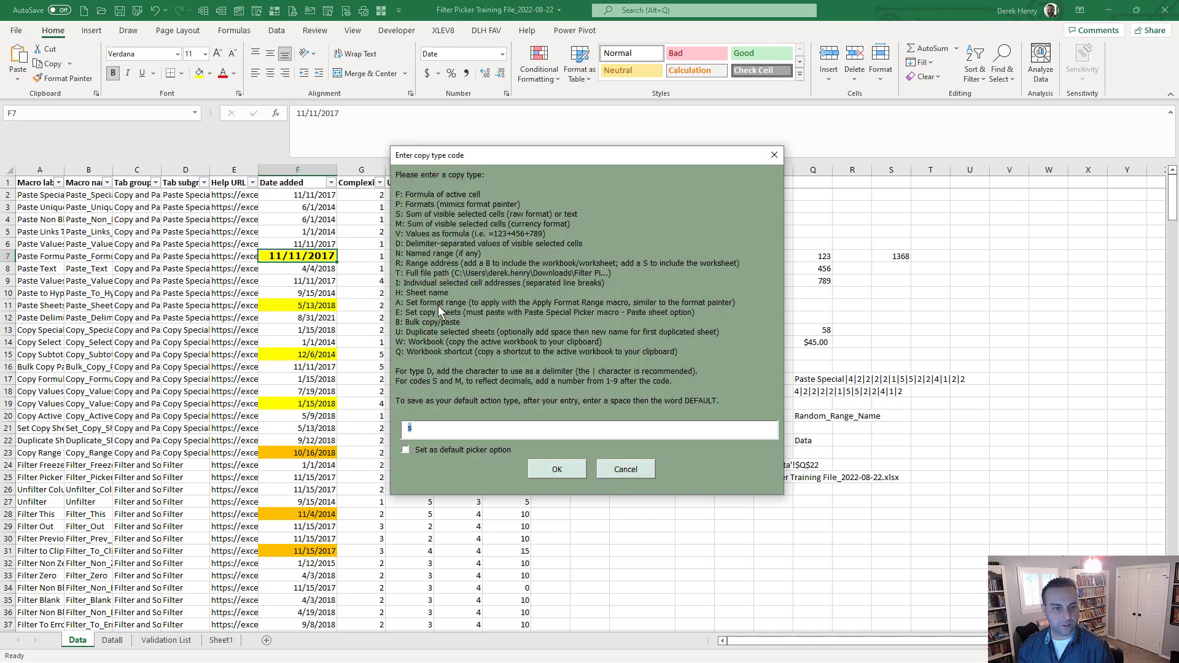
text(a)
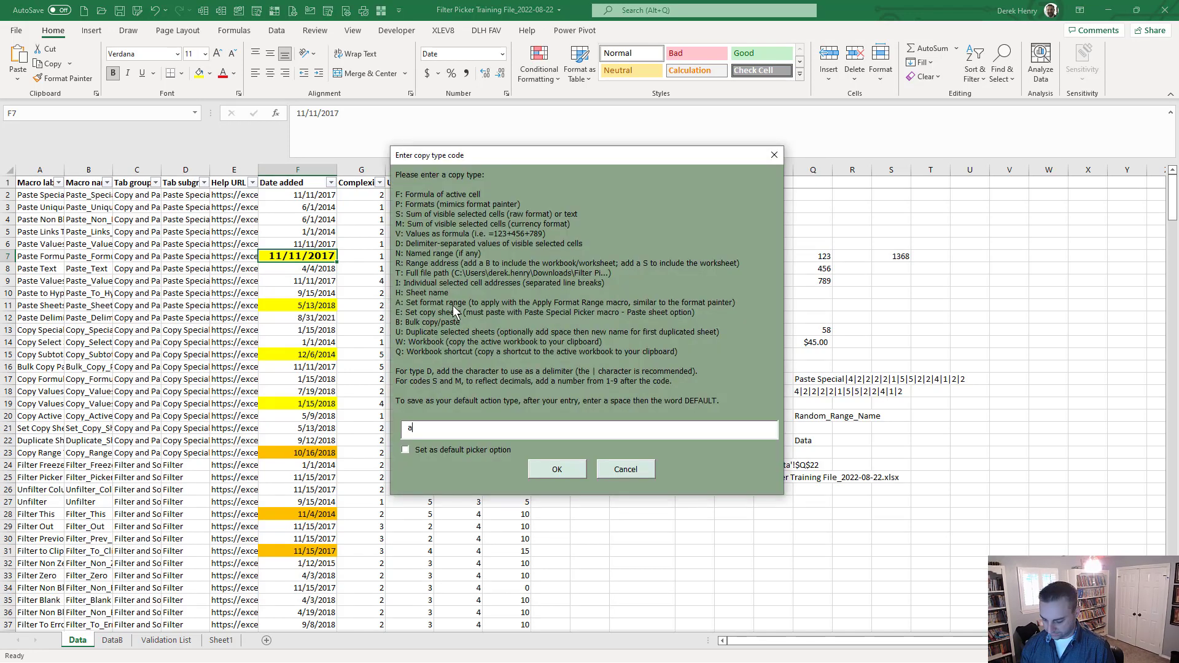
key(Return)
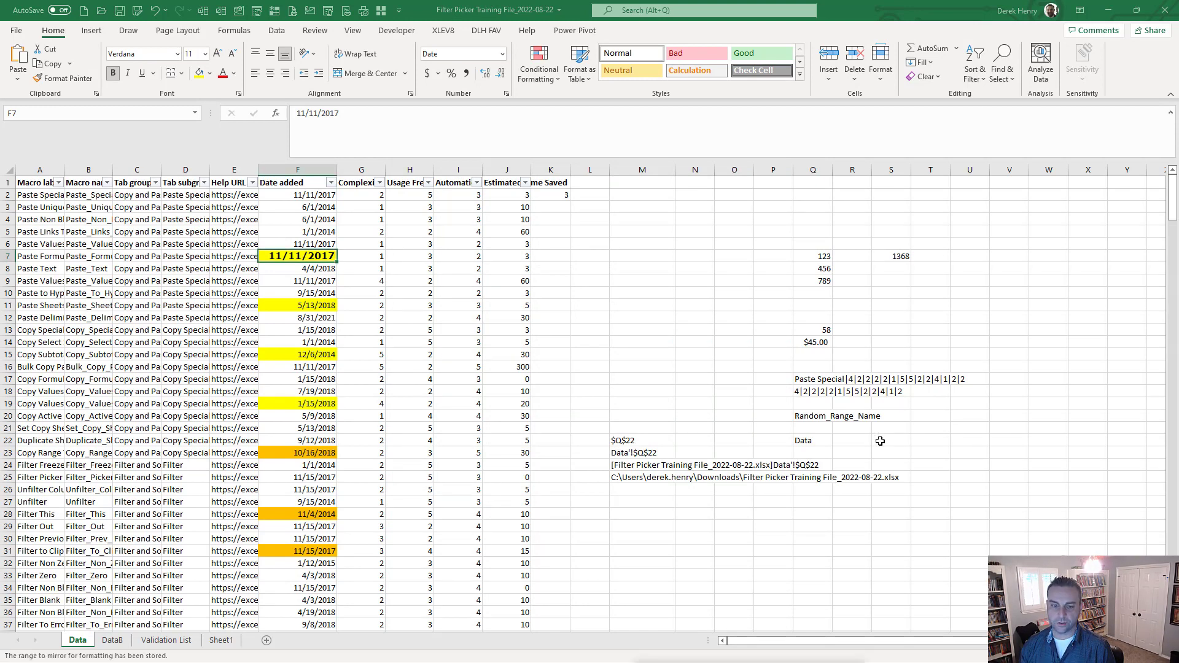
Apply the stored format range to cell F33 with the paste picker.
click(762, 415)
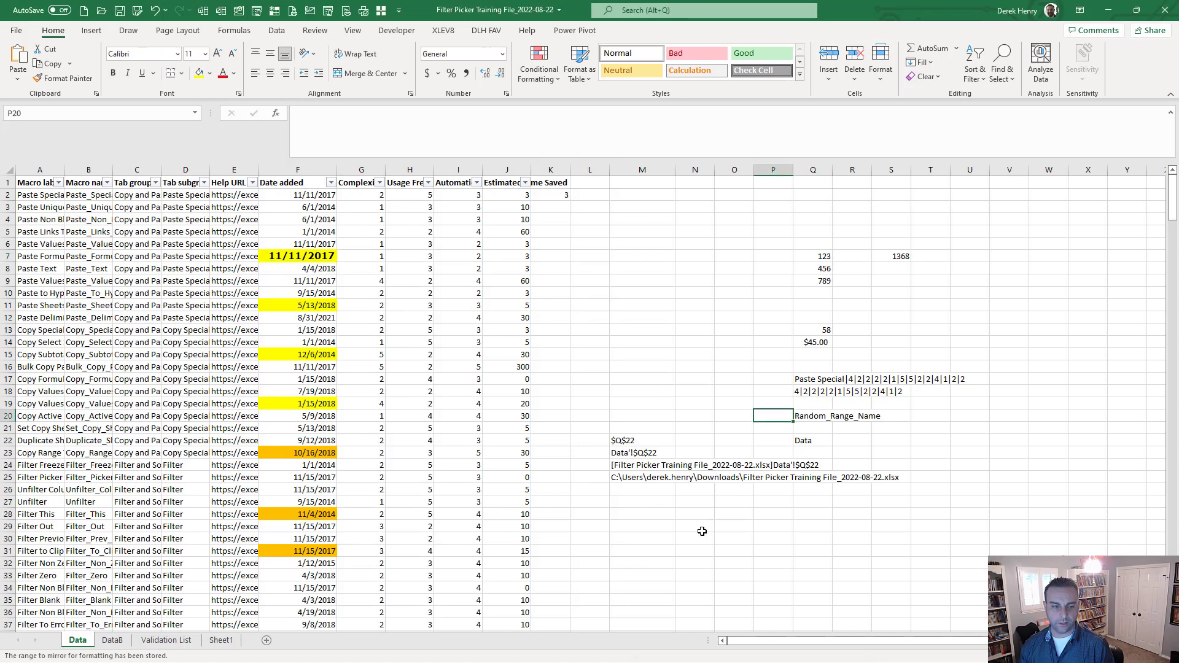
click(315, 576)
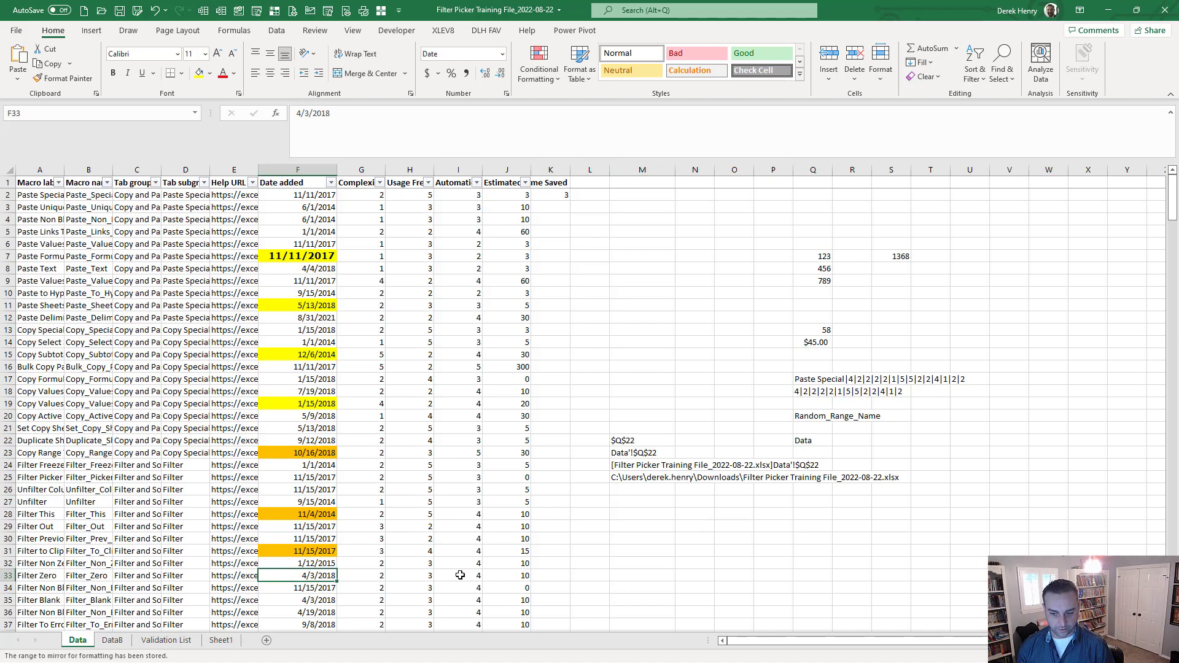
key(ctrl+shift+v)
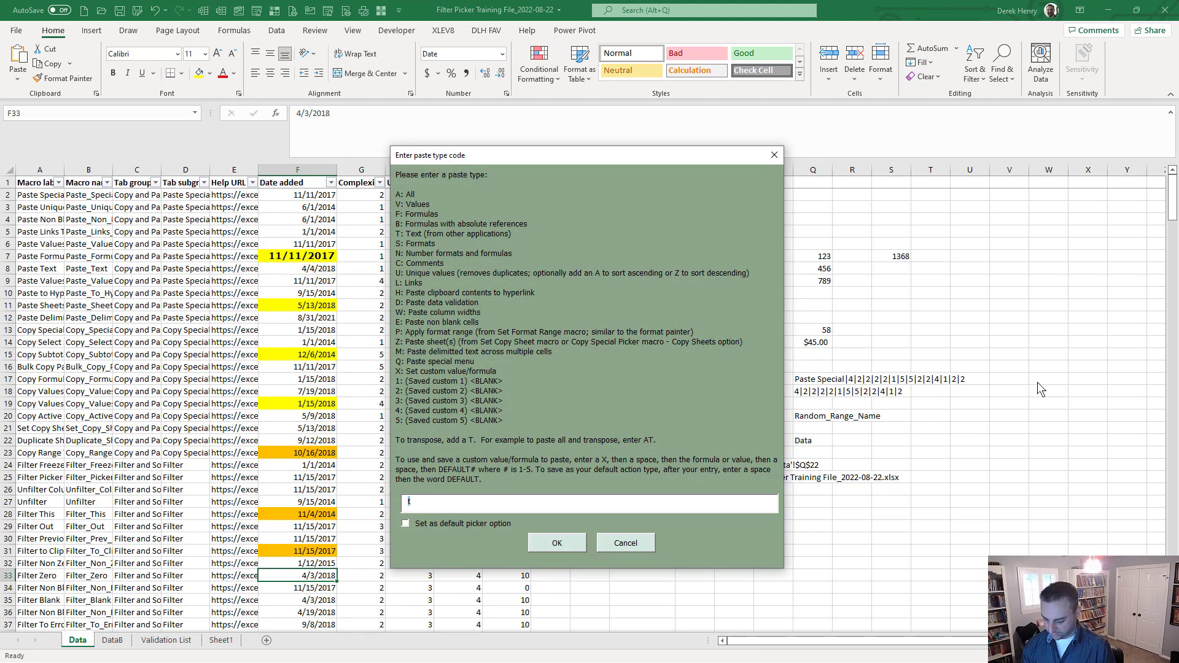
text(s)
key(Return)
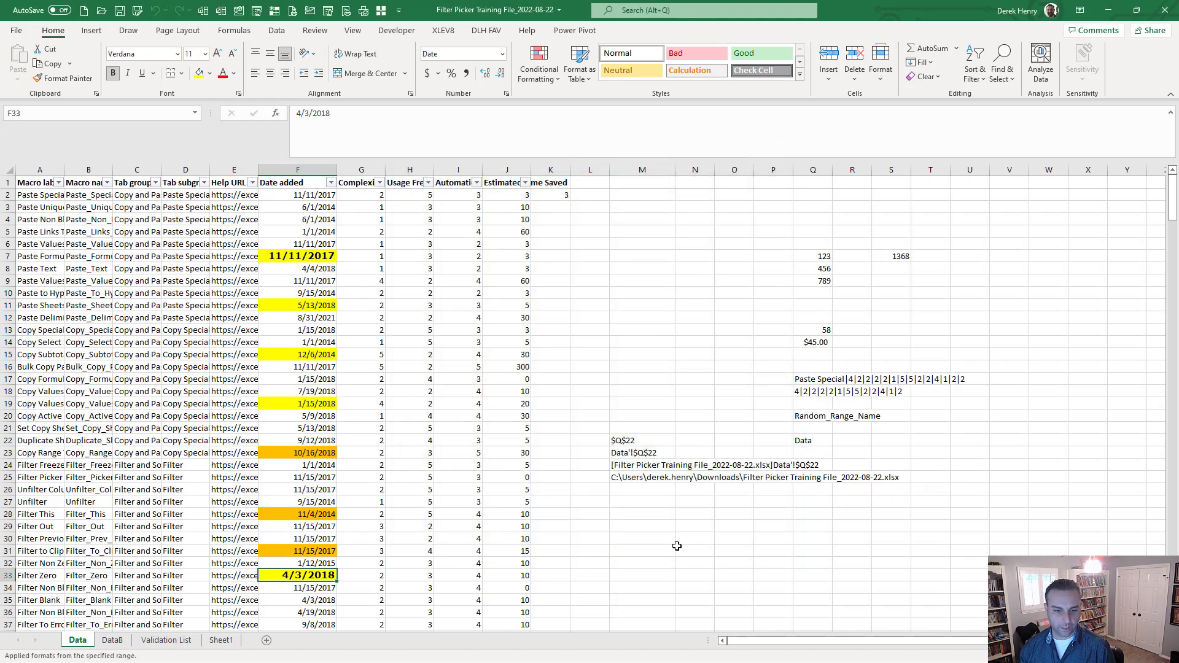
Apply the stored format range to the dates in F41:F44 with the paste picker.
click(273, 602)
scroll(312, 593, down, 4)
drag(309, 524, 320, 564)
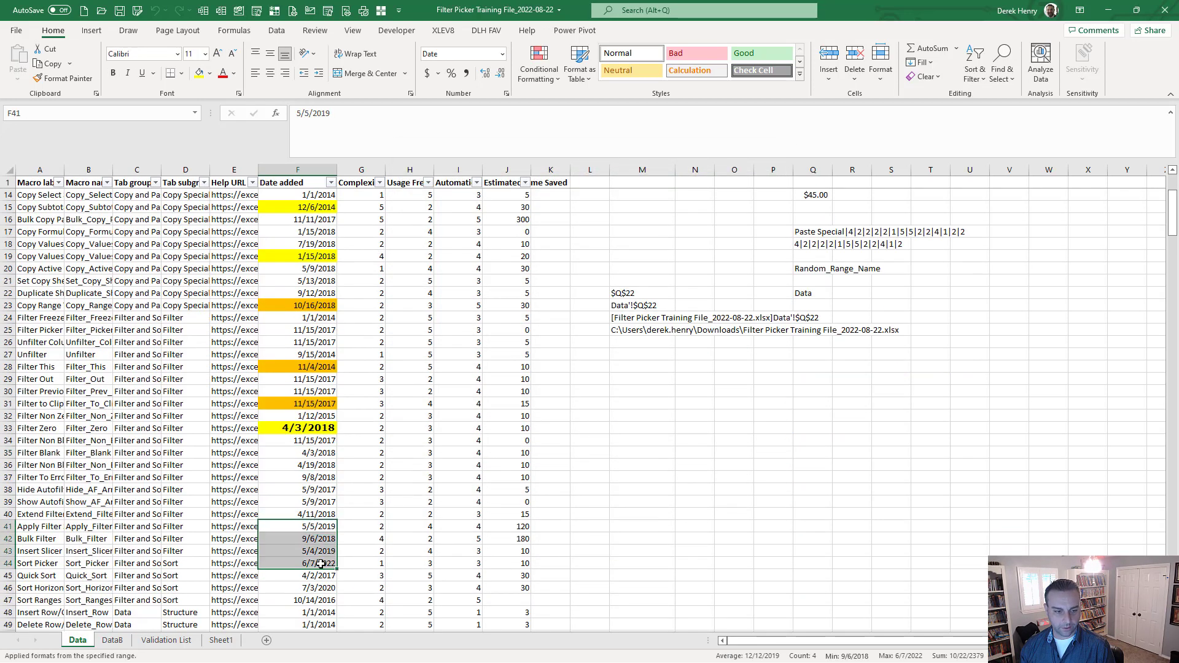
key(ctrl+shift+v)
key(Return)
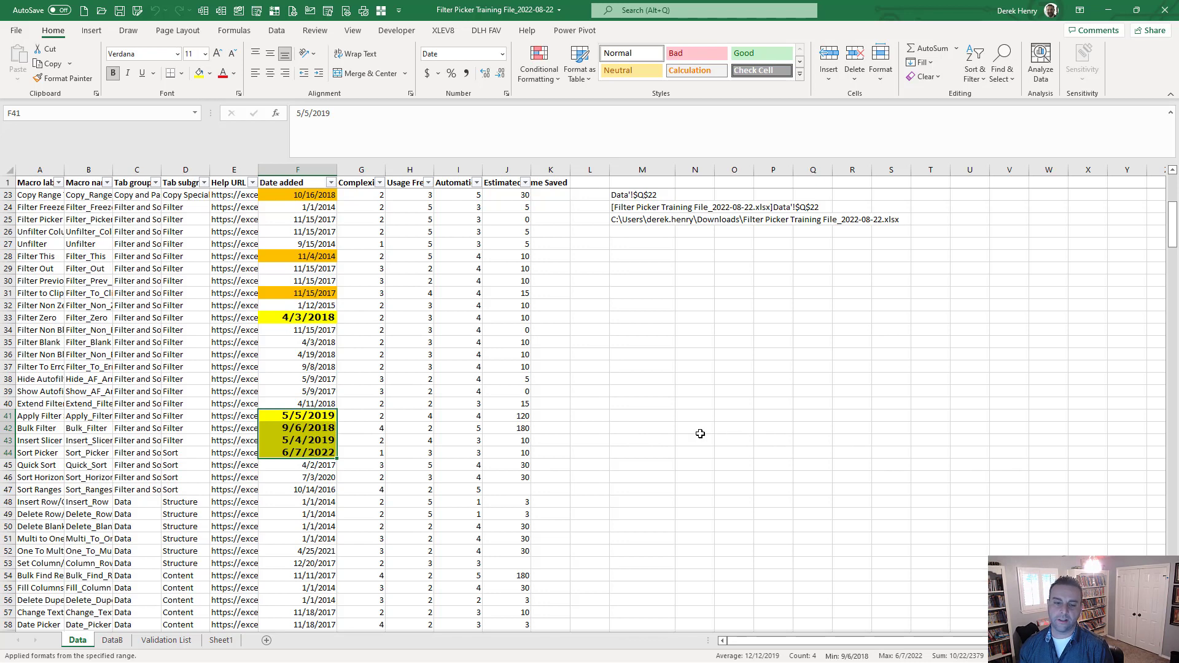
Set the Data sheet as the sheet to copy with the copy picker's option E.
click(629, 429)
scroll(630, 430, up, 4)
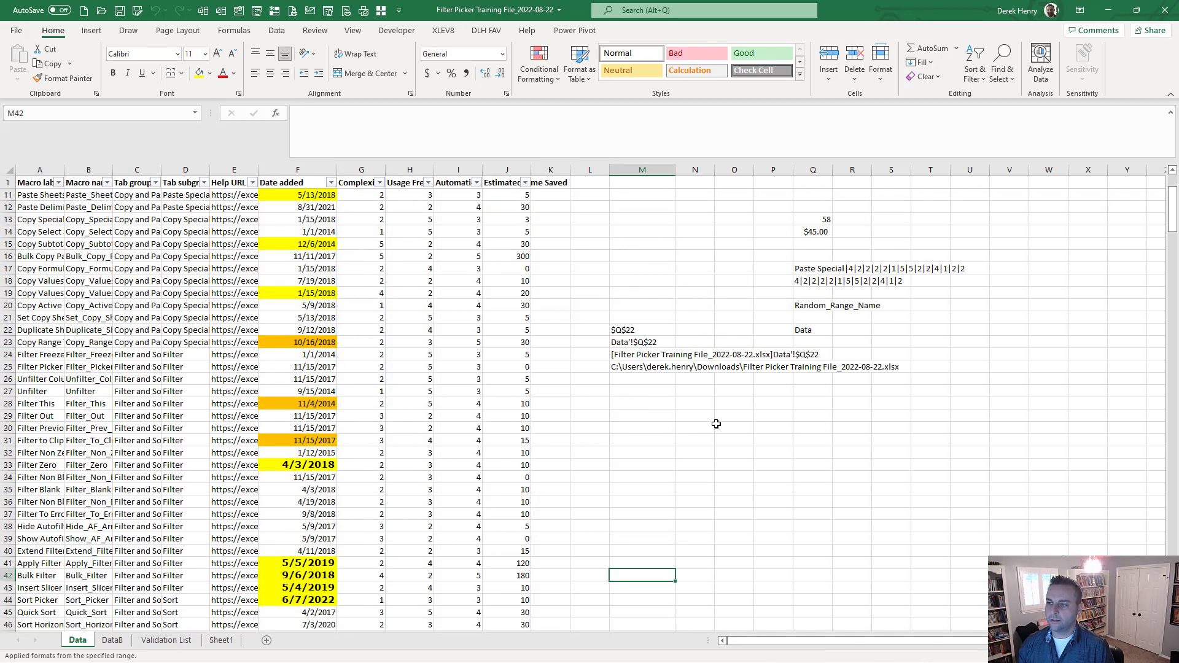
click(654, 442)
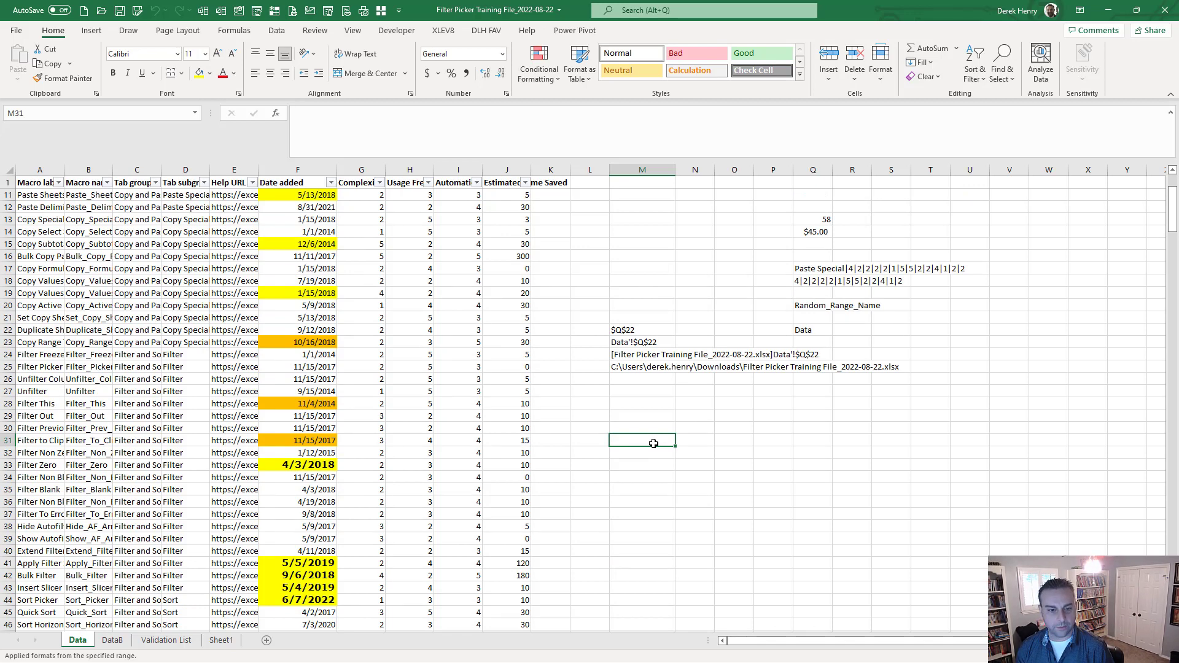
key(ctrl+shift+c)
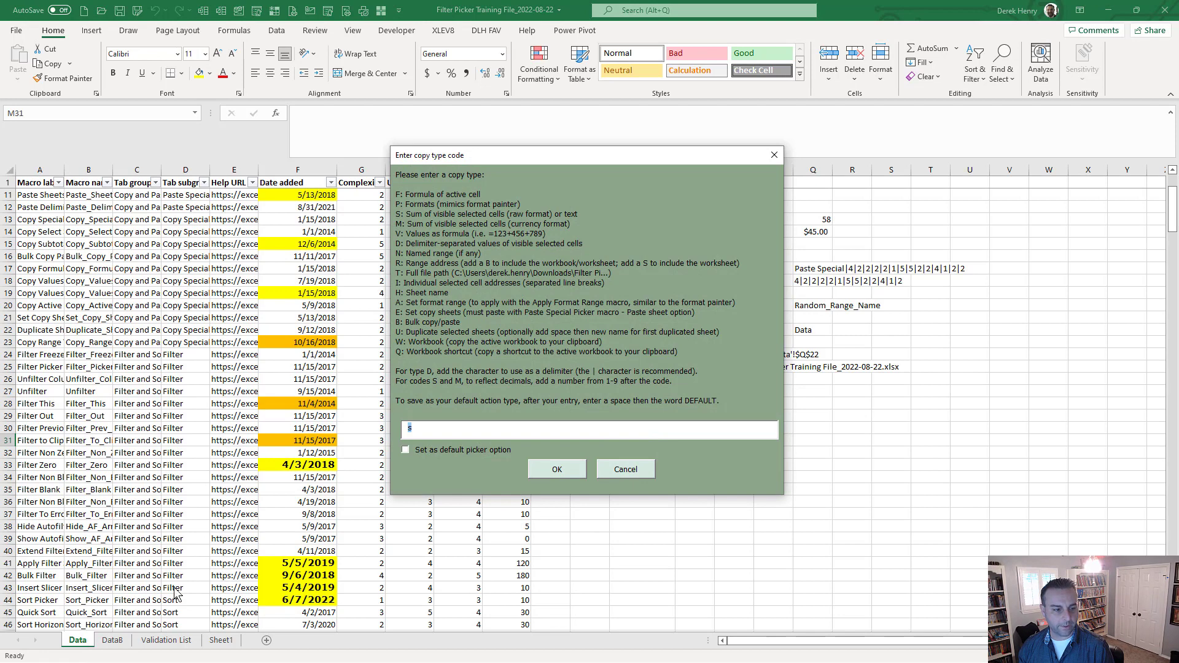
text(e)
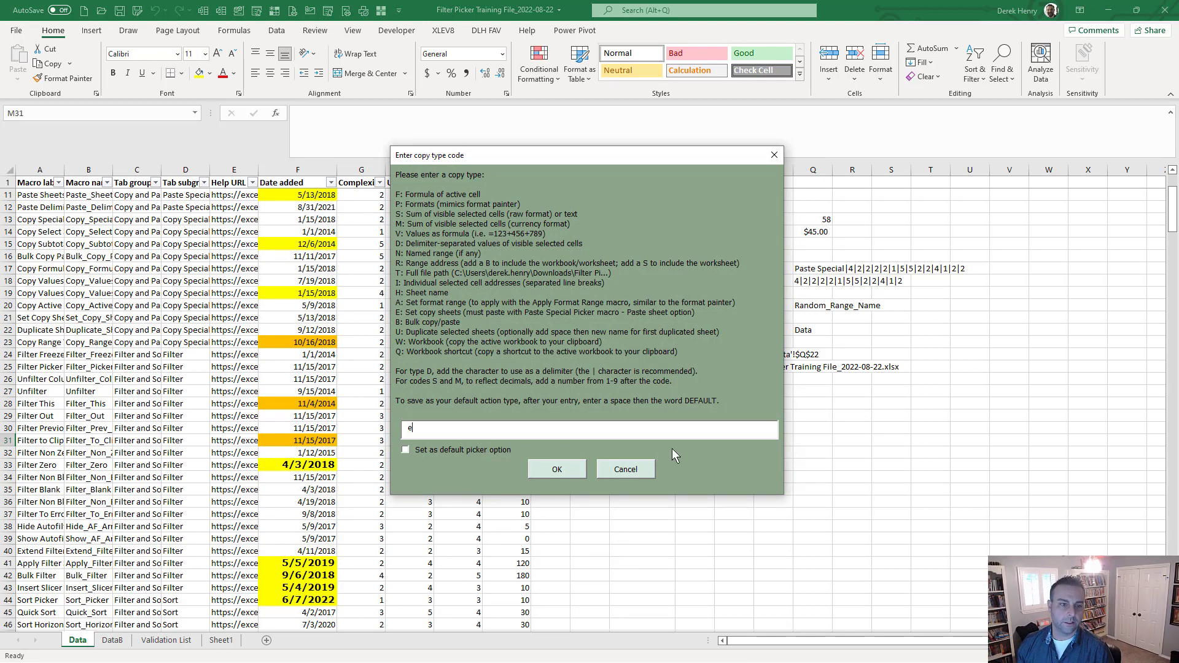
key(Return)
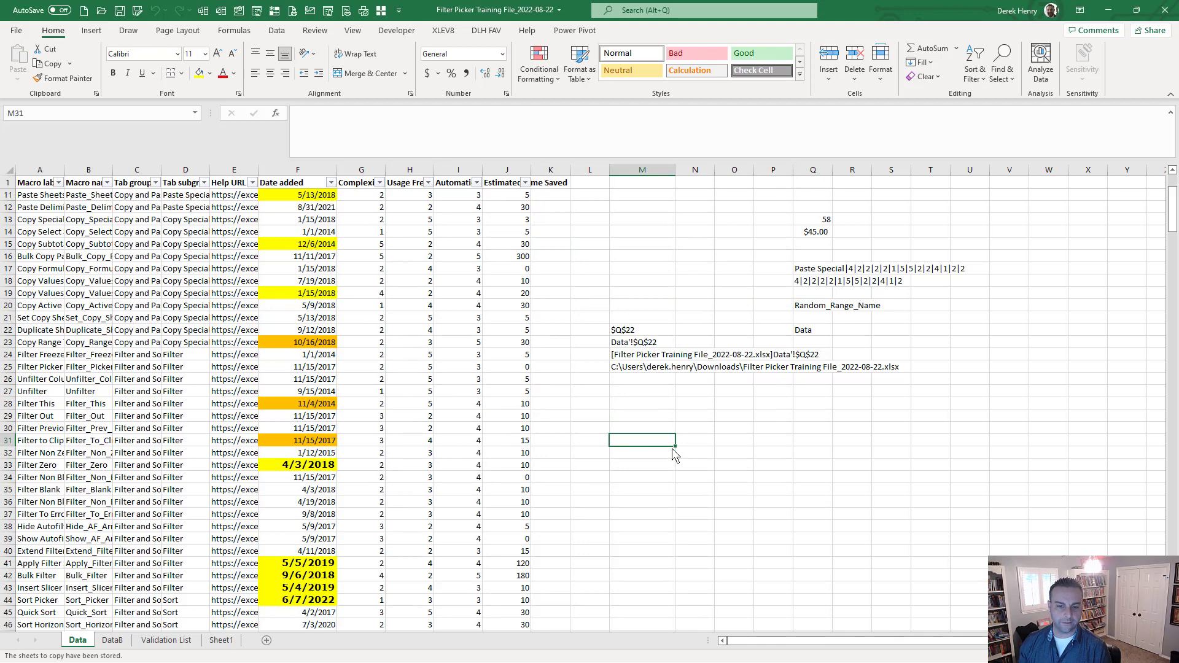
From Sheet1, paste the stored Data sheet into this workbook with the paste picker's option Z, accepting the duplicate sheet name.
click(232, 640)
click(459, 406)
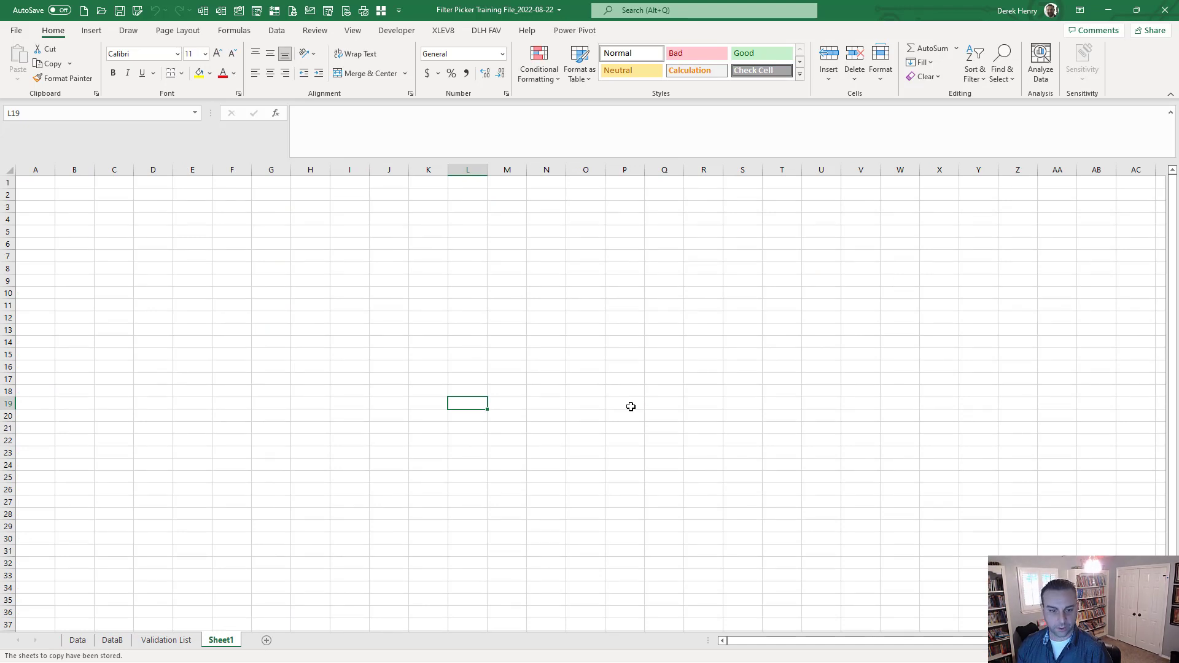
key(ctrl+shift+v)
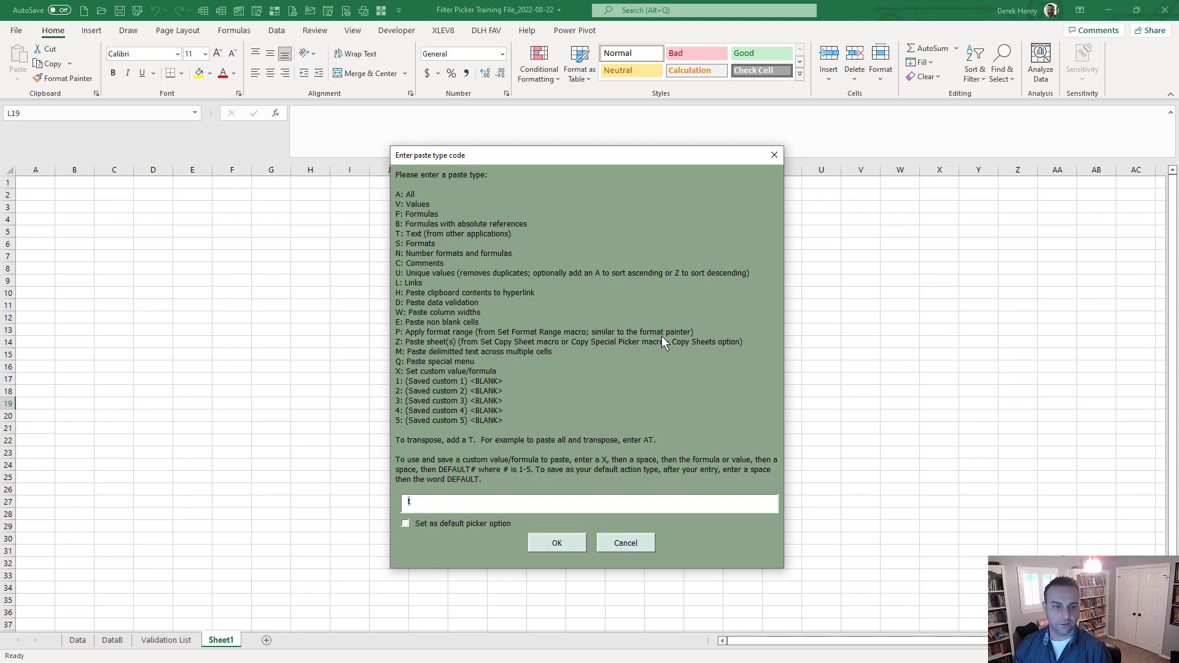
text(z)
key(Return)
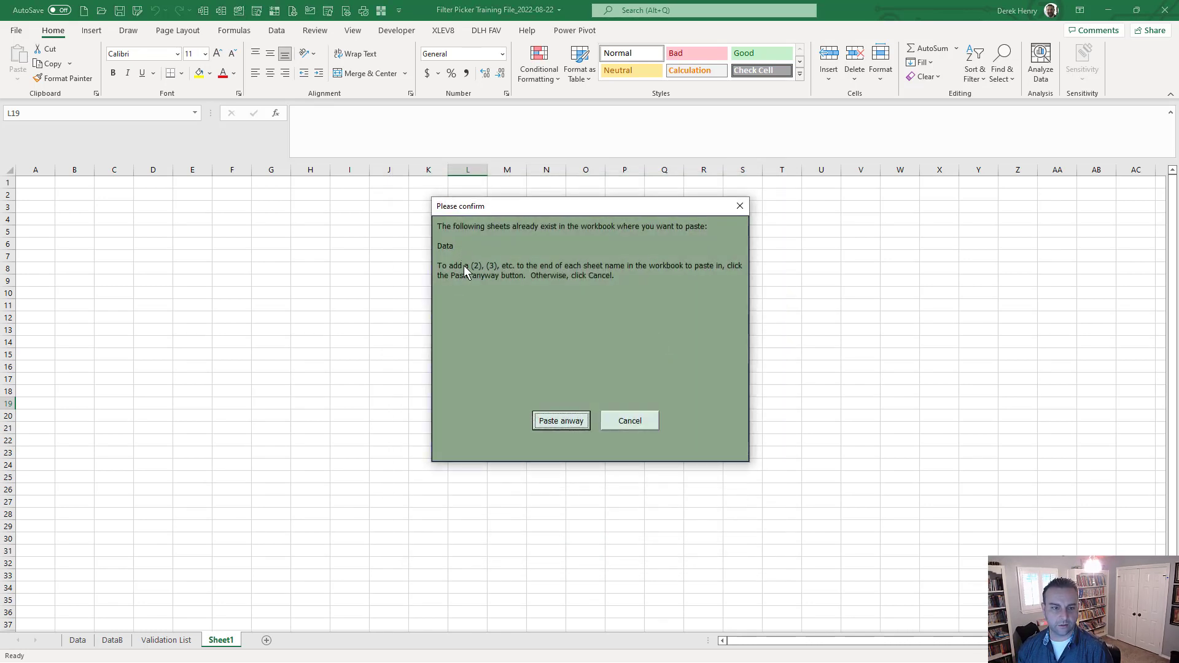
click(561, 422)
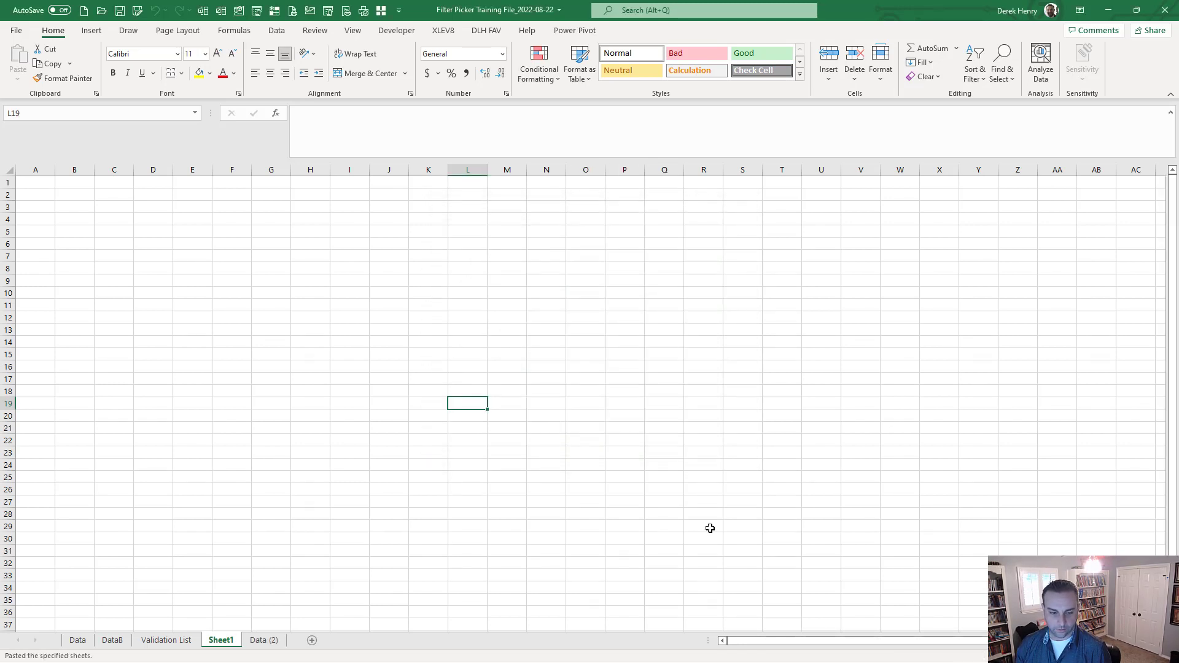
Create a new blank workbook, paste the stored Data sheet into it with the paste picker's option Z, and minimize it.
click(84, 12)
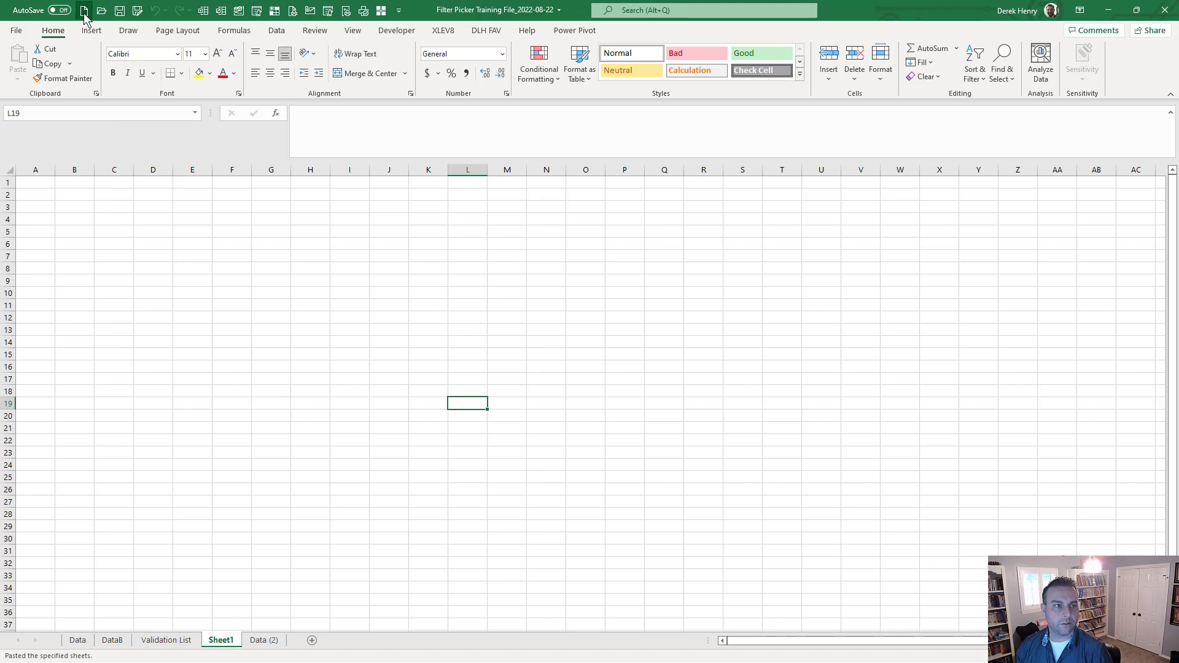
click(465, 381)
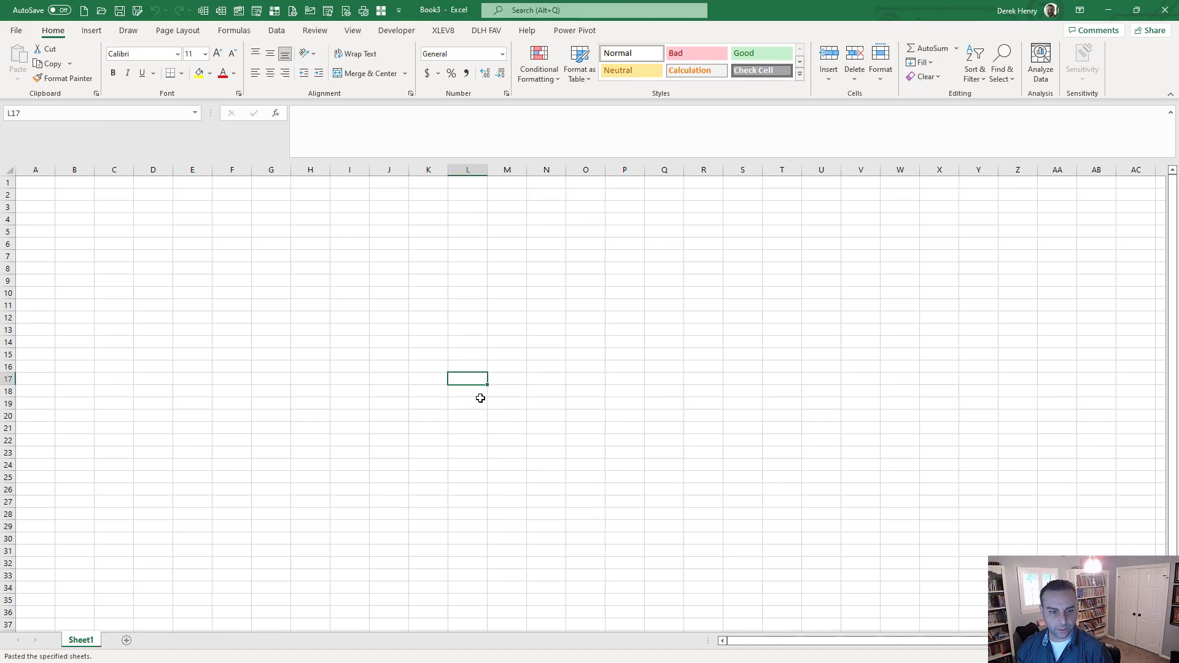
key(ctrl+shift+v)
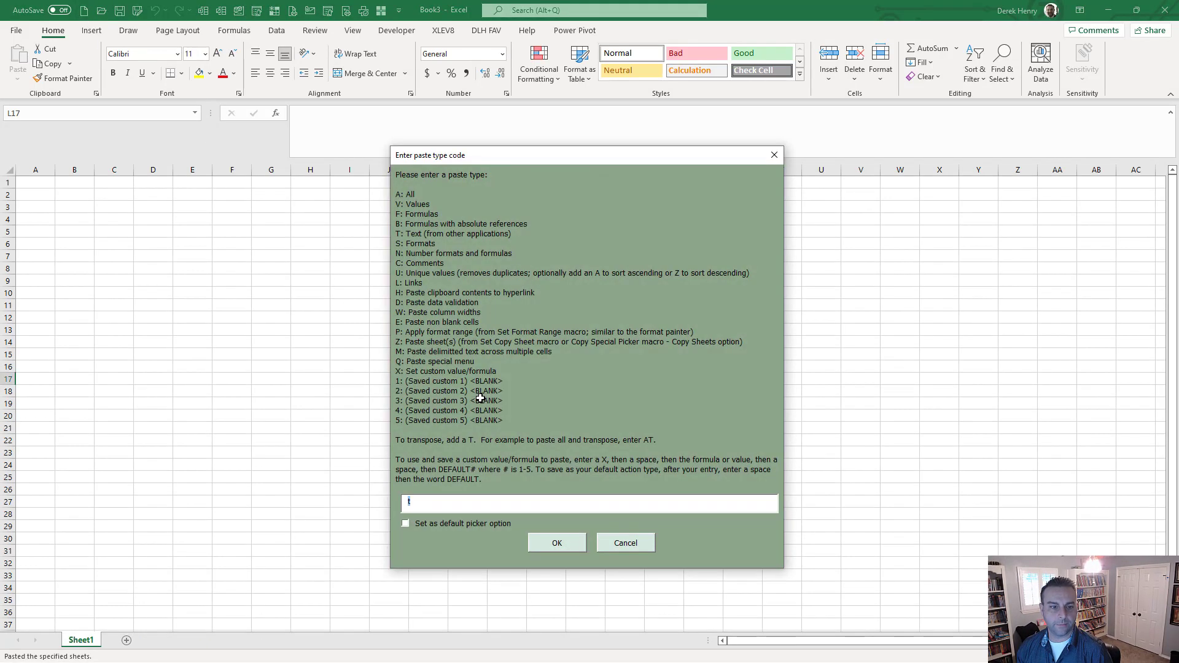
text(z)
key(Return)
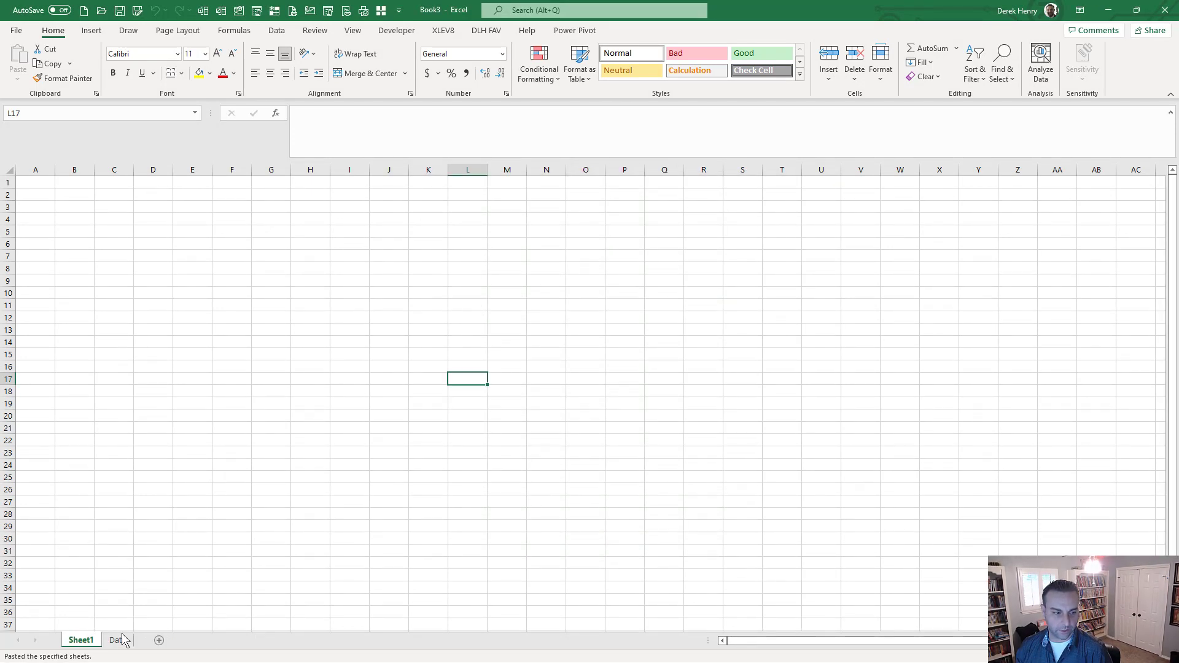
click(112, 641)
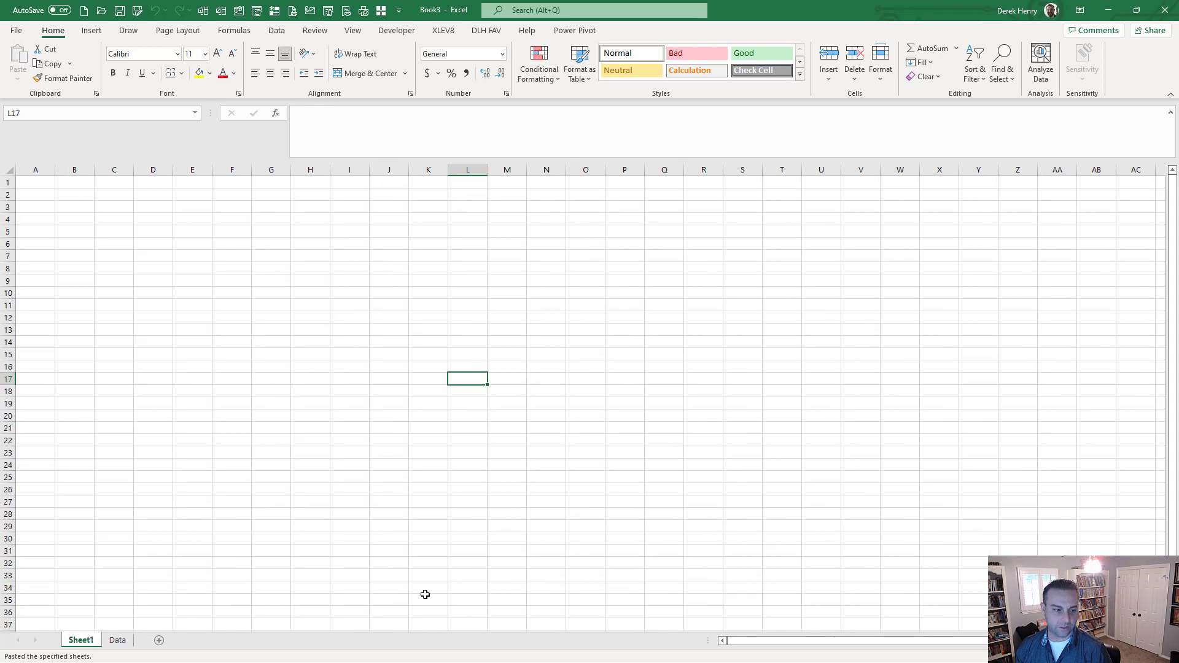
click(1111, 11)
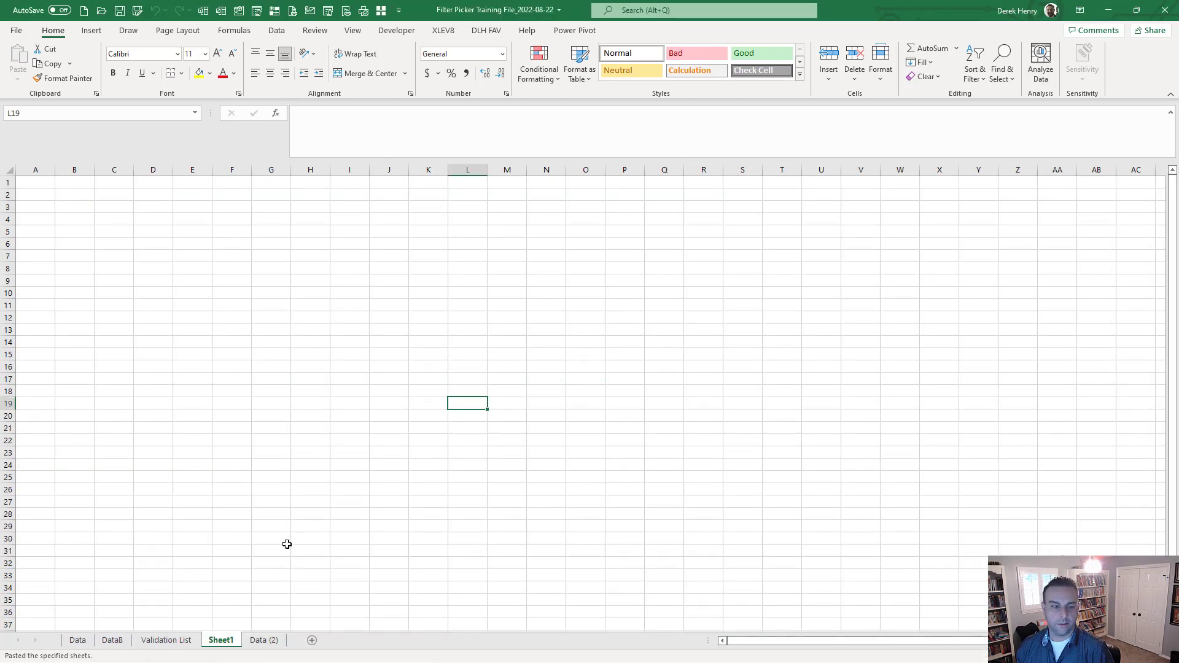
Duplicate the Data sheet under the name DataXYZ with the copy picker's option U.
click(481, 340)
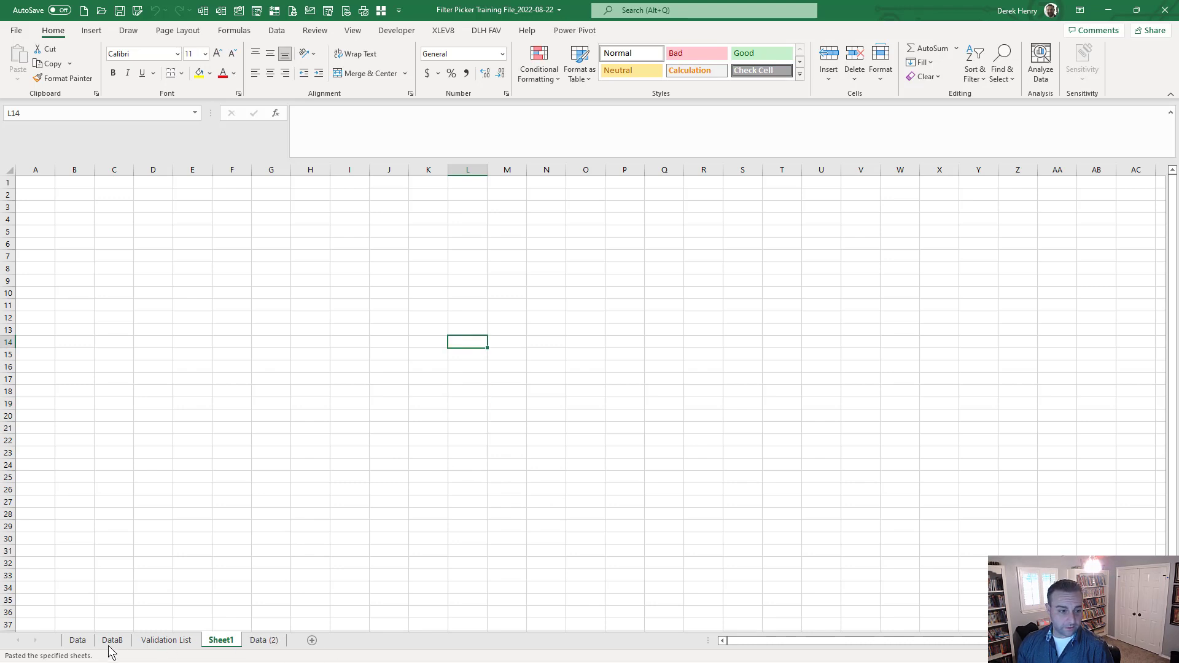
click(77, 641)
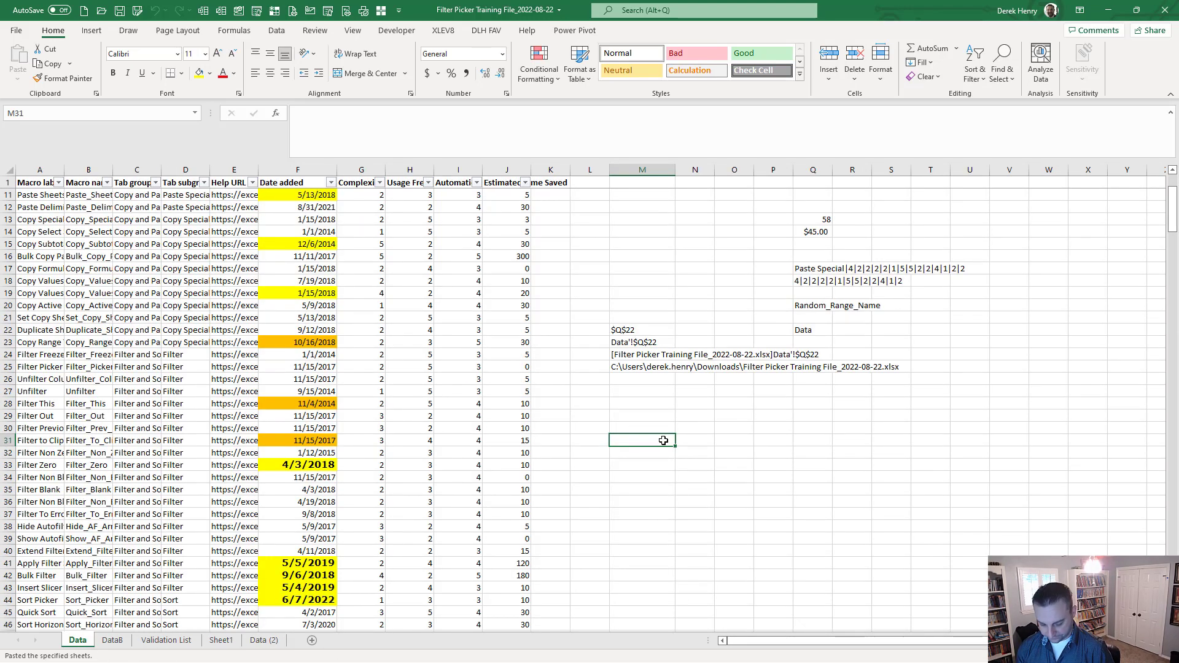
key(ctrl+shift+c)
text(u)
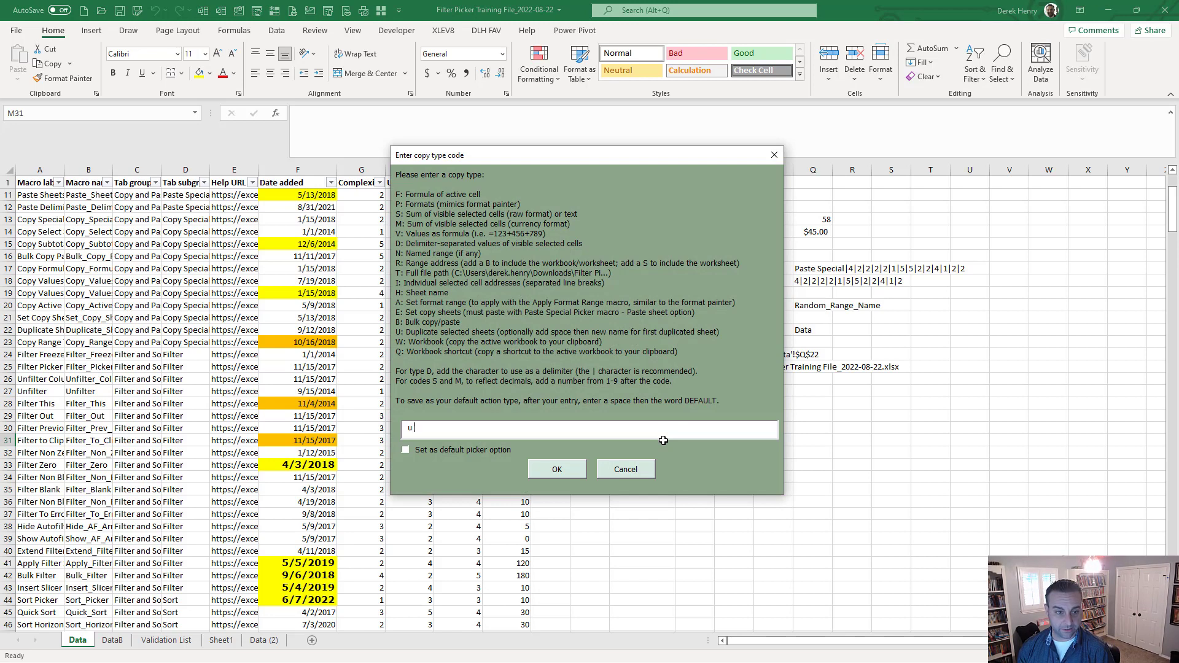
text( Data)
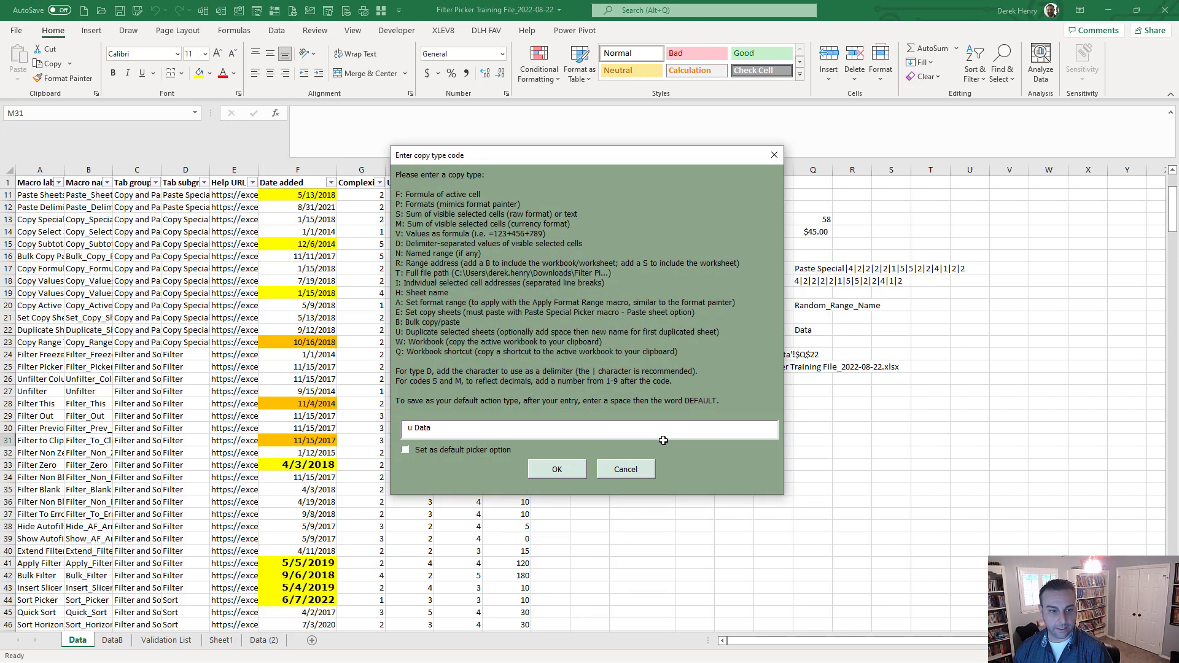
text(XYZ)
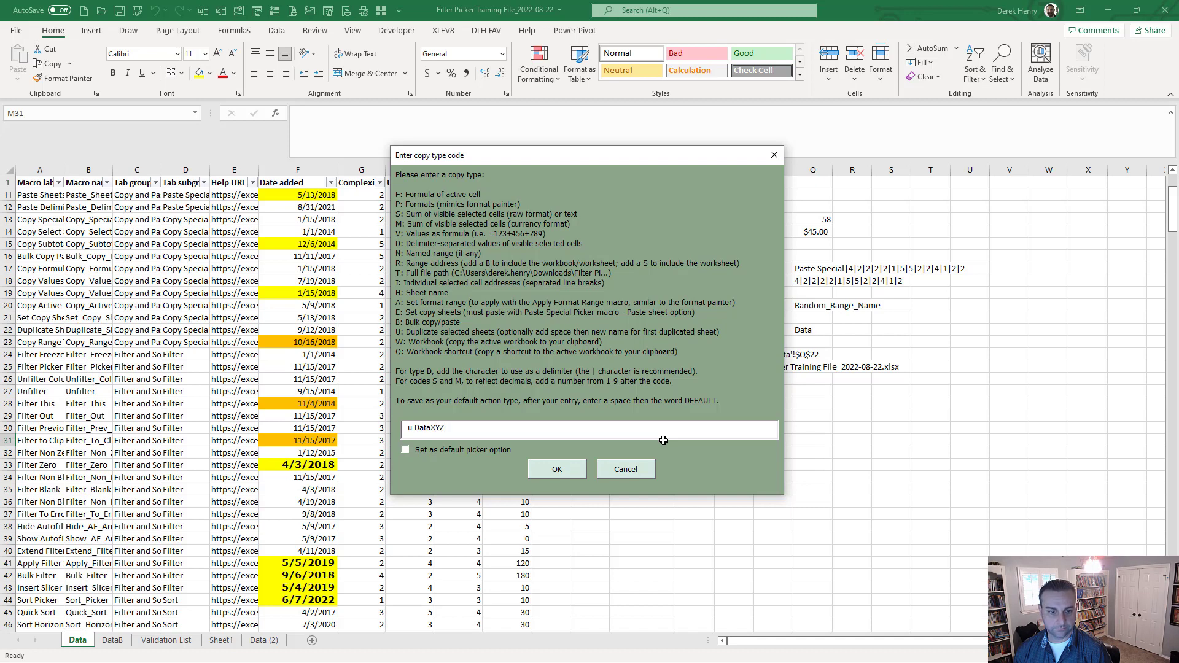
key(Return)
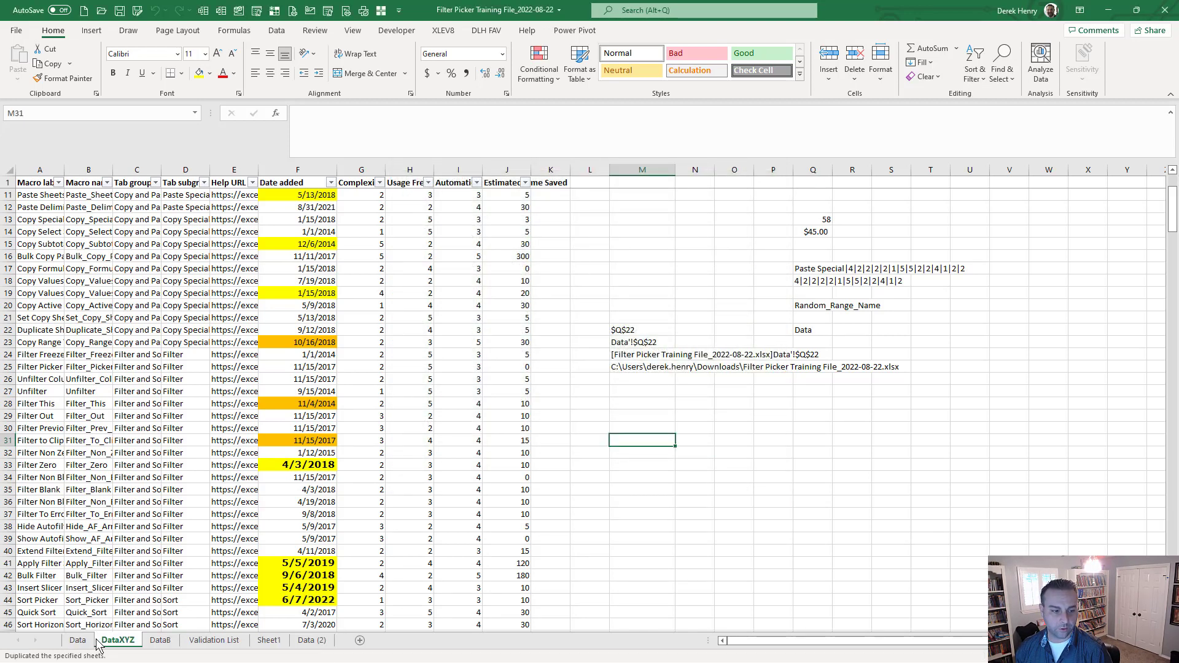
Save the workbook from the Data sheet and copy the whole workbook to the clipboard with the copy picker's option W.
click(77, 640)
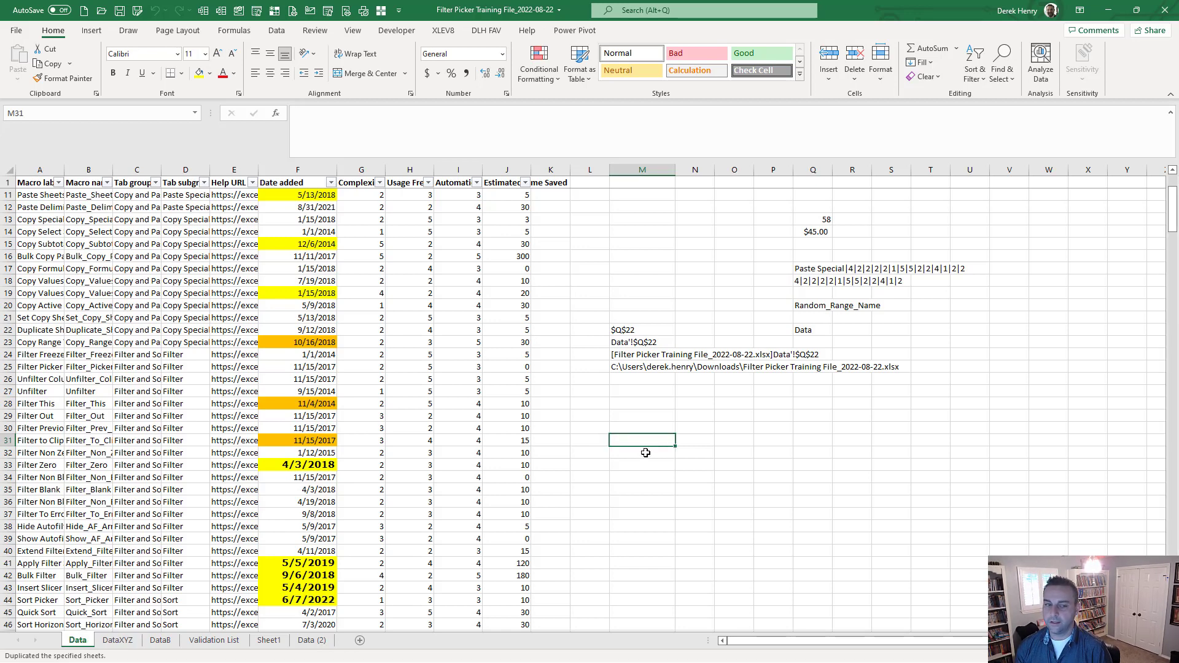
key(ctrl+s)
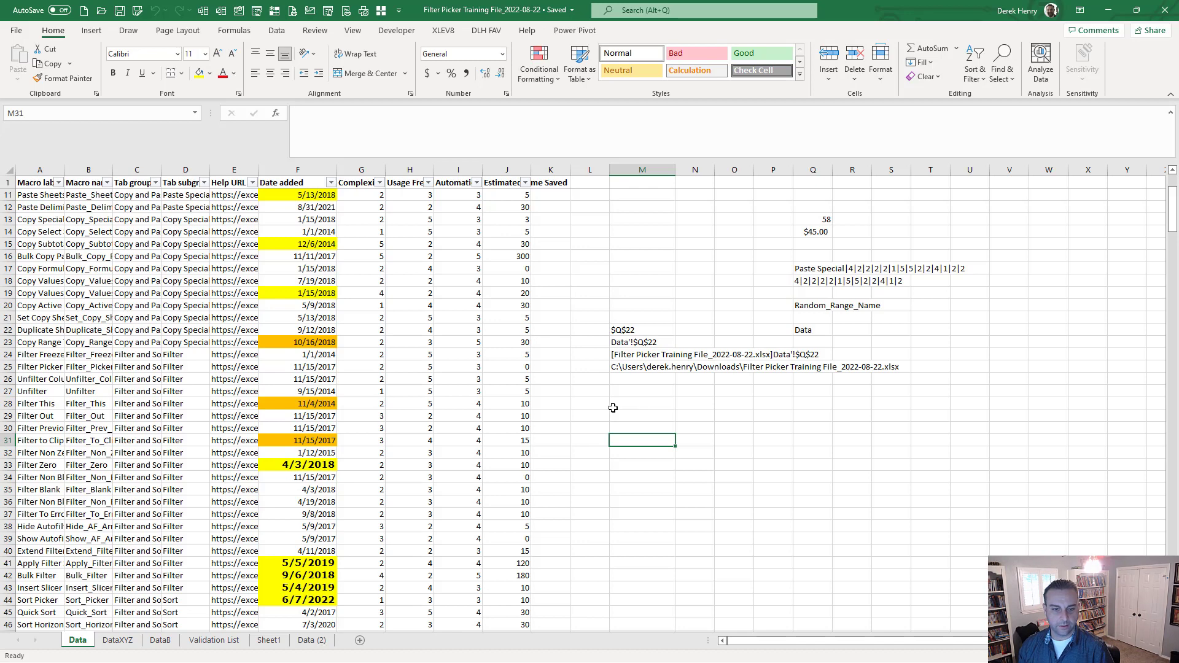
click(615, 408)
key(ctrl+shift+c)
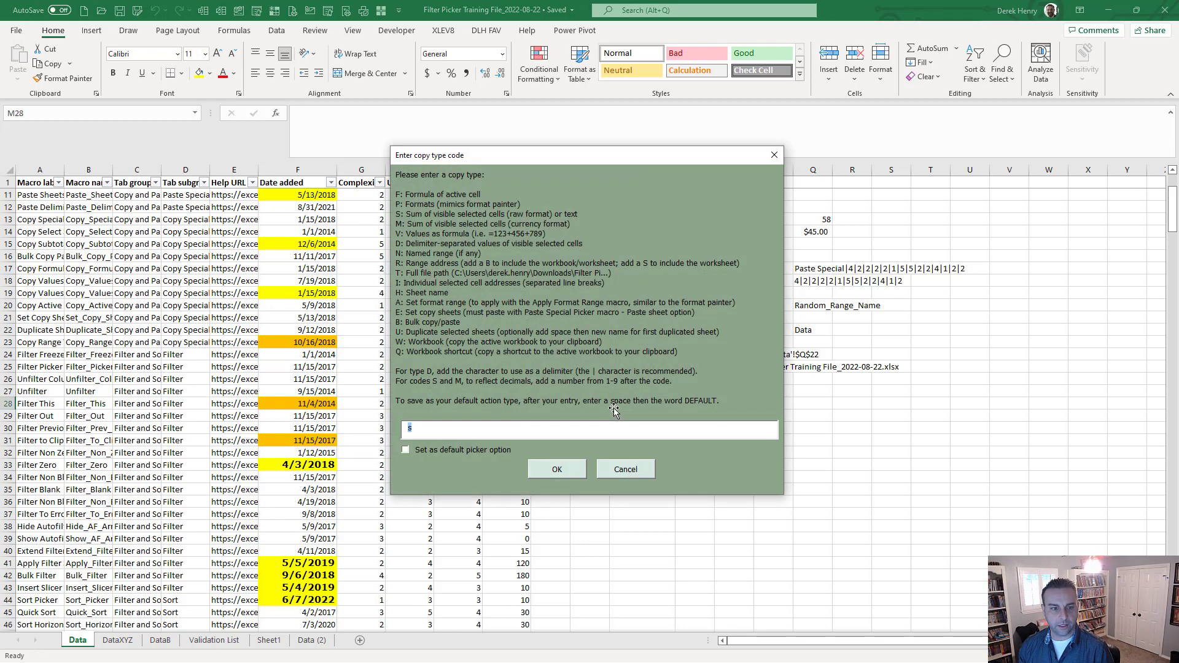
text(w)
key(Return)
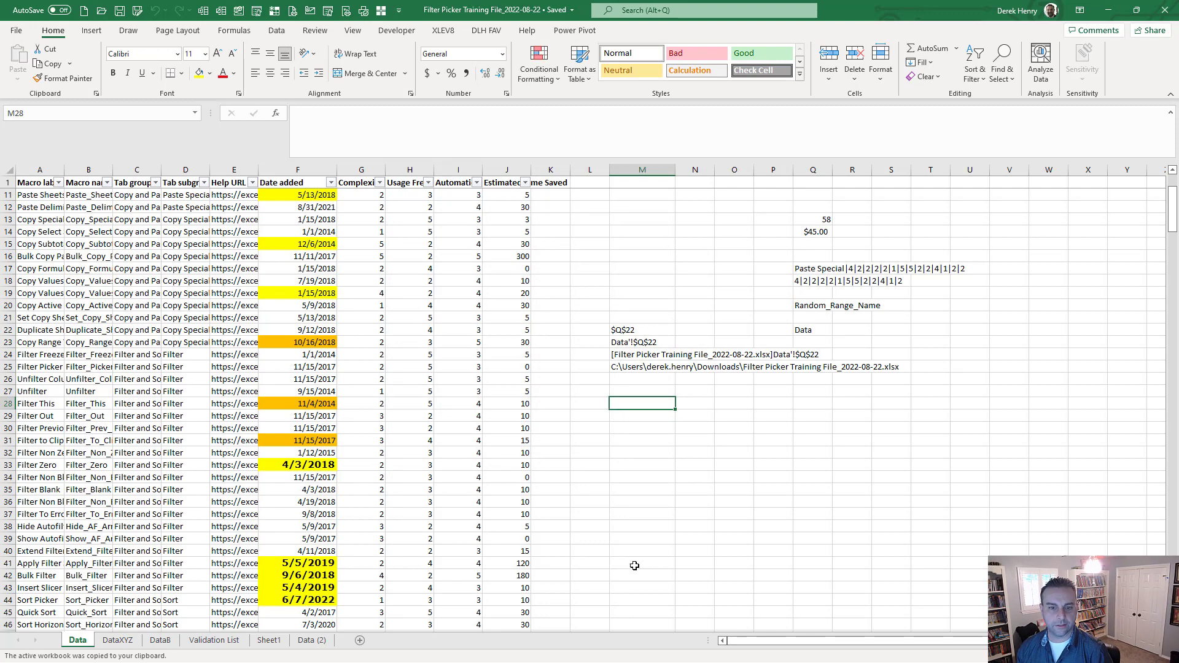
Switch to the Outlook draft "Cool Excel Stuff", undo the stray 1 in its body, and paste the copied workbook as an attachment.
key(super+e)
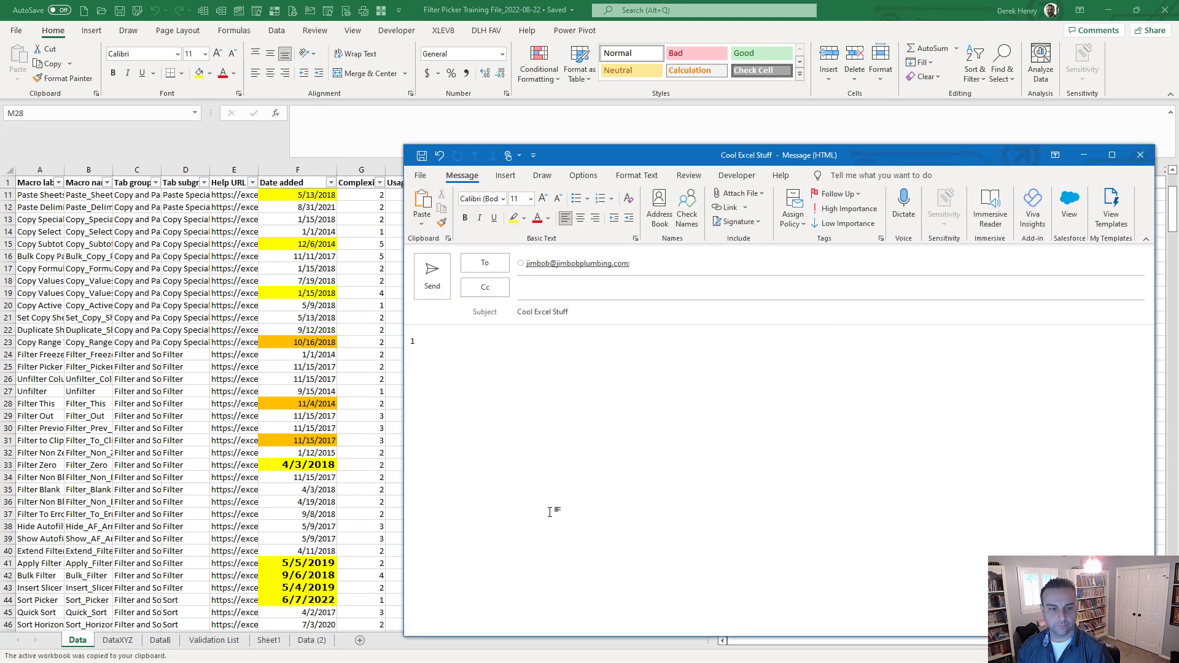
key(ctrl+z)
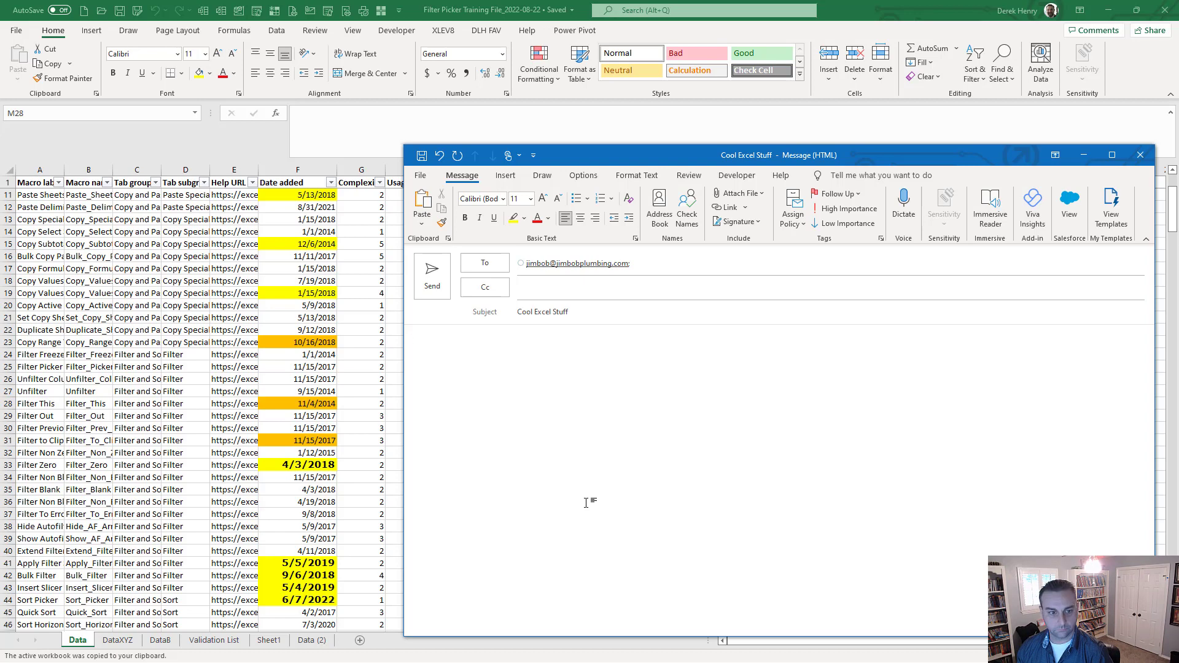
key(ctrl+v)
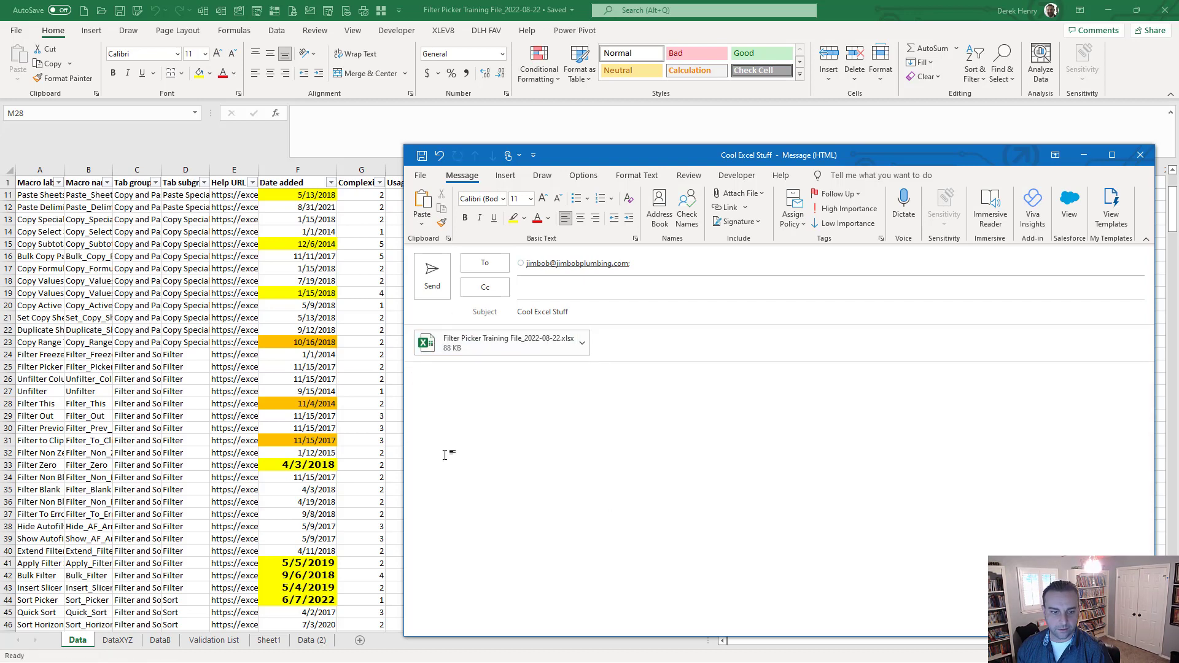
Switch back to Excel and copy a shortcut to the active workbook to the clipboard with the copy picker's option Q.
click(363, 441)
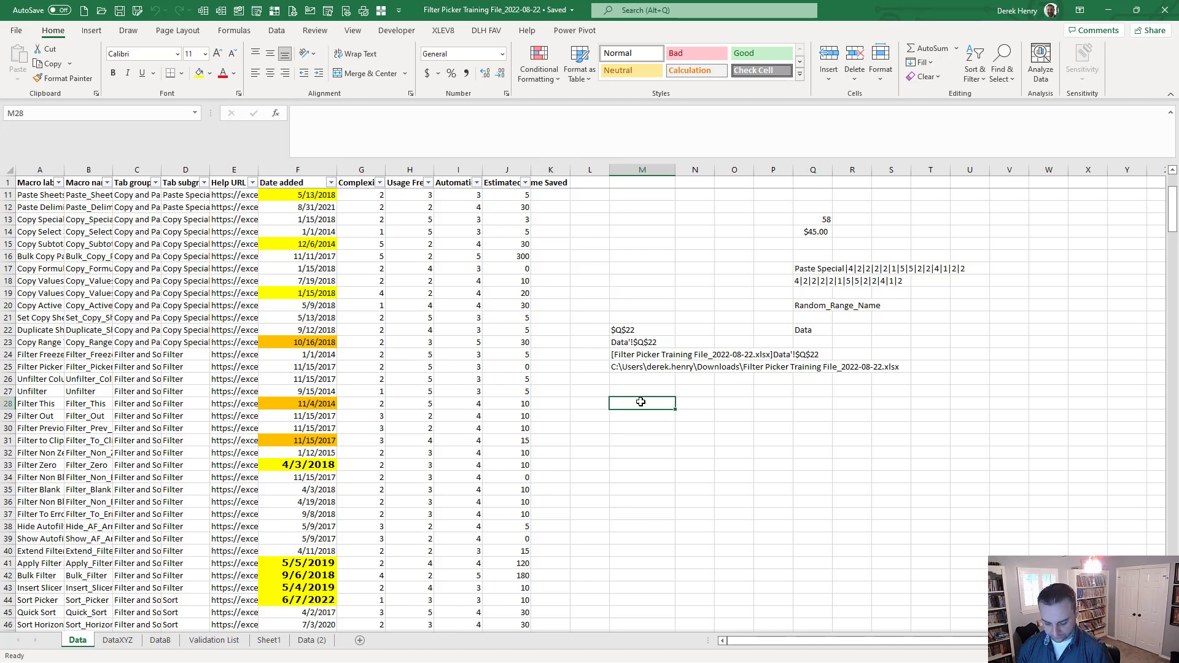
key(ctrl+shift+c)
text(w)
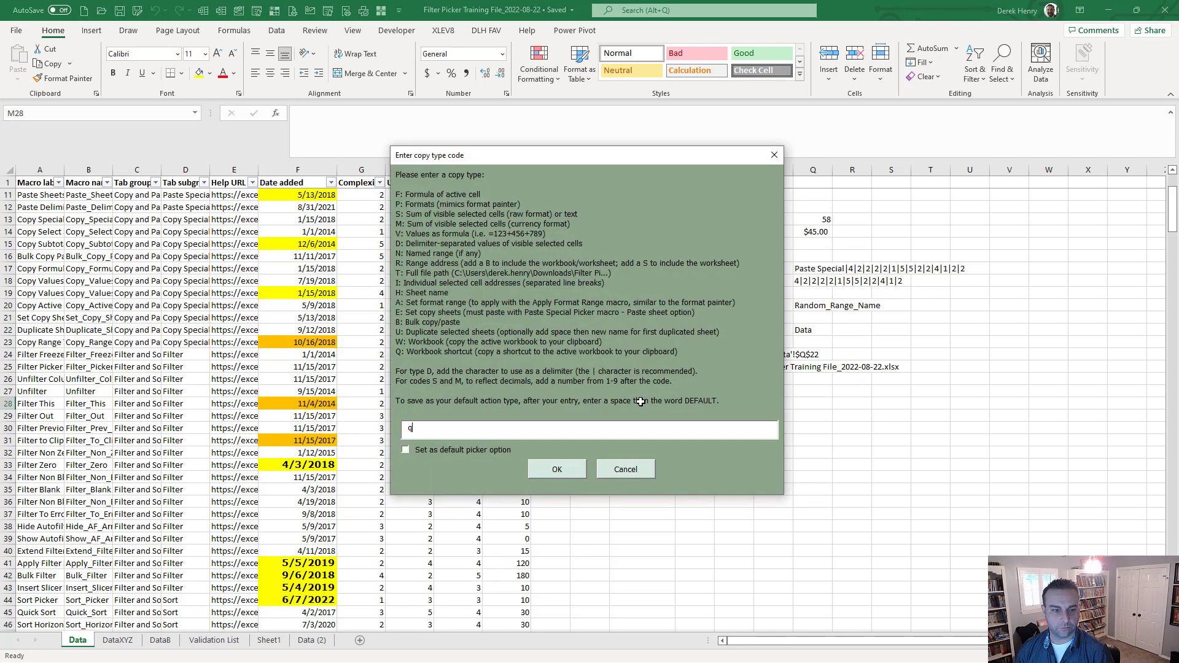
key(Return)
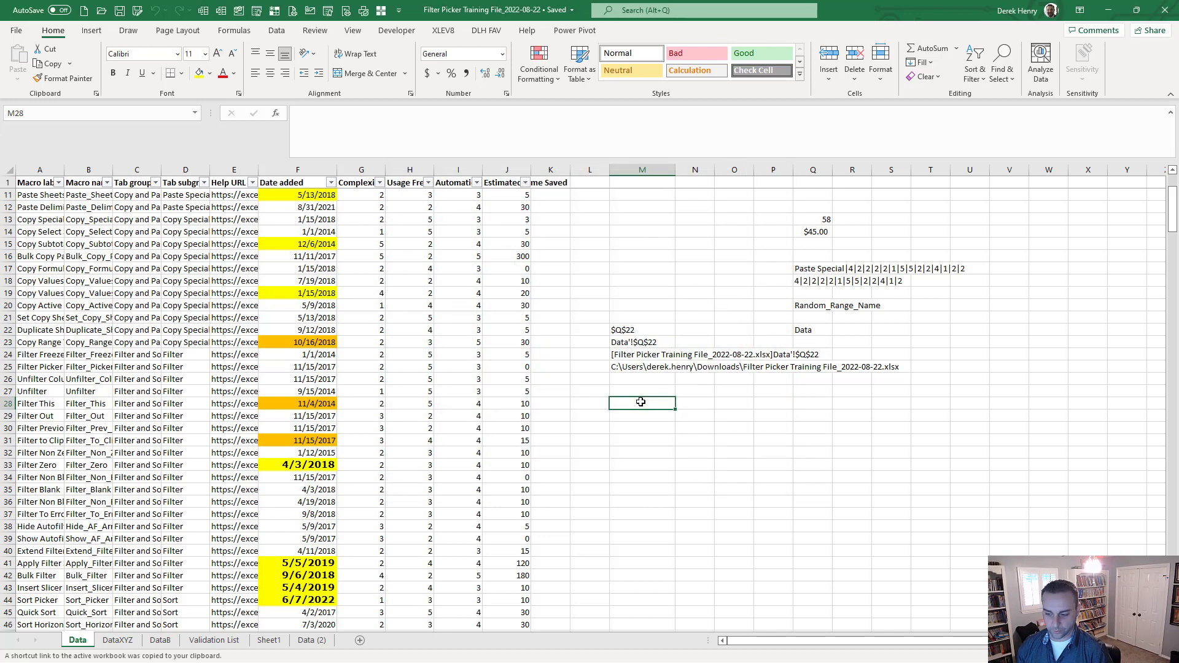
key(alt+Tab)
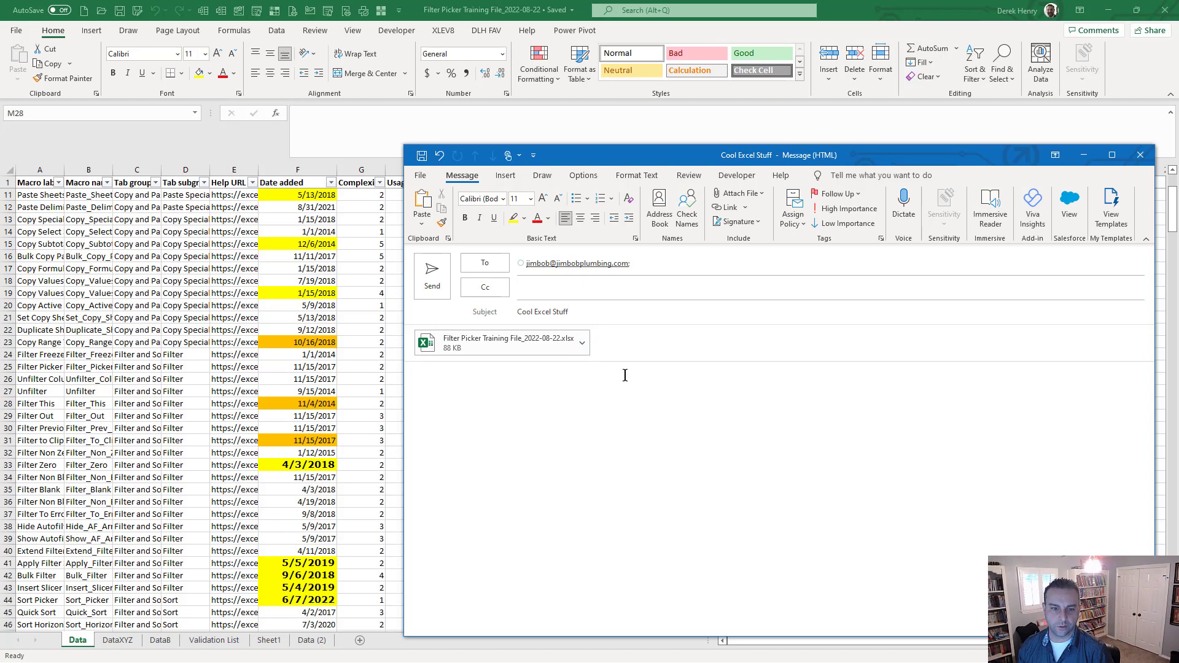
click(384, 388)
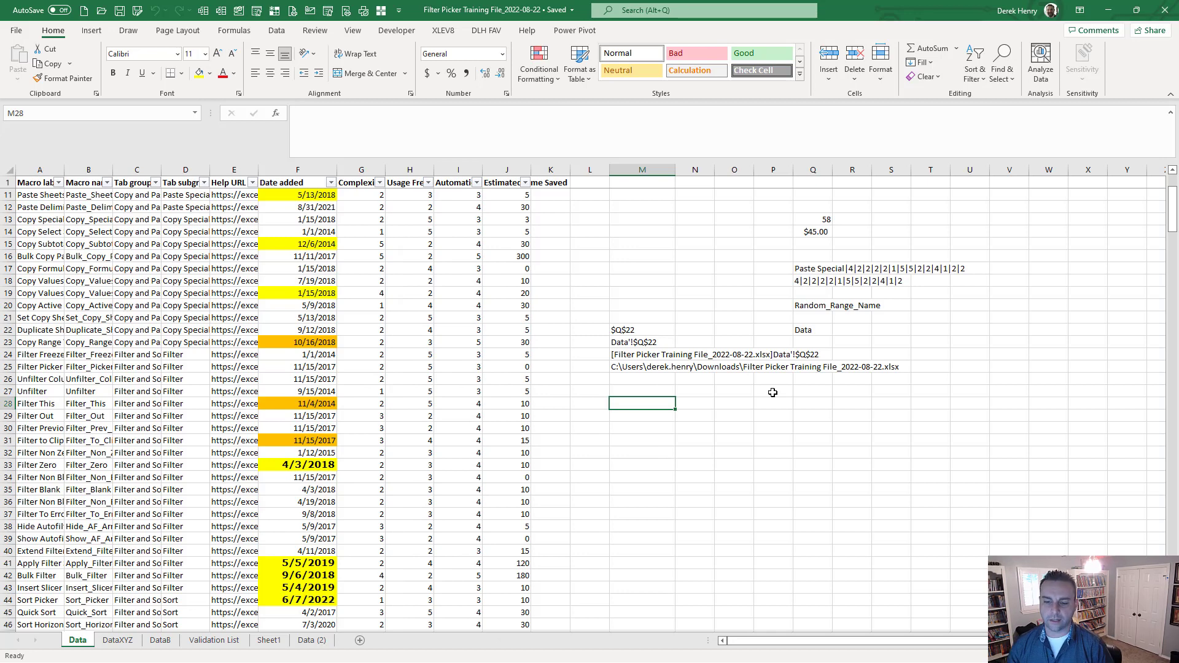
Run the copy picker's bulk copy/paste option B and dismiss the notice about the required Bulk_Copy_Paste sheet.
key(ctrl+shift+c)
text(b)
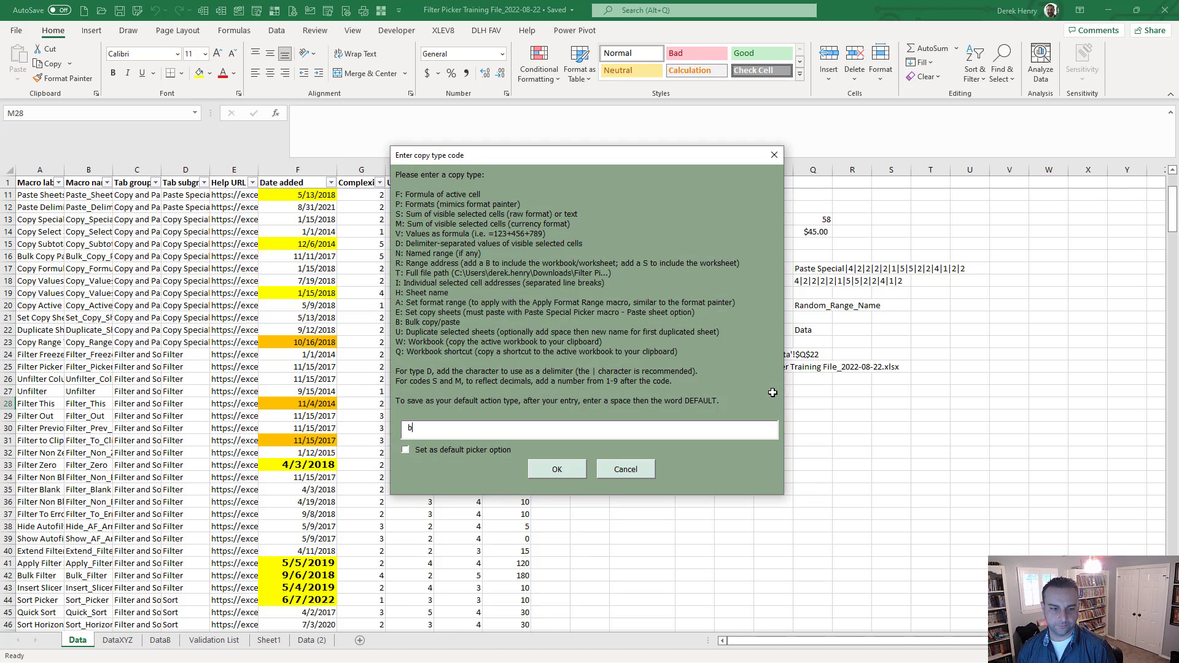
key(Return)
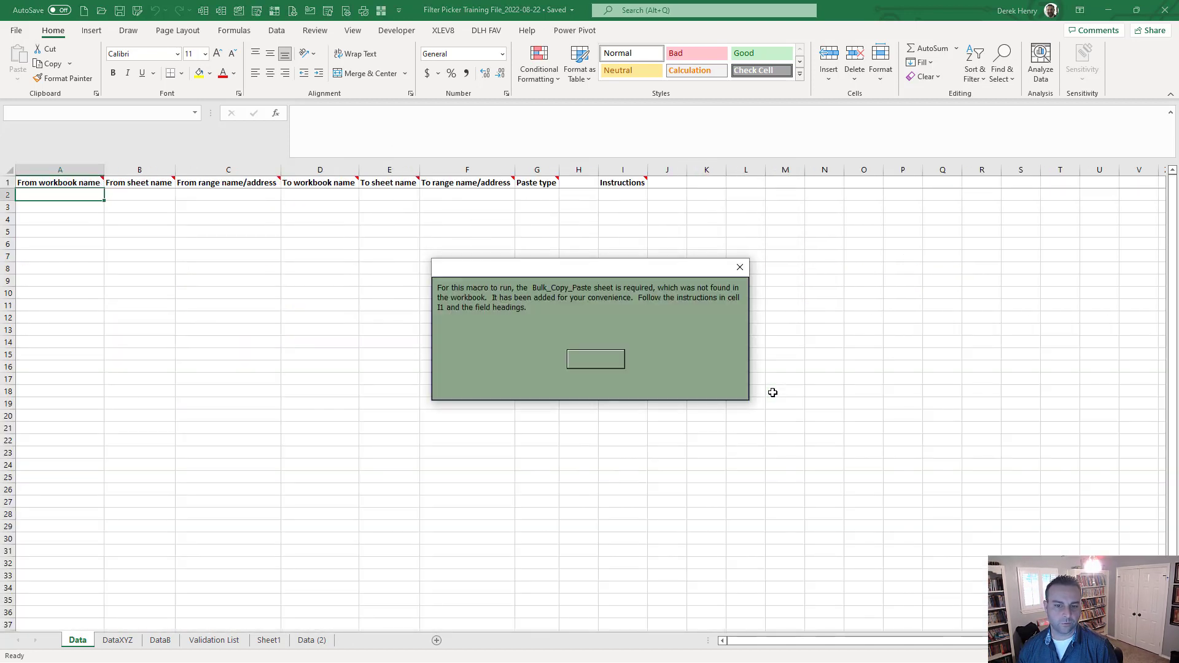
click(585, 363)
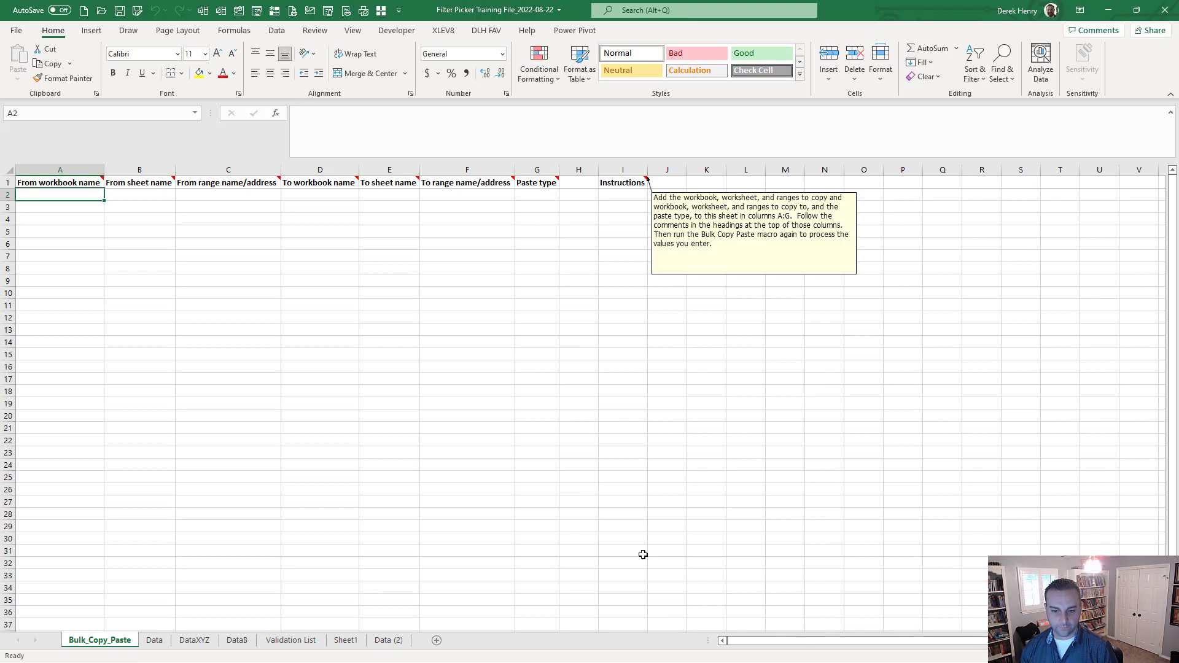
key(alt+Tab)
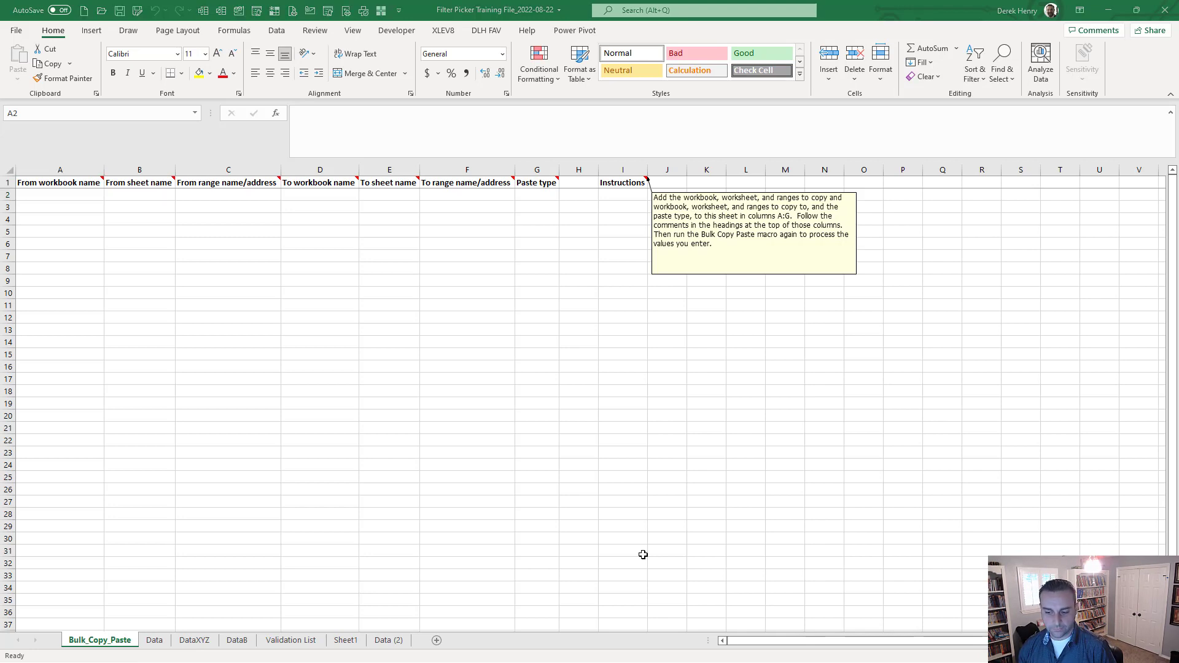
key(alt+Tab)
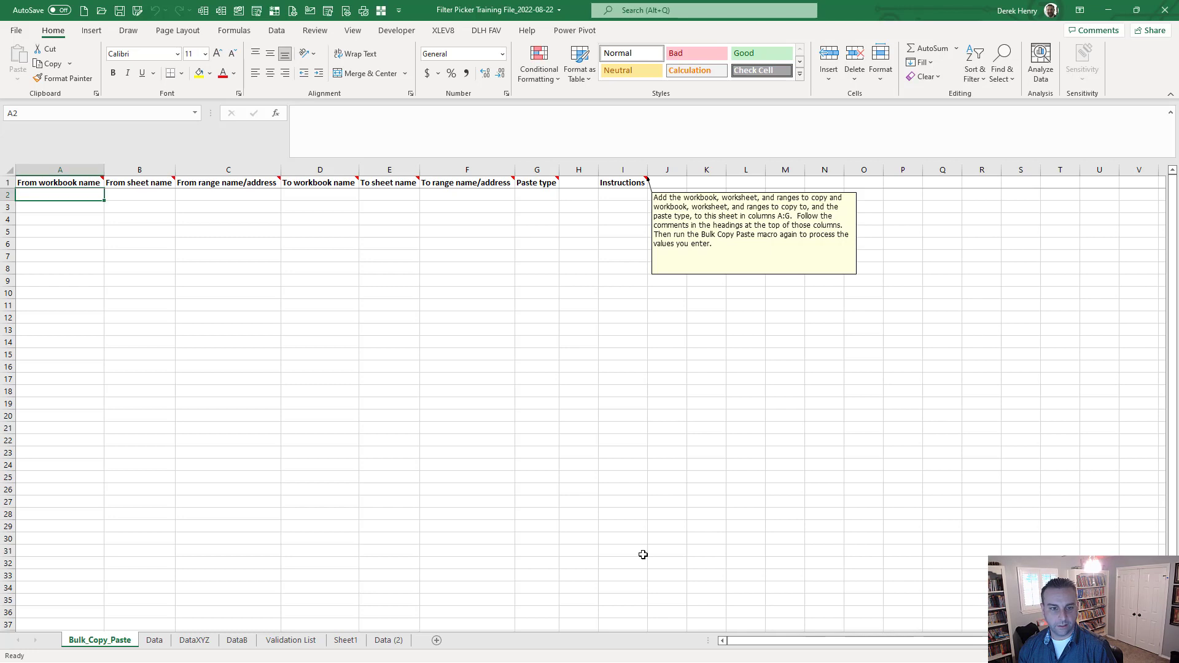